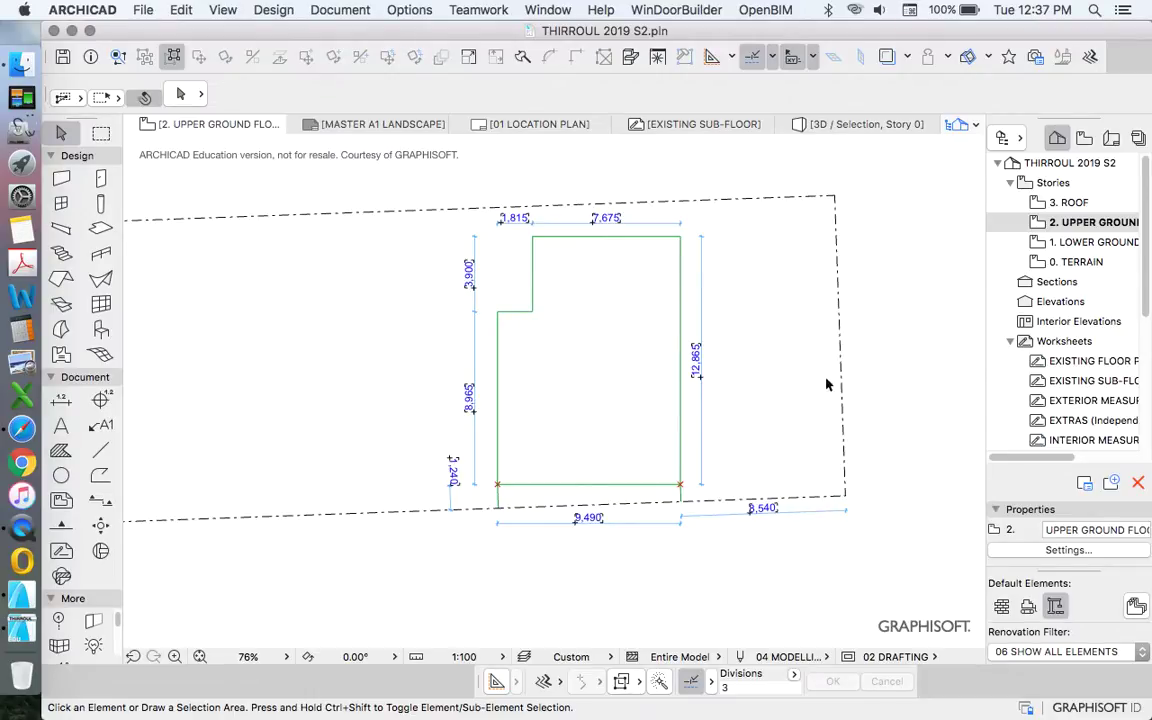
Examine the house outline, its dimensions and the surrounding site boundary on the upper ground floor plan
scroll(897, 473, down, 3)
scroll(861, 398, up, 2)
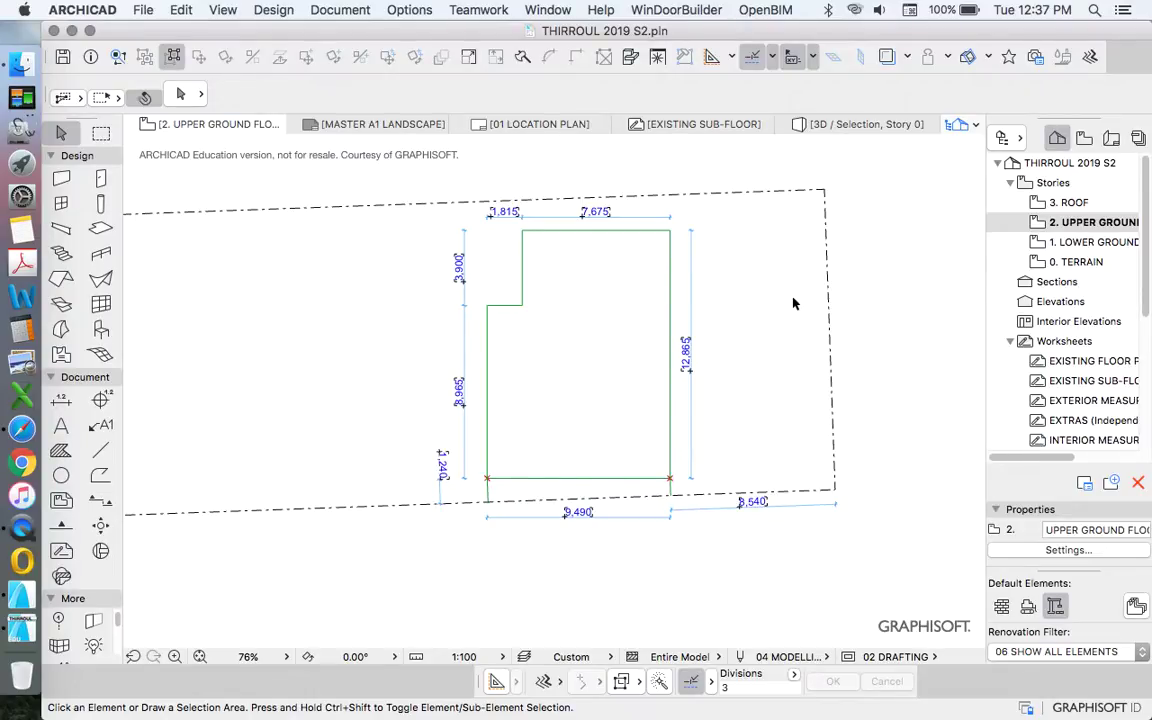
scroll(794, 302, down, 3)
scroll(658, 342, up, 3)
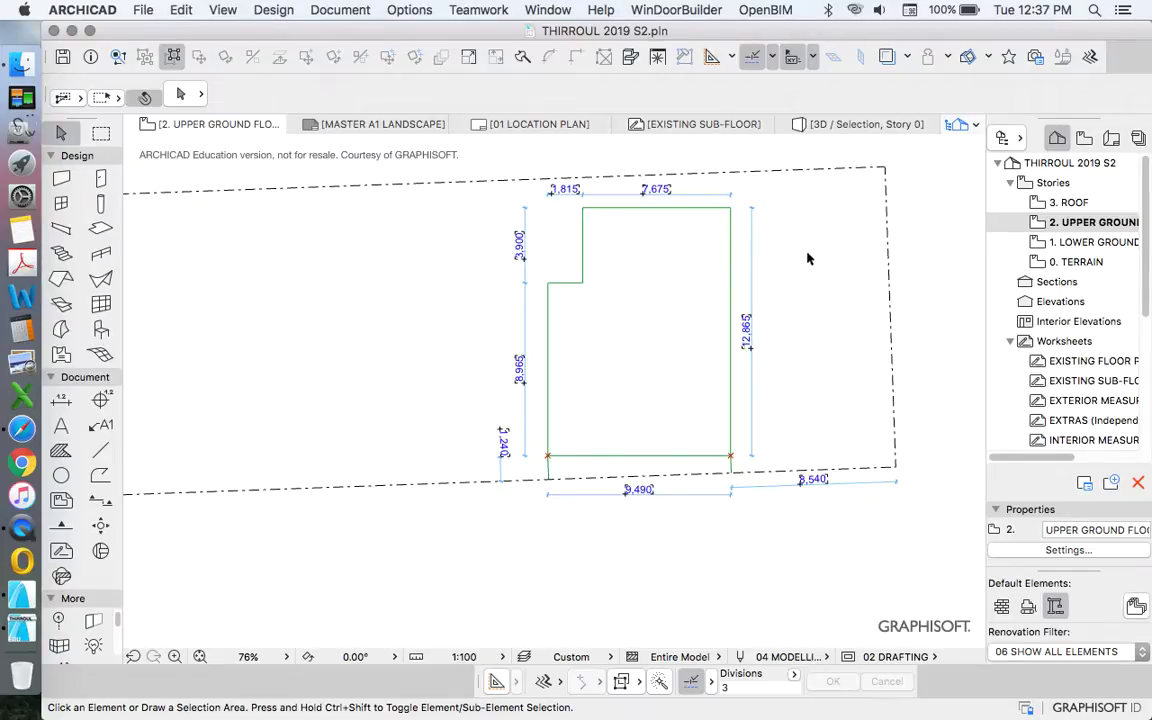
scroll(658, 330, down, 3)
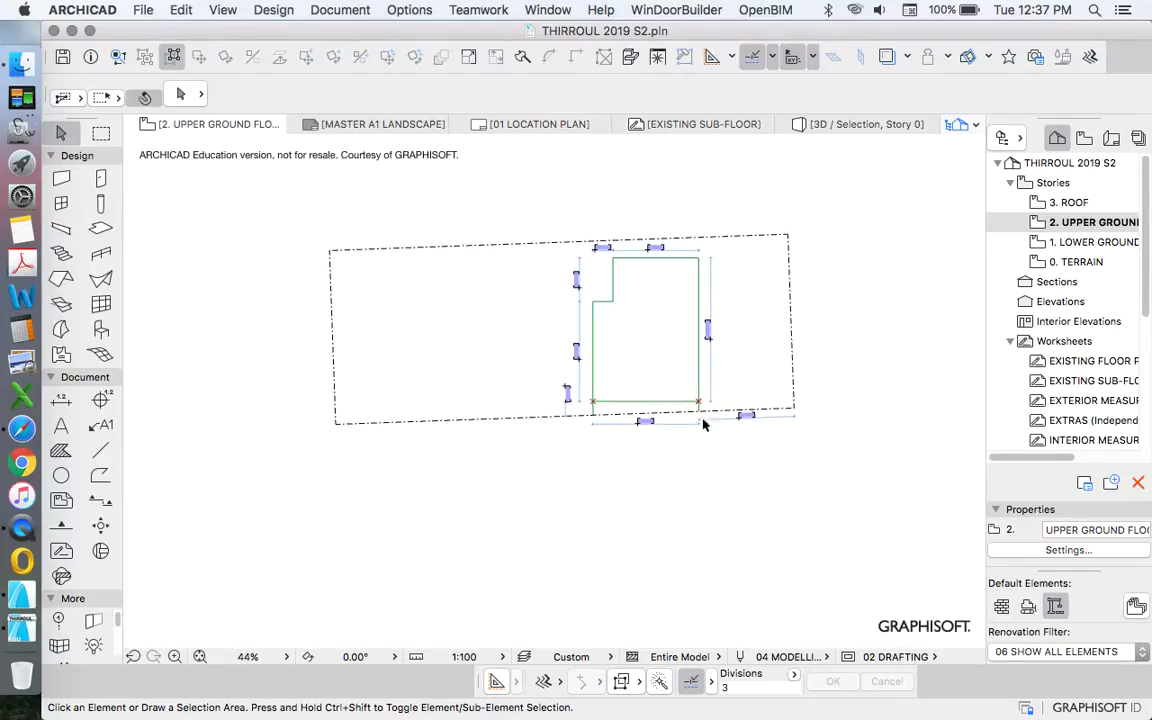
click(757, 242)
scroll(720, 352, up, 3)
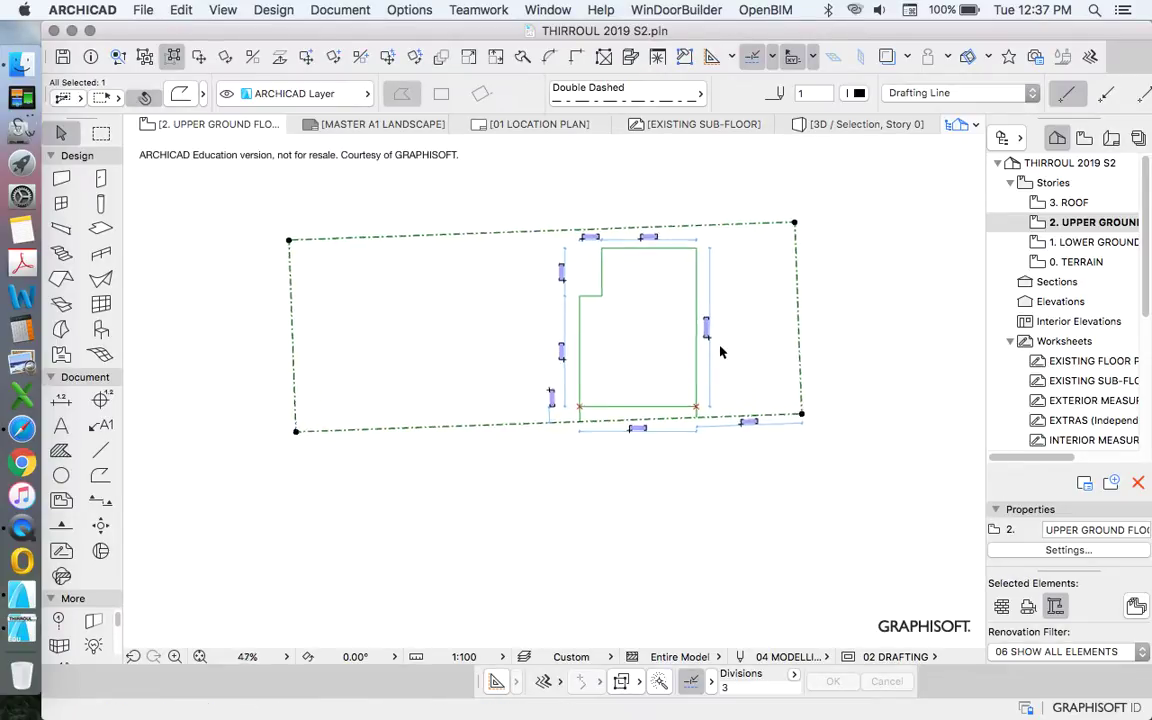
click(683, 268)
click(691, 258)
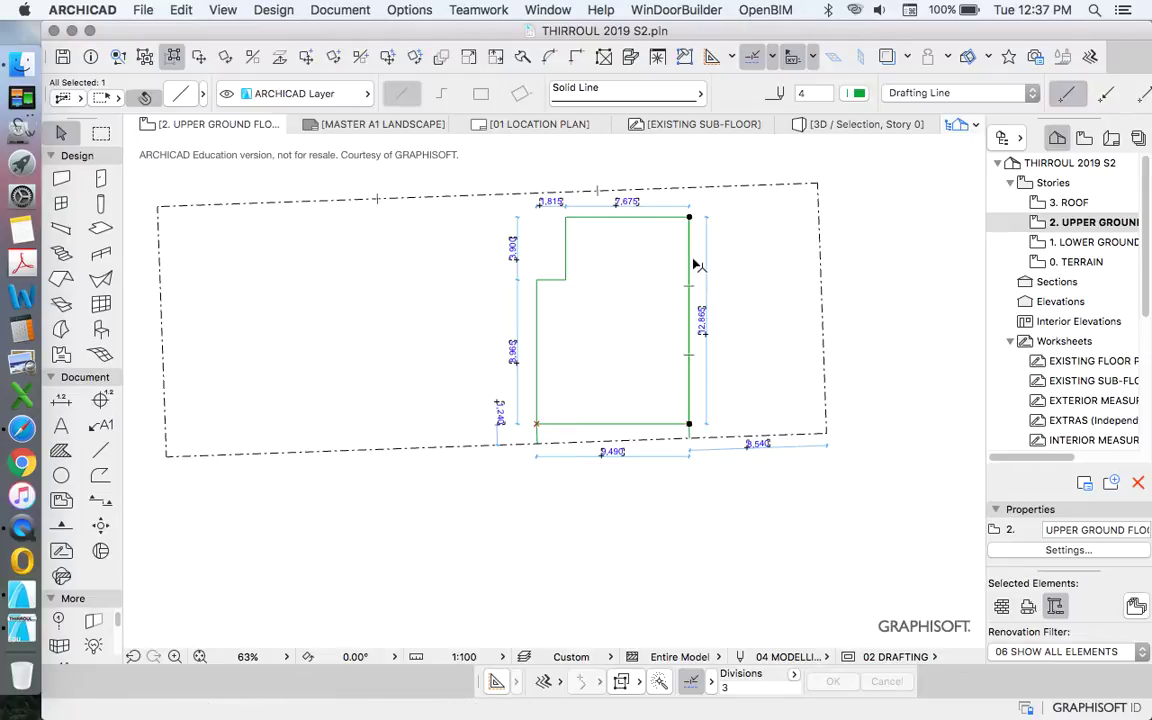
scroll(670, 358, down, 3)
click(811, 306)
scroll(658, 314, up, 5)
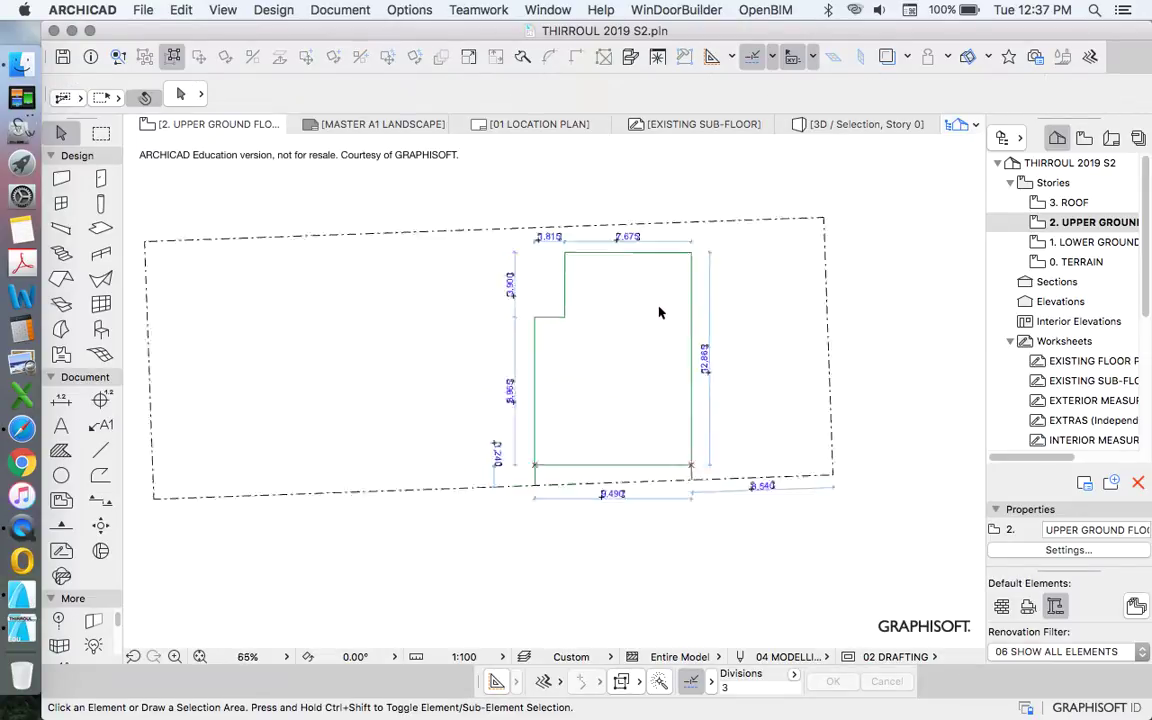
scroll(746, 334, down, 3)
scroll(731, 451, up, 4)
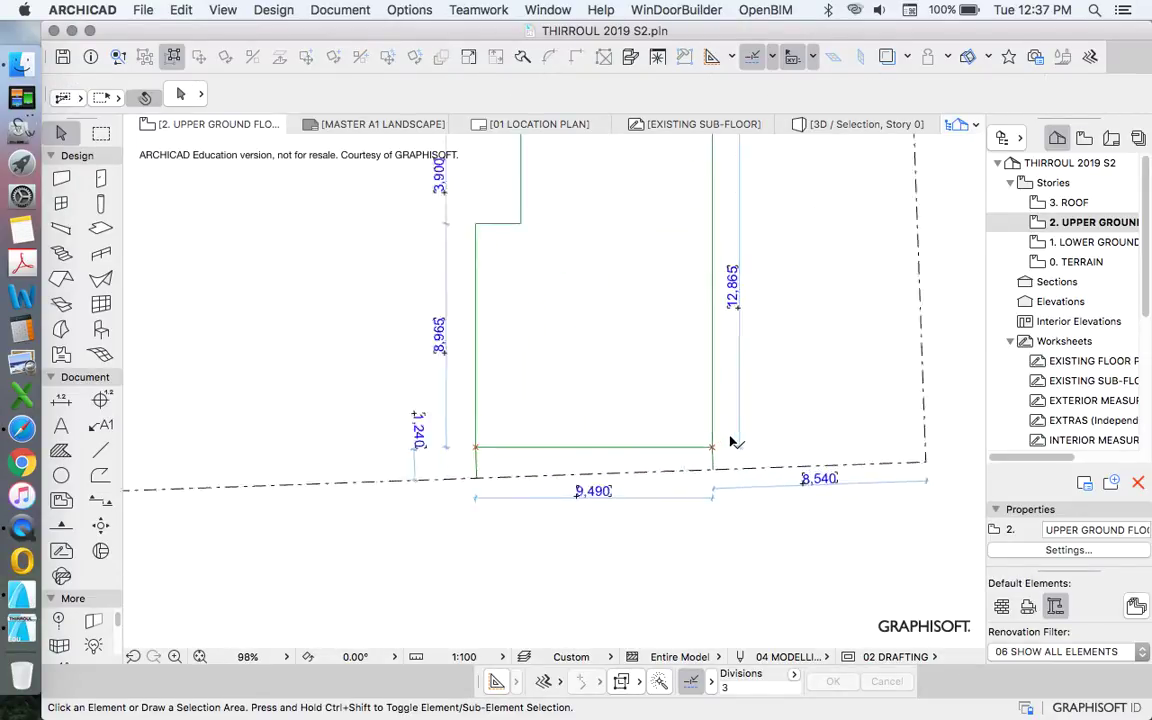
scroll(700, 441, down, 2)
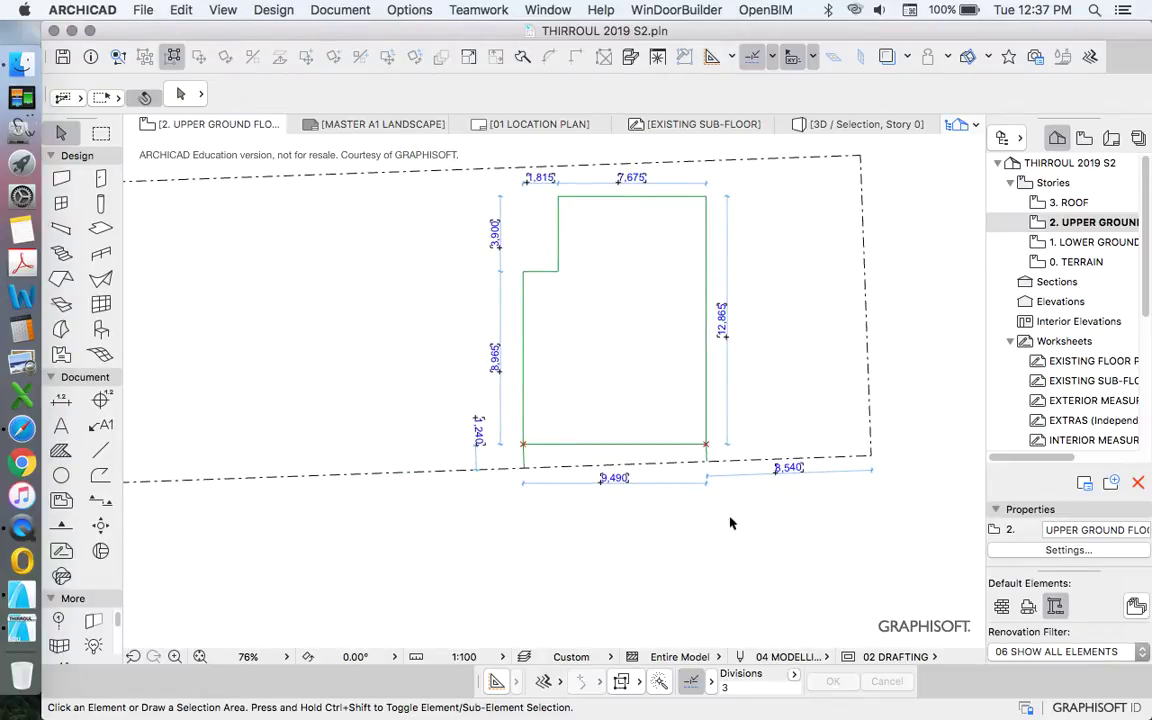
scroll(720, 525, down, 1)
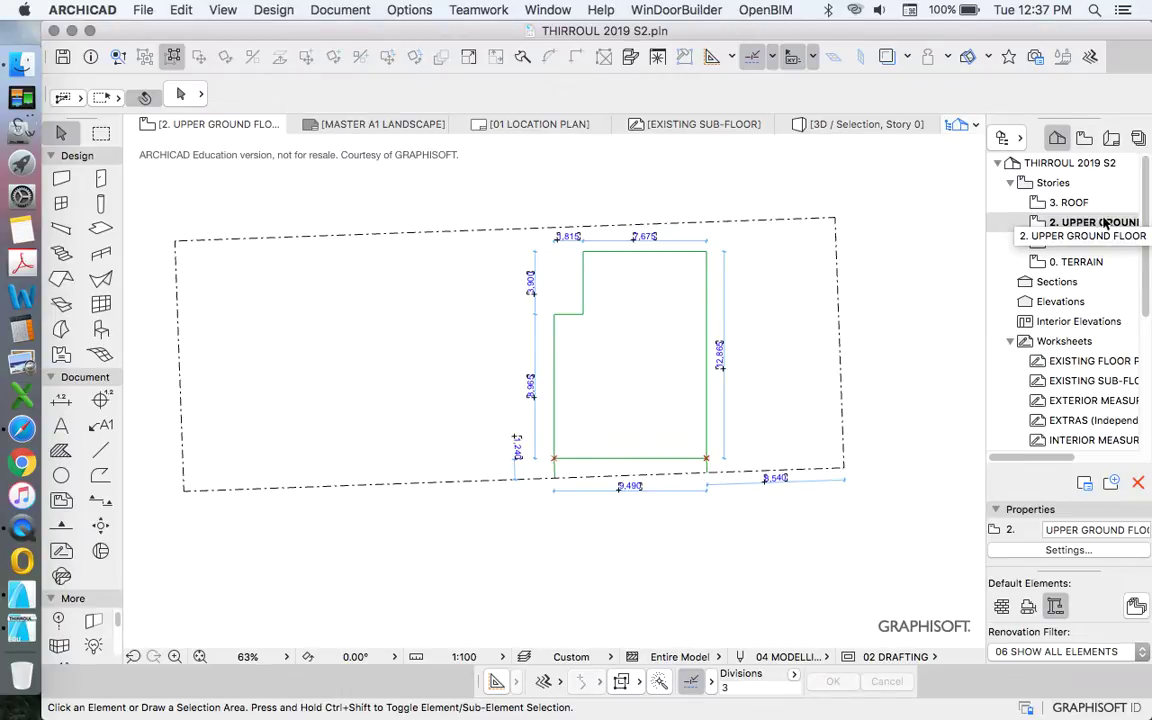
scroll(836, 370, up, 2)
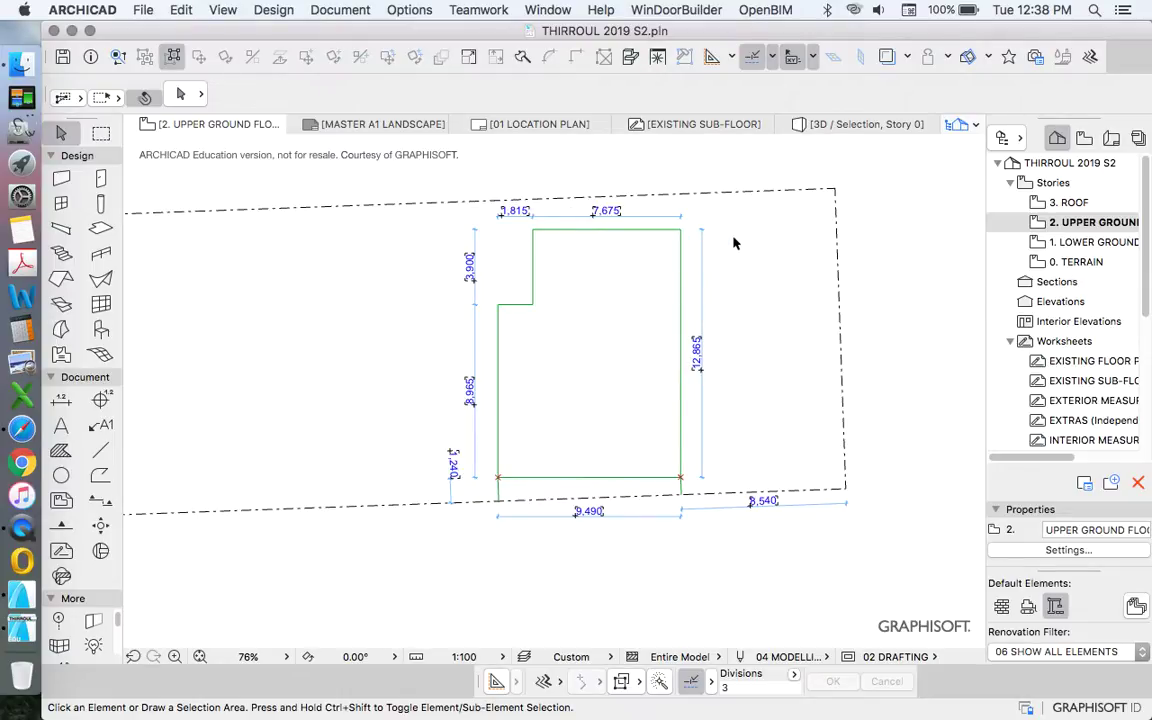
scroll(735, 242, up, 2)
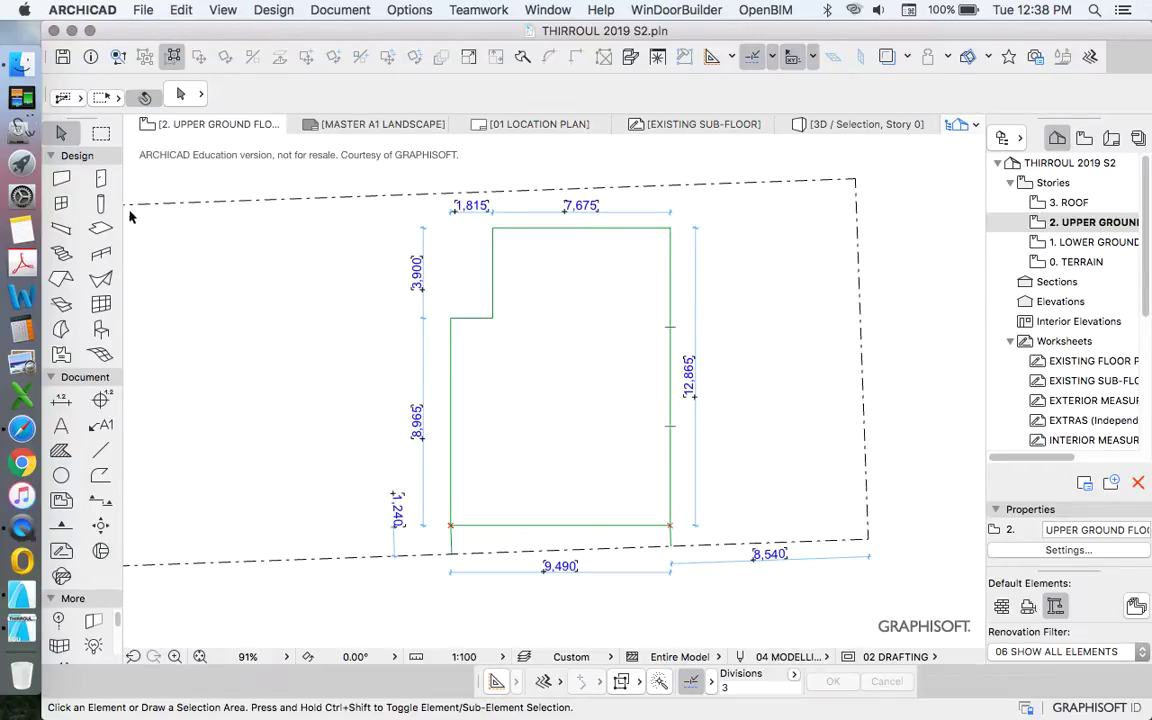
click(100, 228)
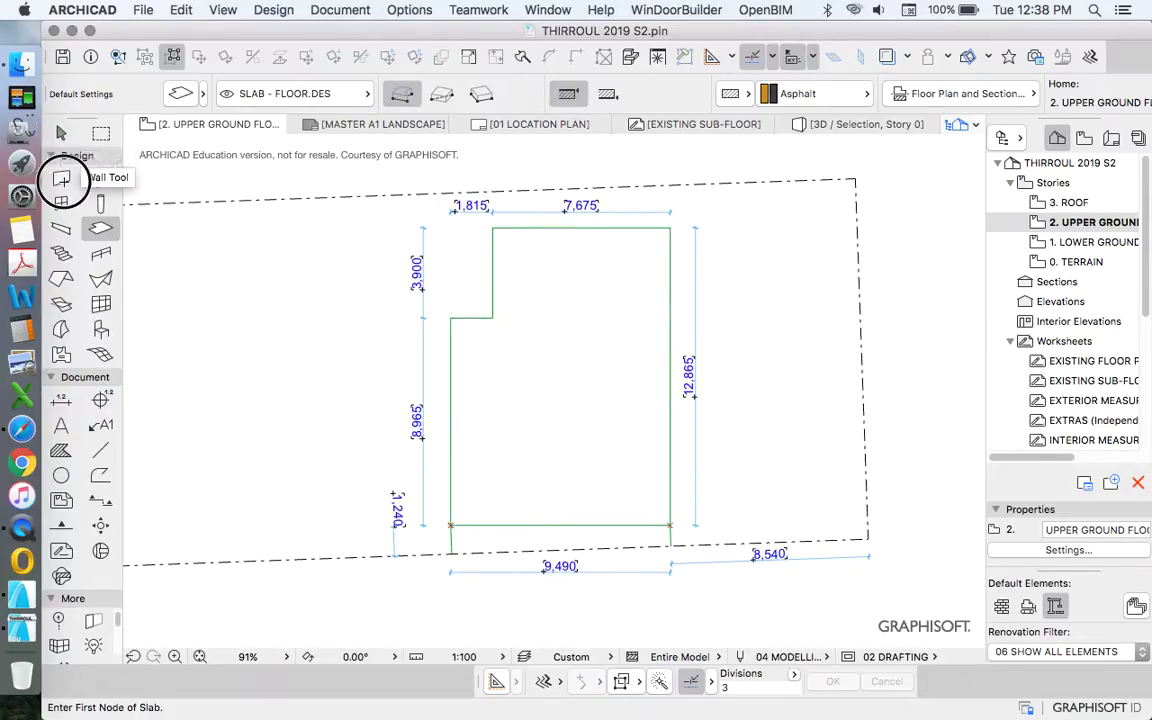
click(61, 178)
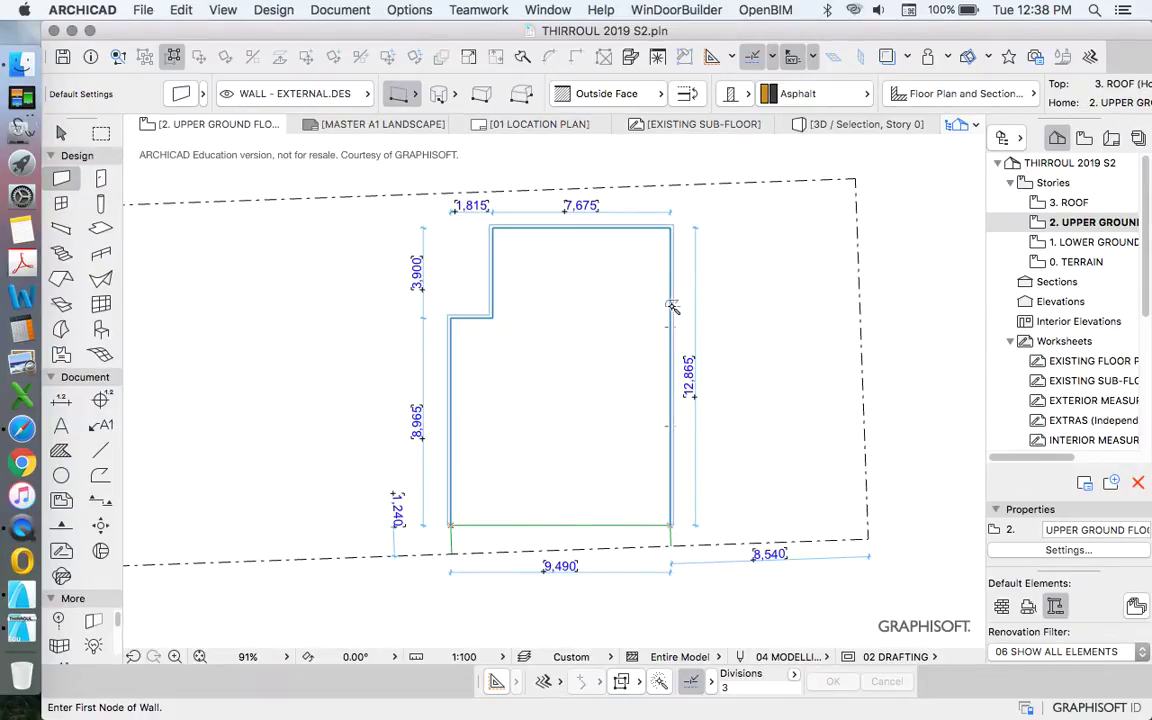
key(Escape)
scroll(641, 541, up, 2)
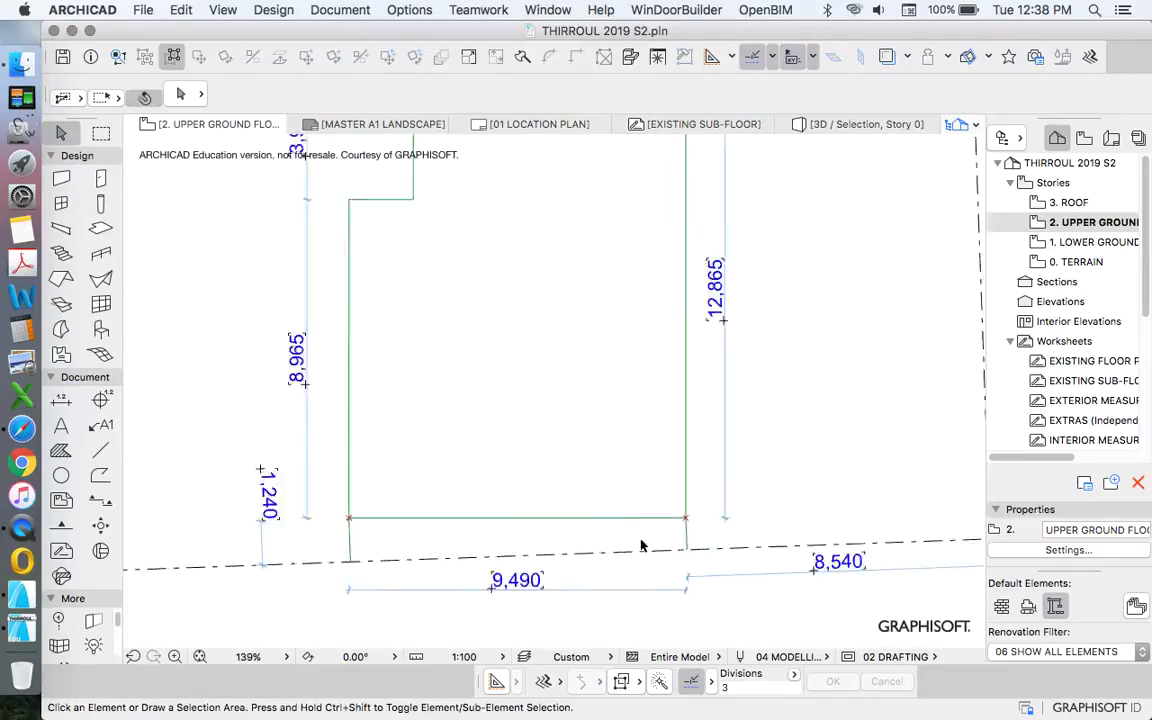
scroll(642, 545, up, 2)
click(686, 540)
shift+click(248, 548)
scroll(571, 463, down, 4)
scroll(545, 523, up, 4)
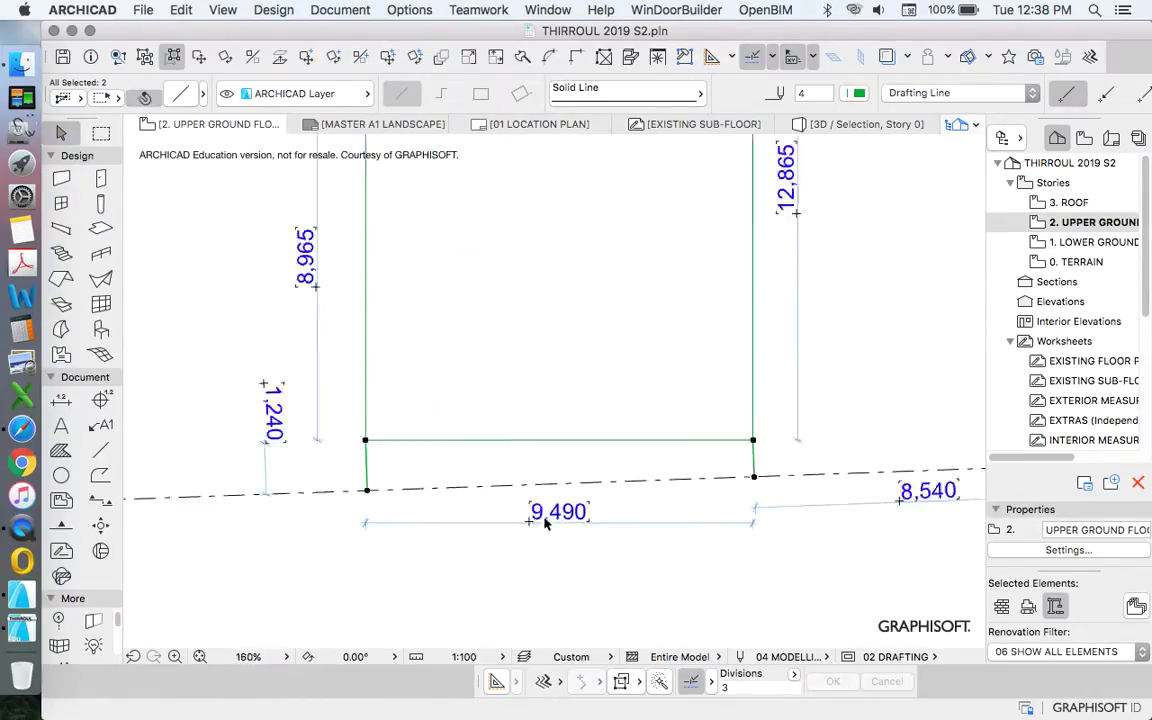
scroll(545, 523, up, 1)
key(Escape)
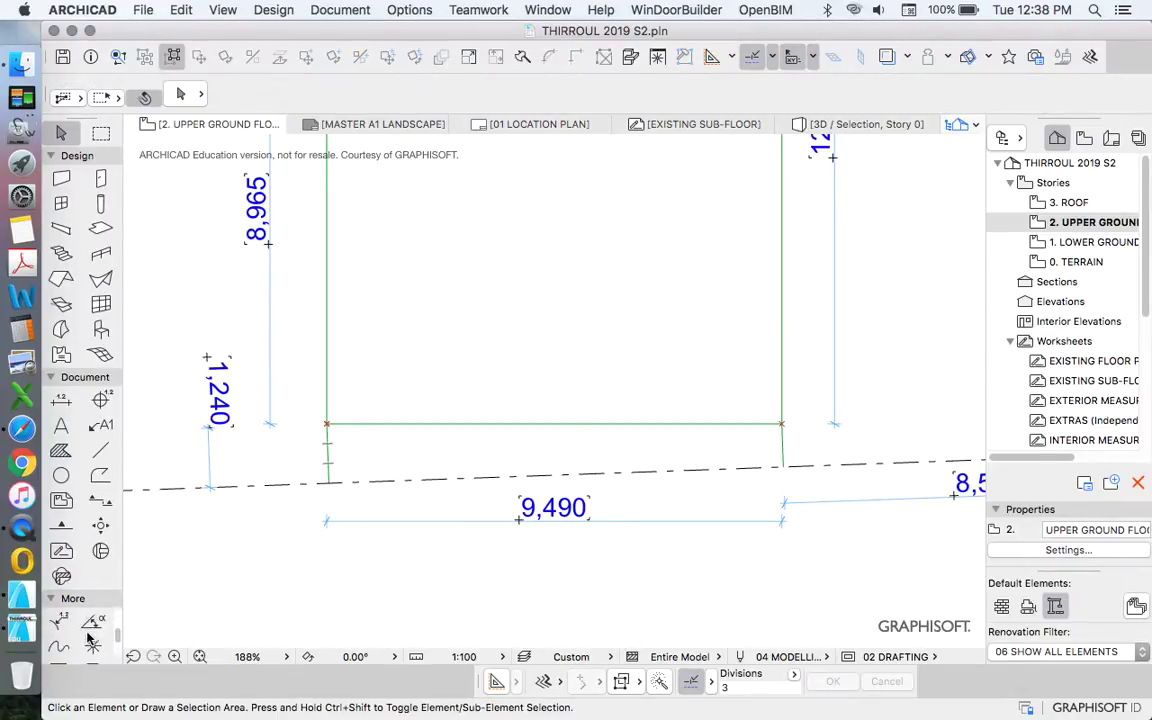
Place hotspots where the two short setback lines below the house outline meet the lower site boundary
click(93, 645)
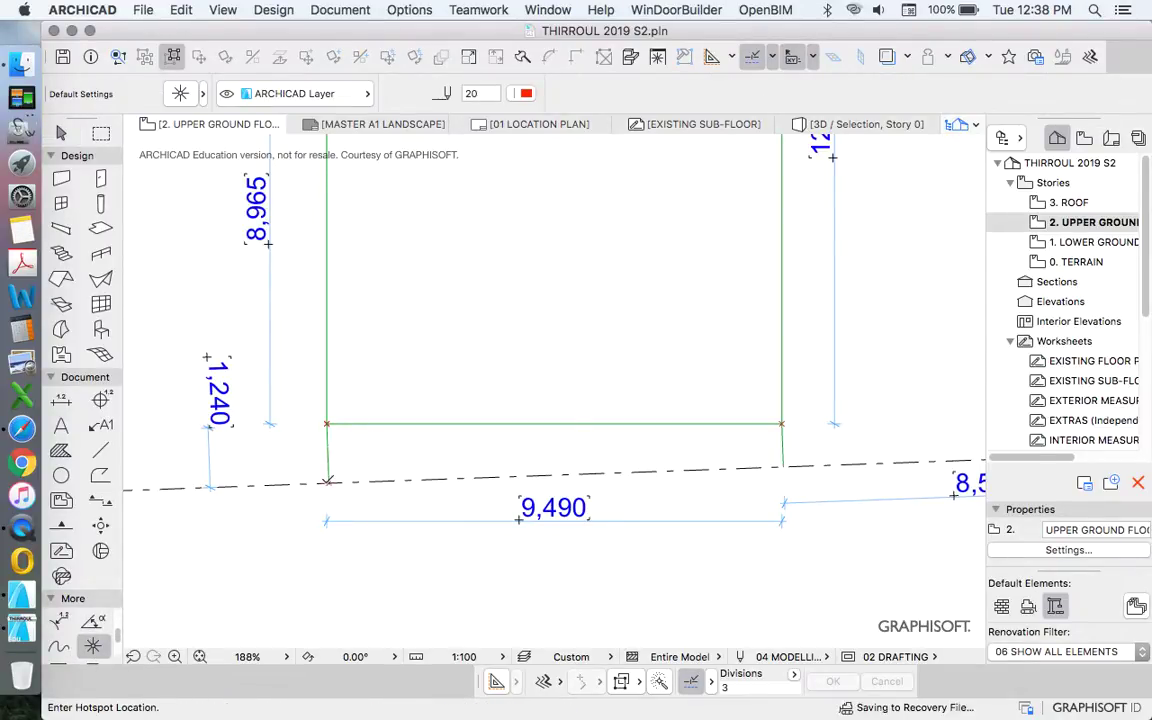
click(784, 466)
key(Escape)
Delete the two short setback lines between the house outline's lower corners and the site boundary
click(780, 447)
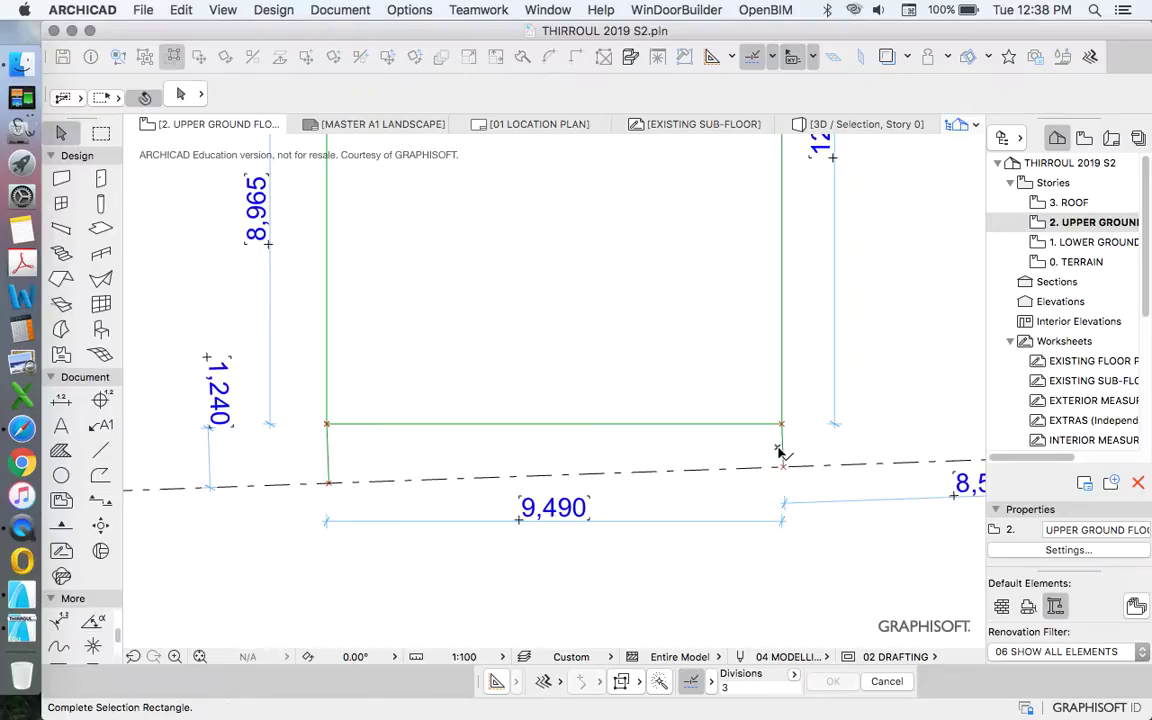
click(784, 448)
click(329, 462)
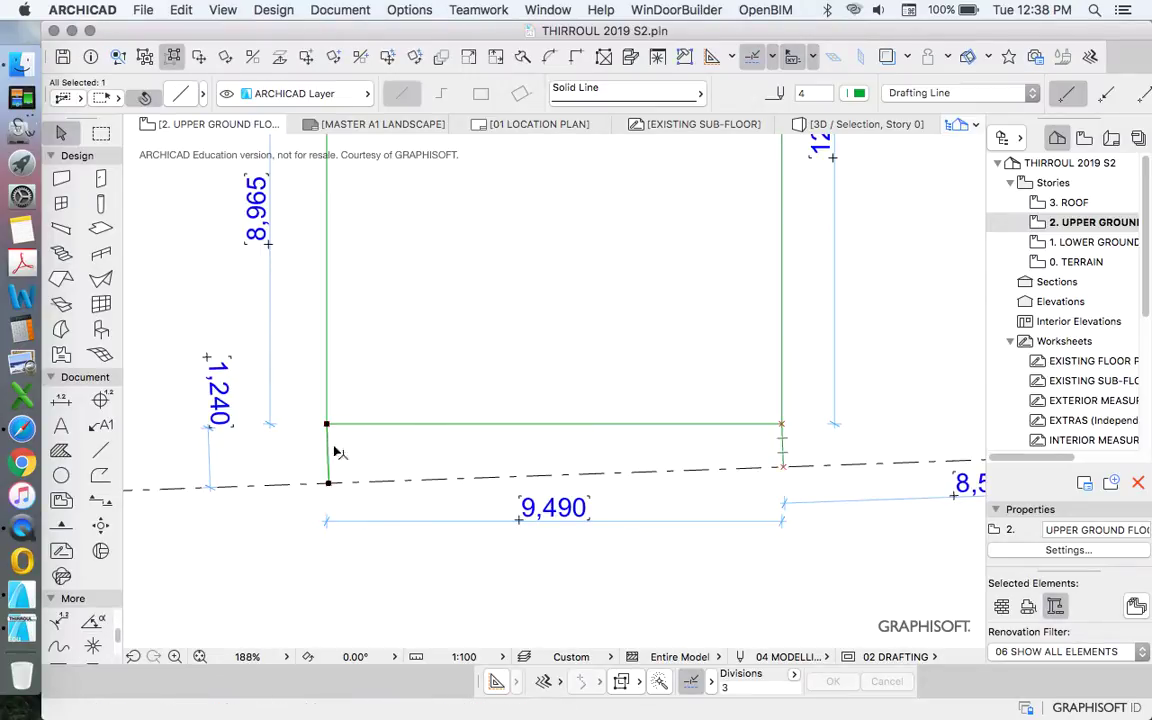
key(Delete)
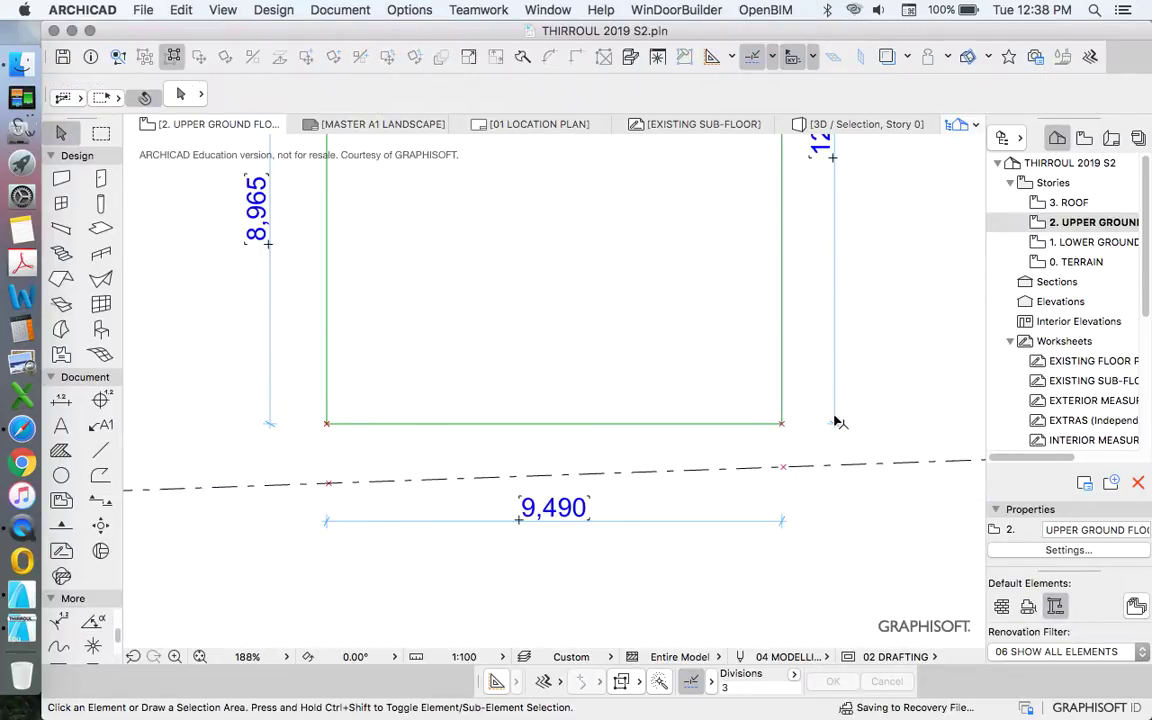
Add an aligned dimension from the outline's lower-right corner to the boundary hotspot below it, with the dimension line outside the house
scroll(598, 414, down, 5)
scroll(644, 436, up, 5)
scroll(648, 393, up, 1)
scroll(658, 375, down, 4)
scroll(671, 452, up, 4)
scroll(644, 441, up, 4)
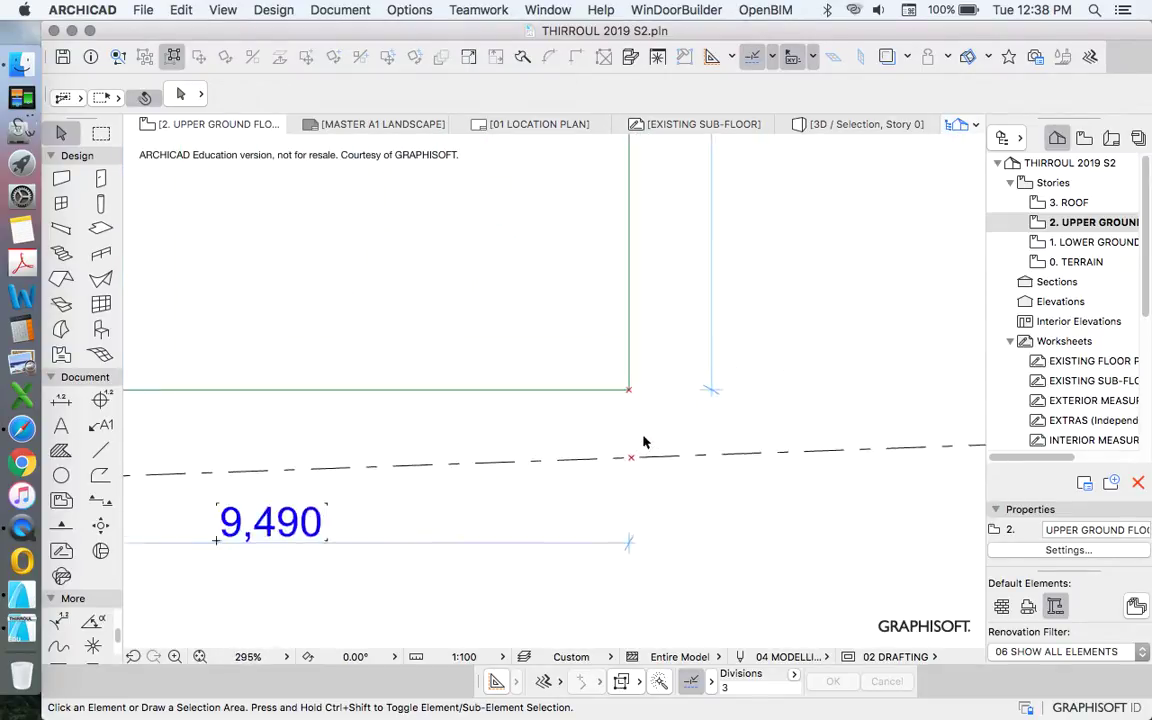
click(61, 400)
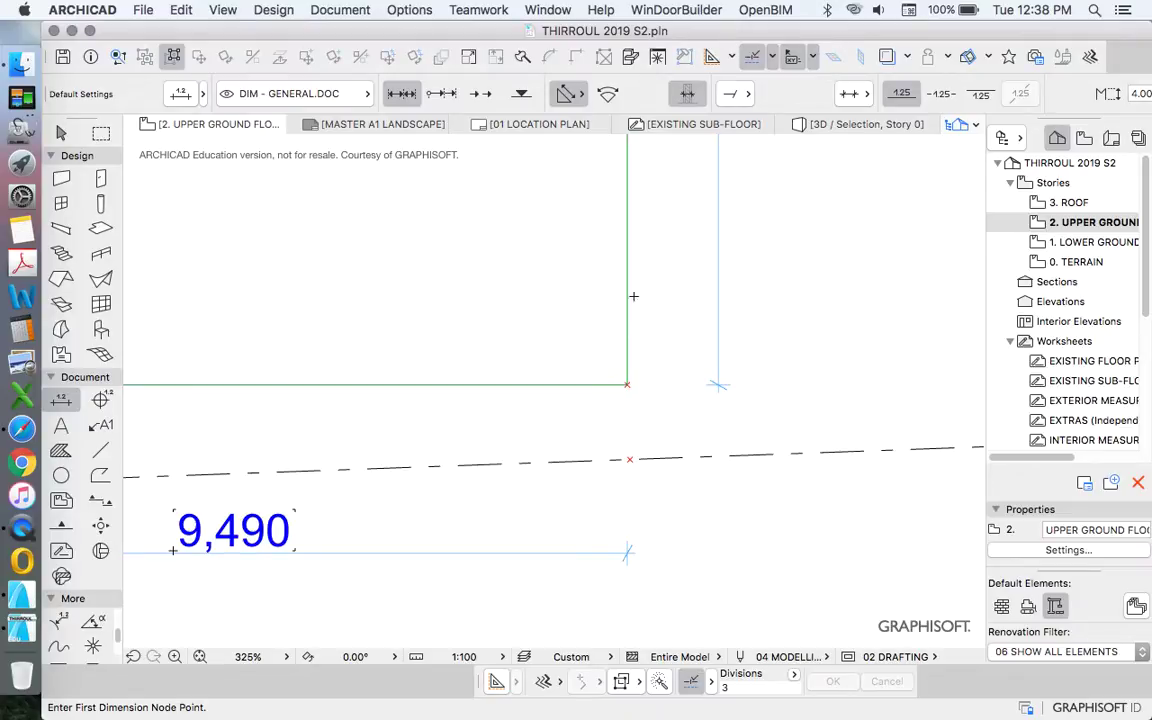
scroll(633, 312, down, 3)
scroll(561, 213, up, 4)
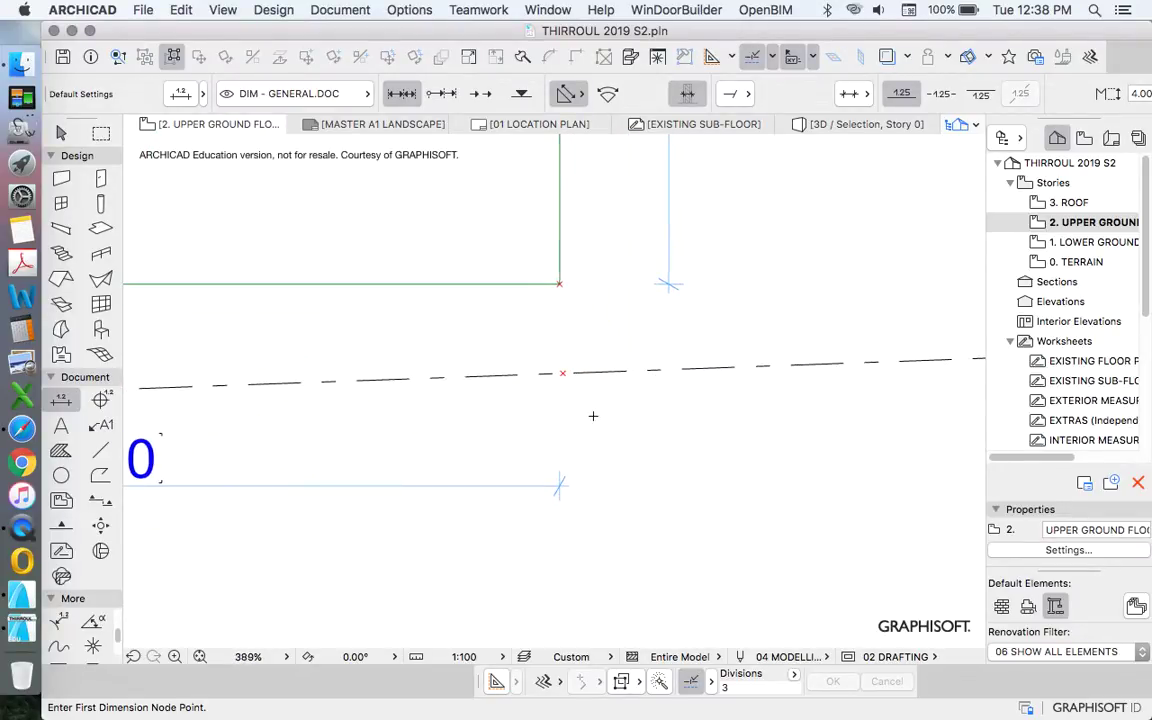
scroll(595, 413, down, 5)
drag(571, 101, 620, 116)
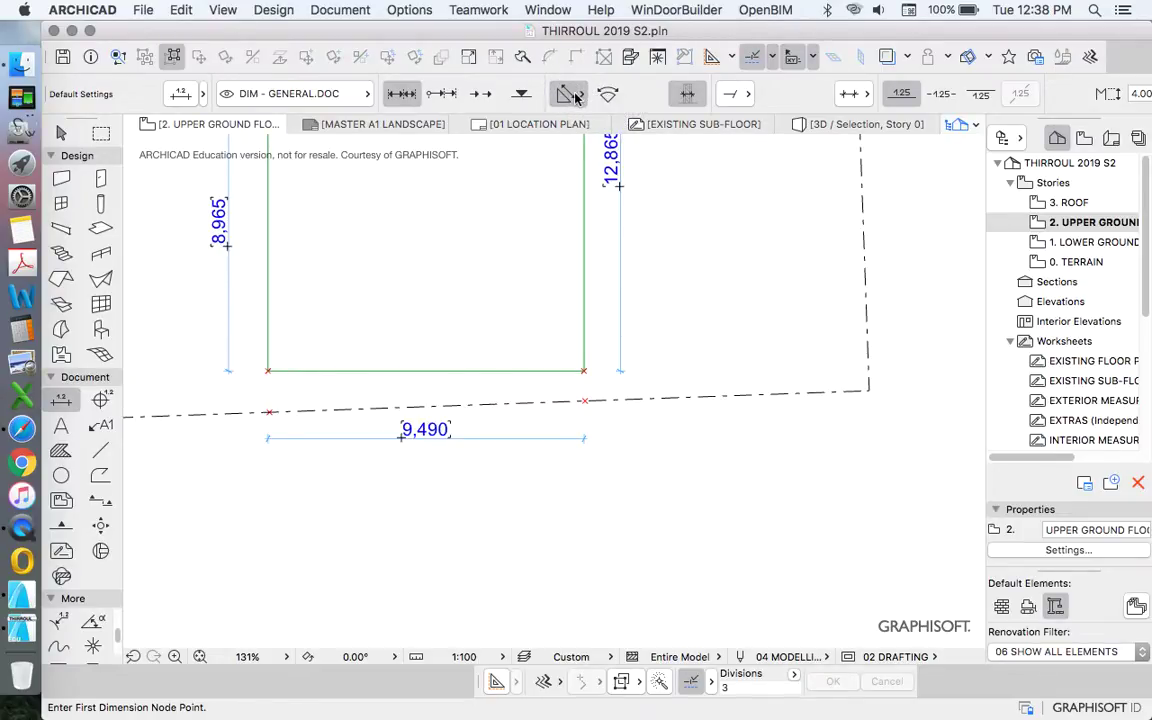
scroll(605, 386, up, 5)
click(541, 339)
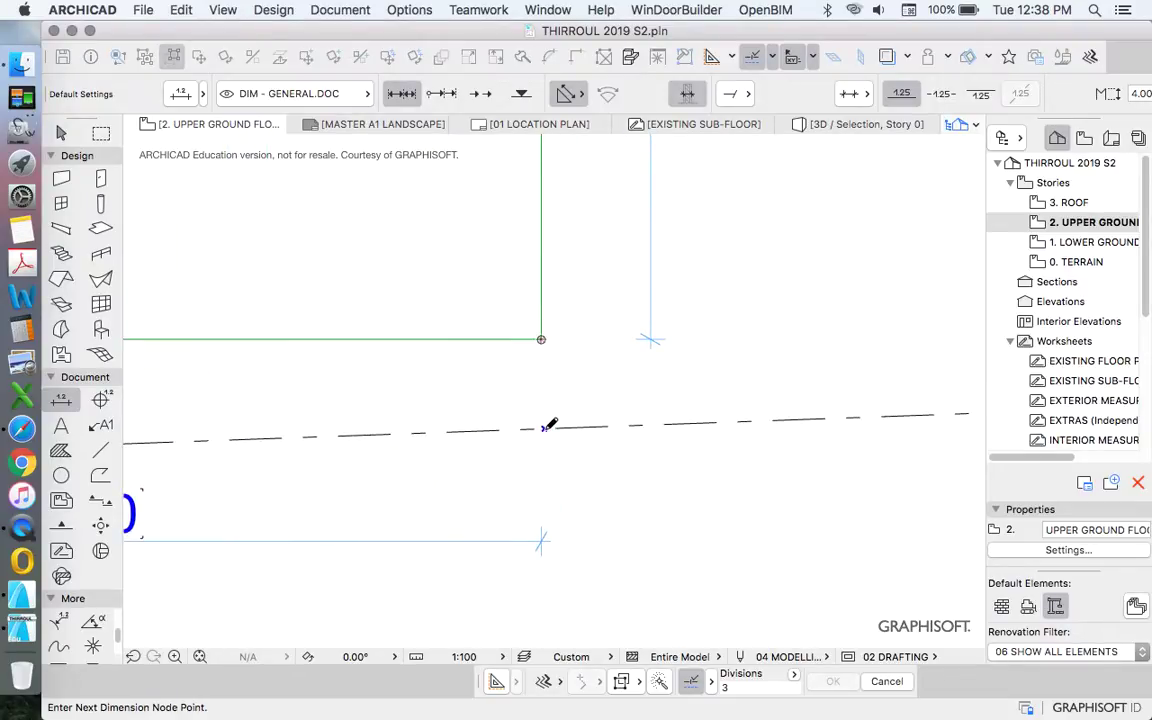
click(546, 427)
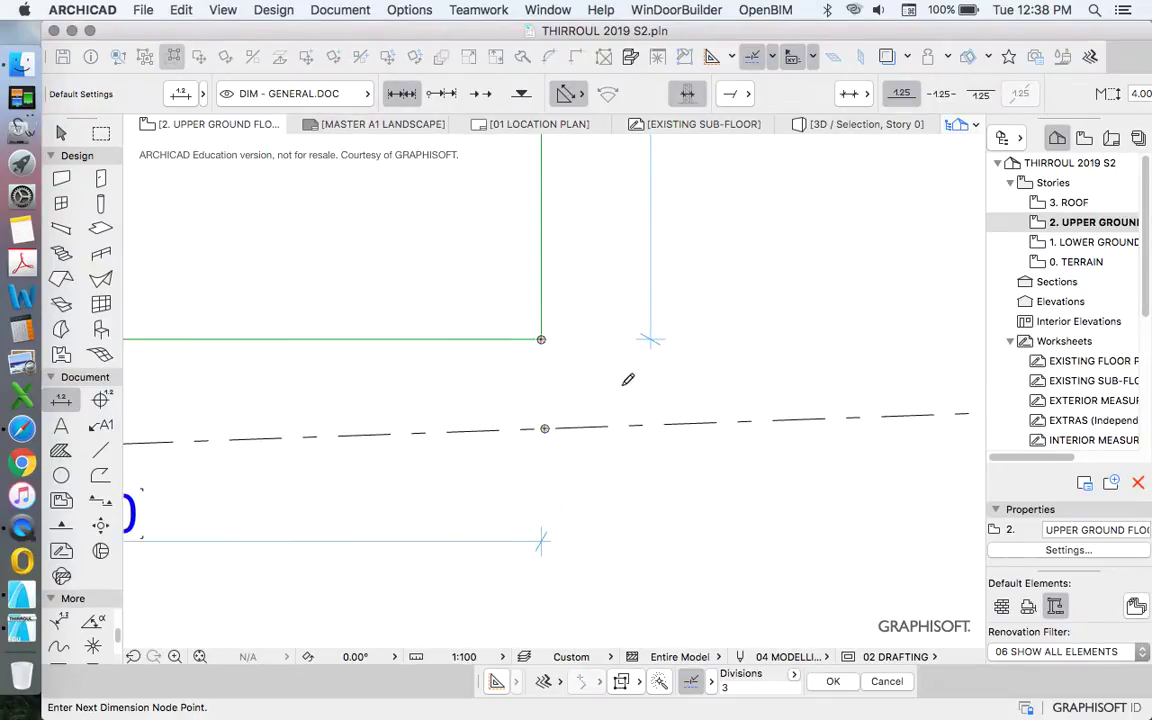
double_click(627, 371)
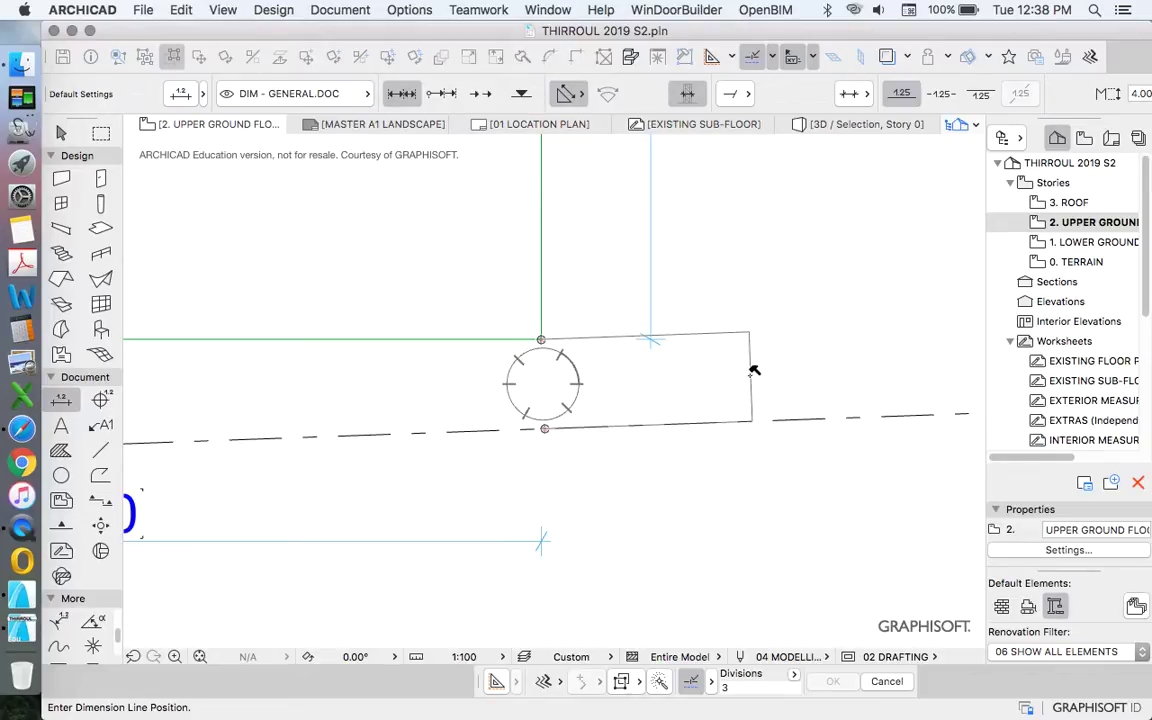
click(752, 374)
Add an aligned dimension from the boundary hotspot up to the outline's lower-left corner, with the dimension line outside the house
scroll(790, 380, down, 5)
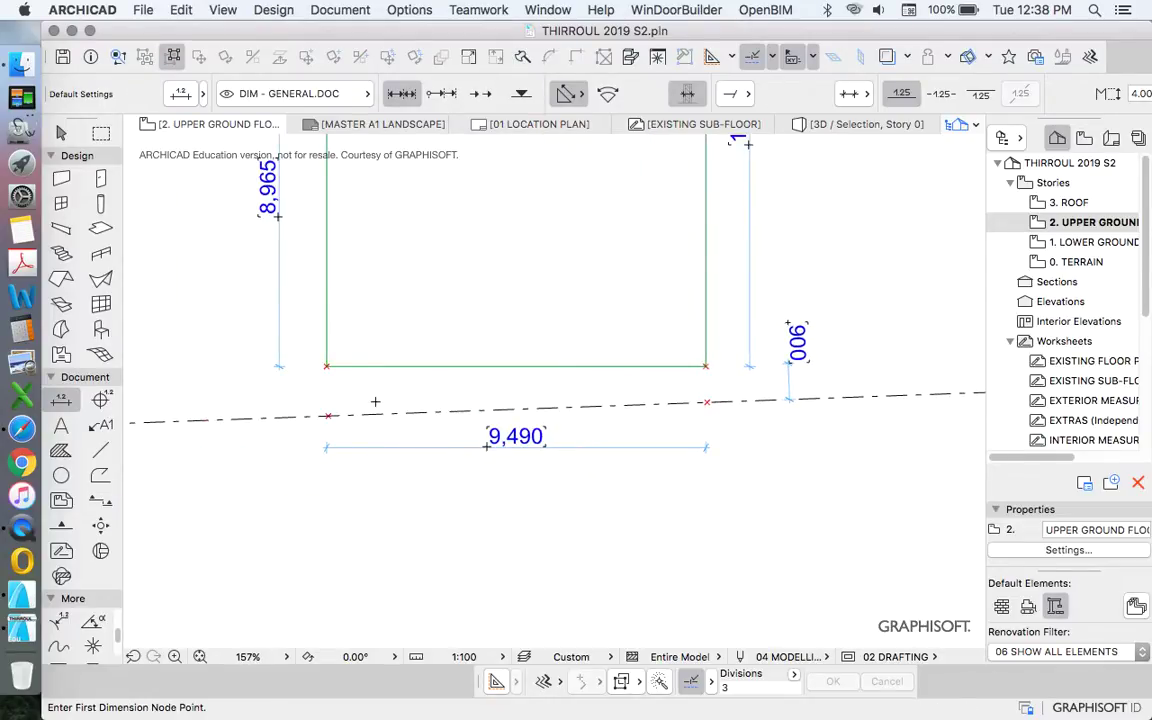
scroll(375, 401, up, 10)
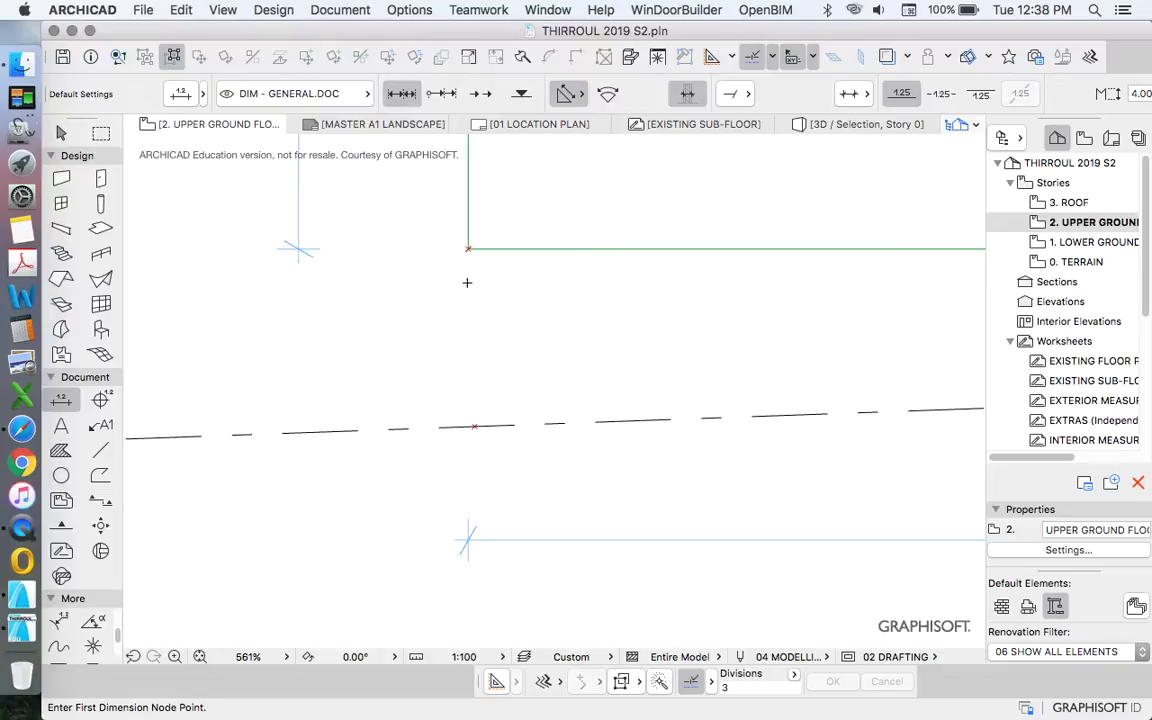
scroll(466, 300, down, 4)
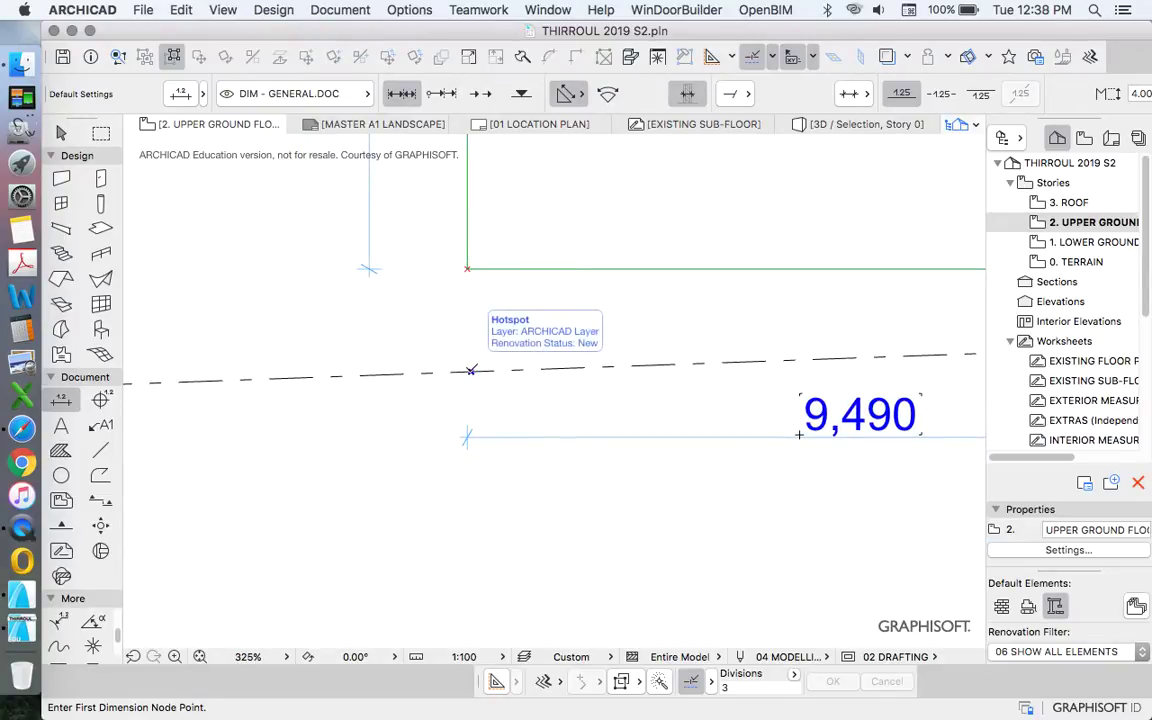
click(468, 371)
scroll(466, 250, up, 4)
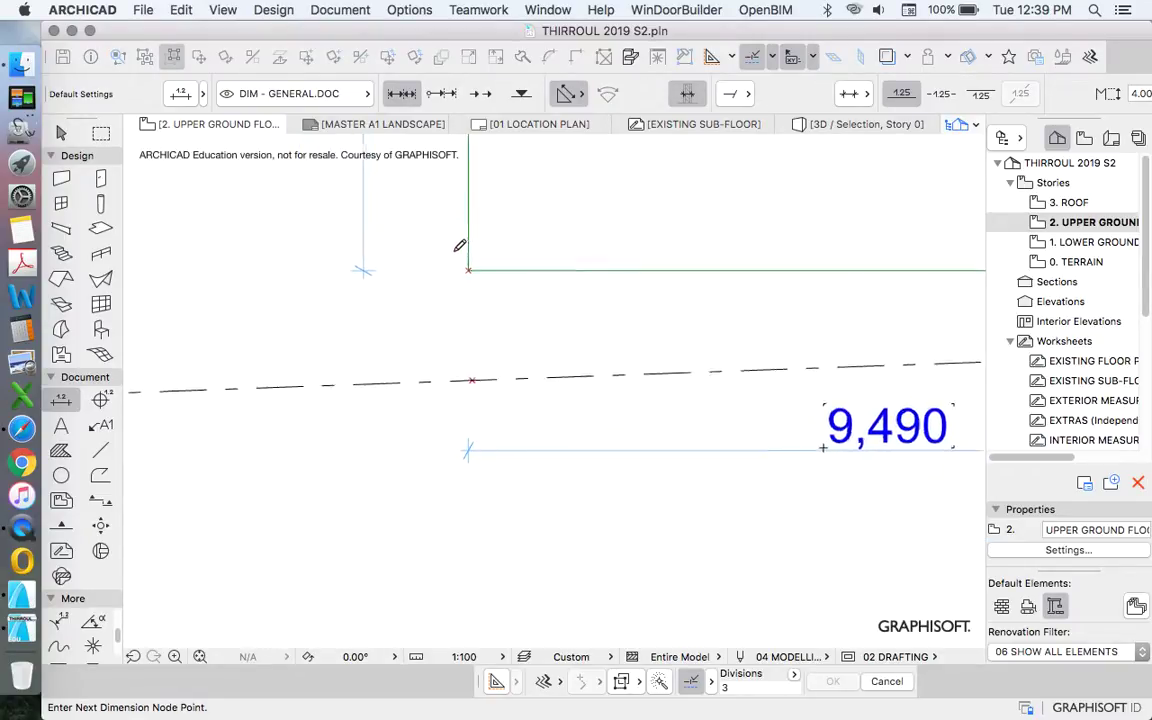
click(478, 284)
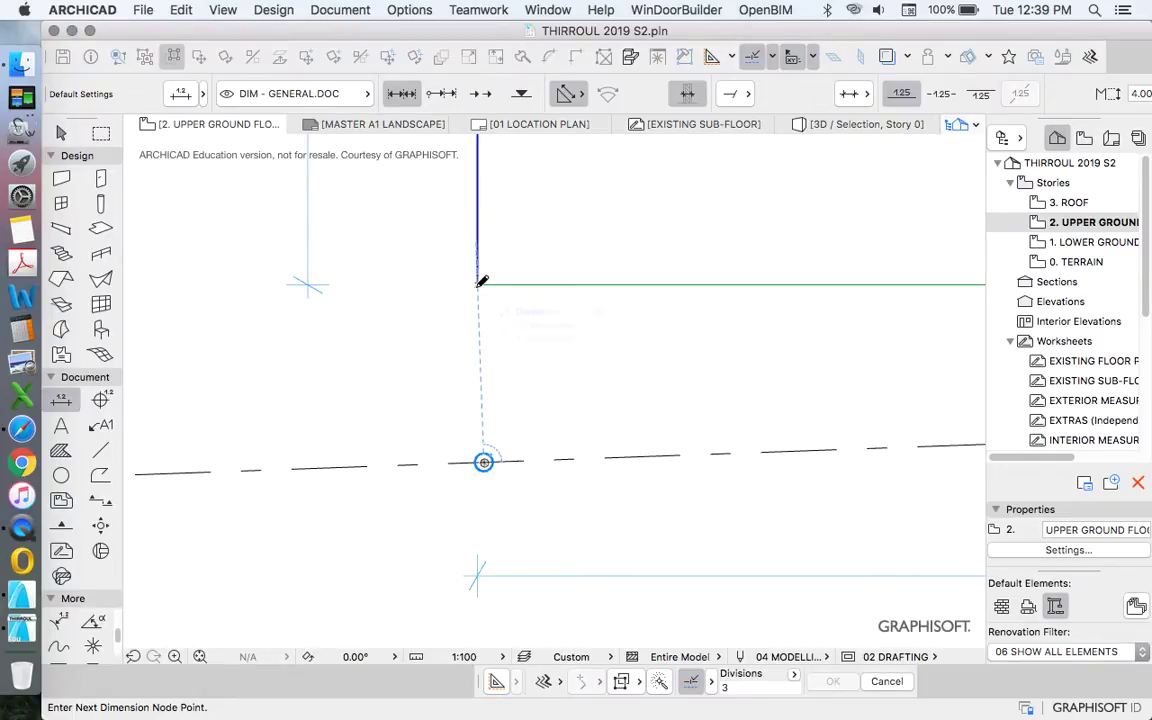
scroll(481, 330, down, 5)
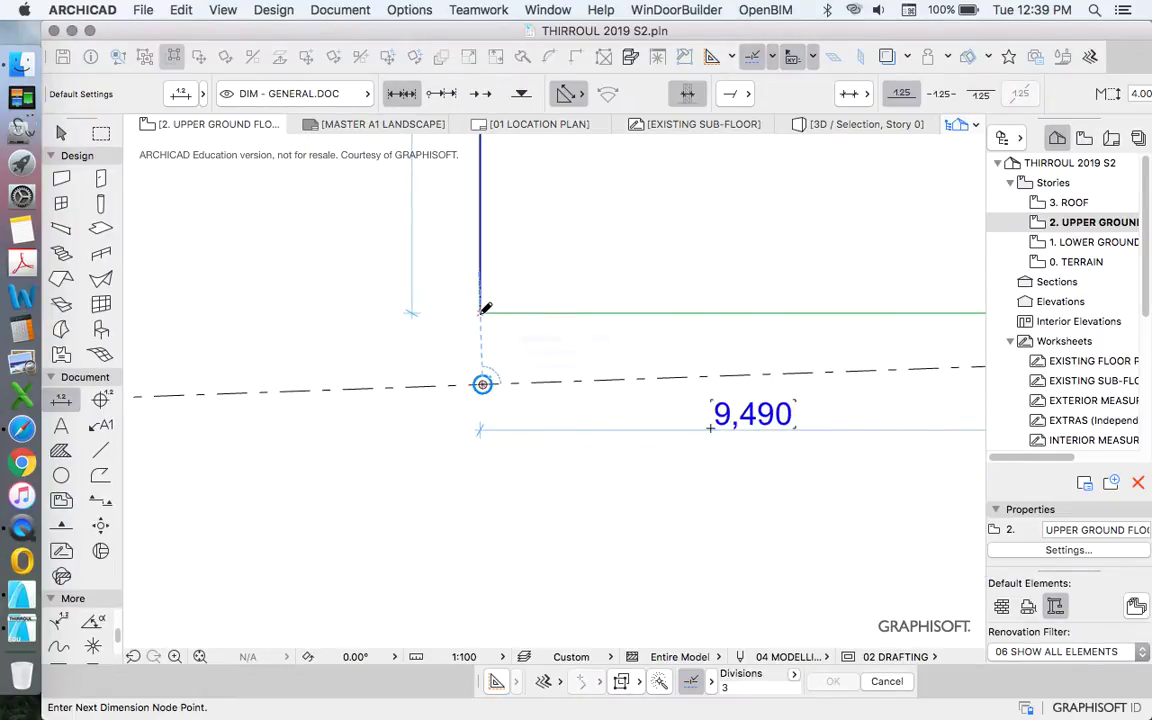
key(Tab)
key(Tab)
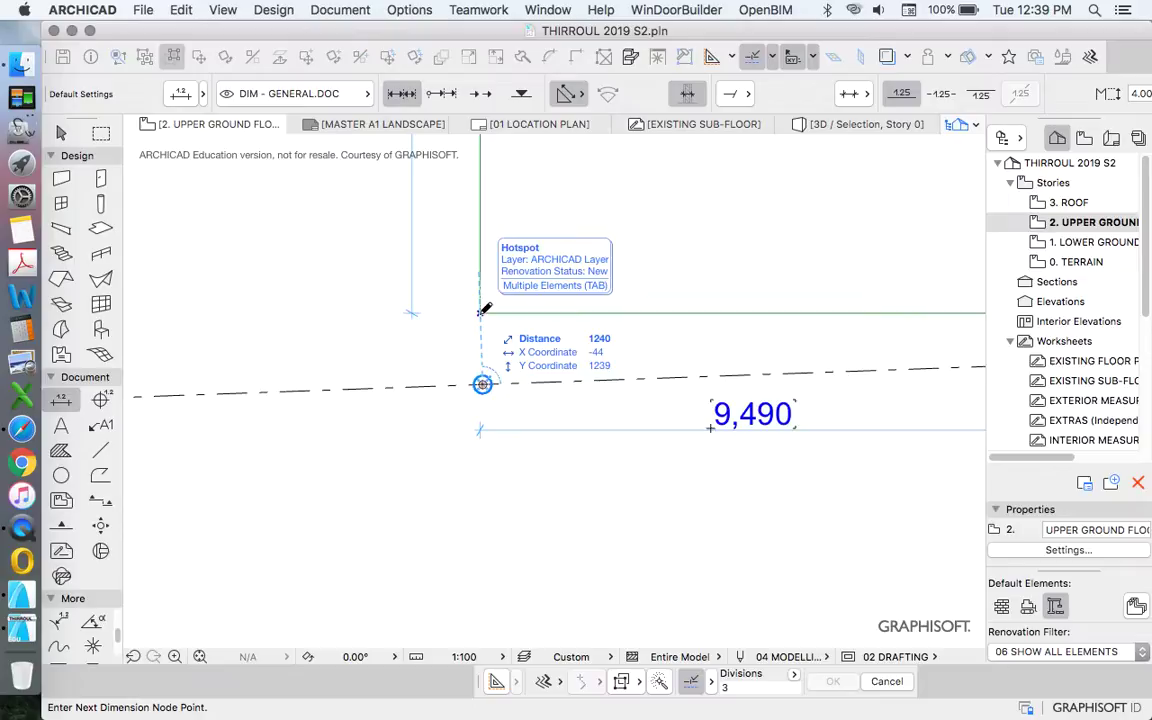
click(481, 312)
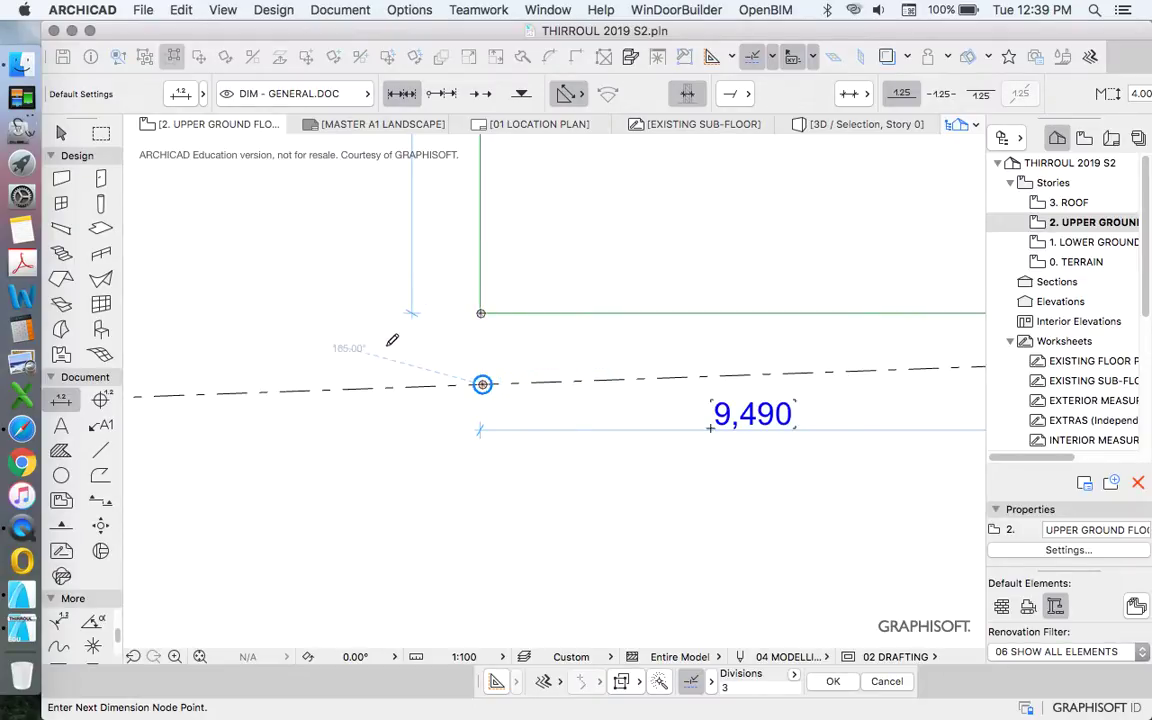
double_click(383, 348)
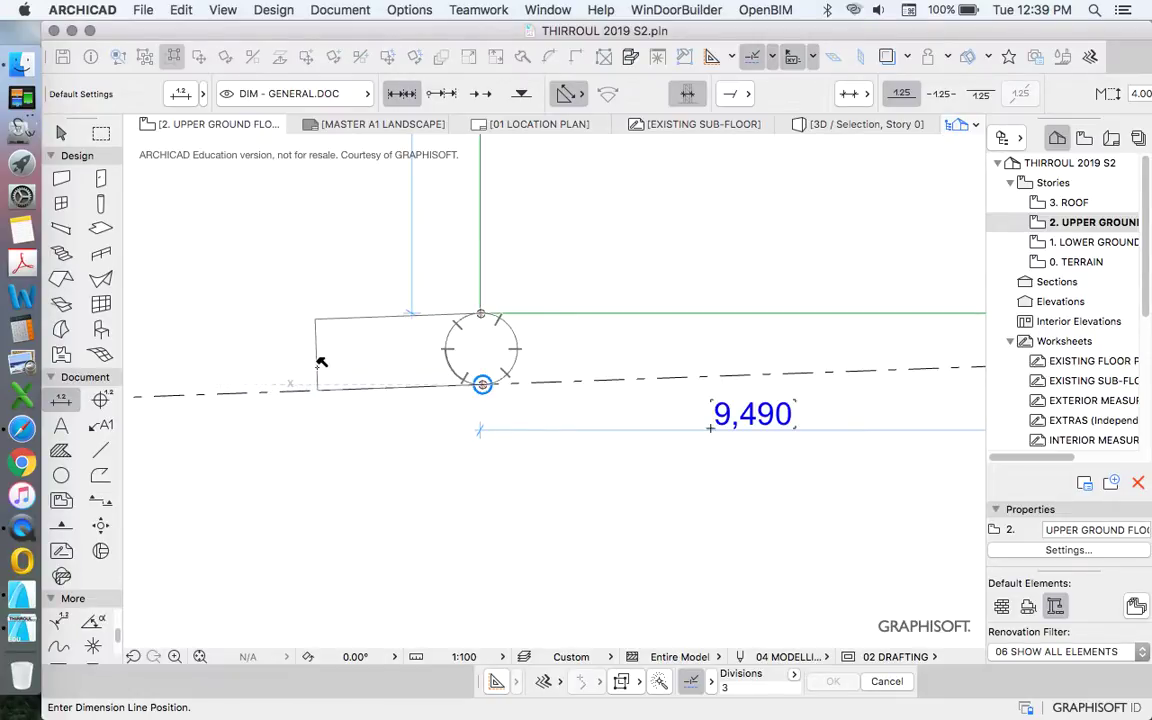
click(319, 364)
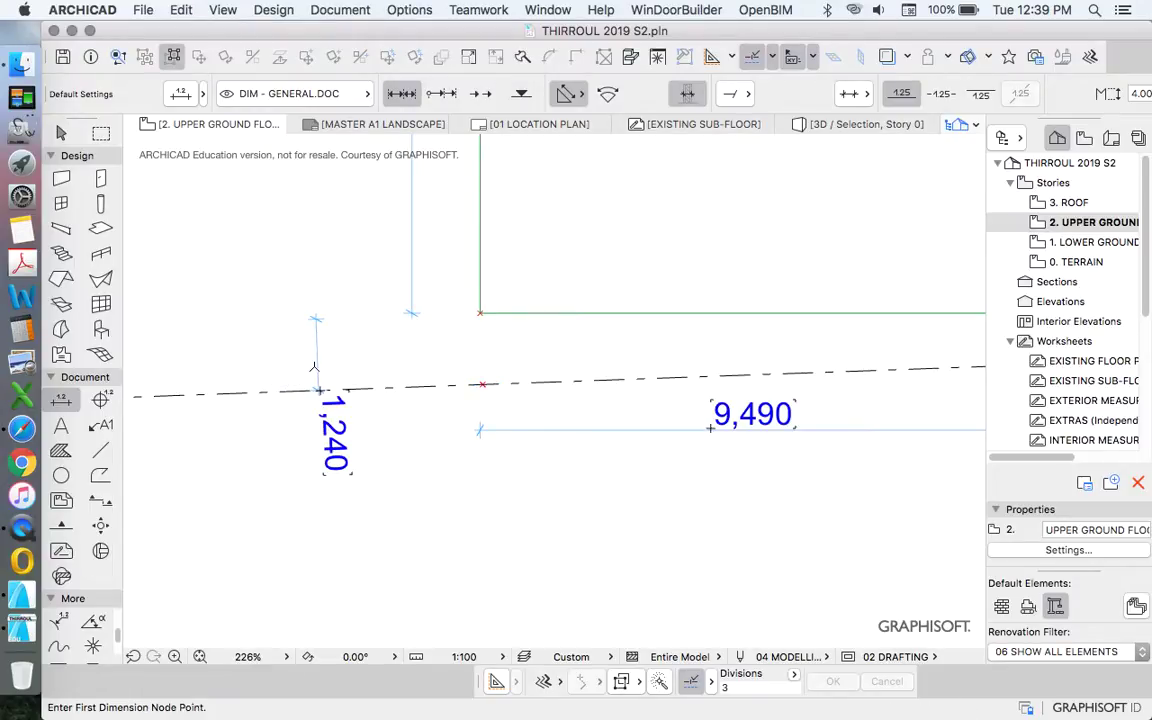
Move the lower-left setback dimension line closer to the house, just outside the vertical dimension string
scroll(391, 367, down, 4)
scroll(408, 351, up, 4)
key(Escape)
drag(289, 369, 400, 367)
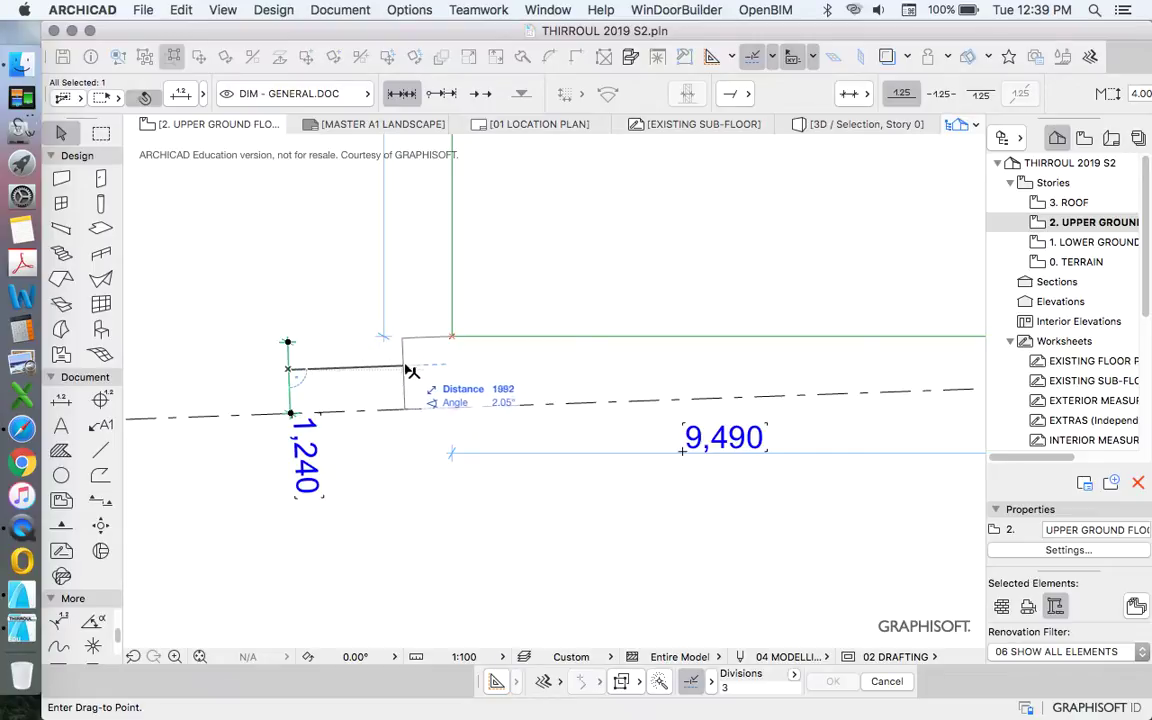
click(411, 374)
key(Escape)
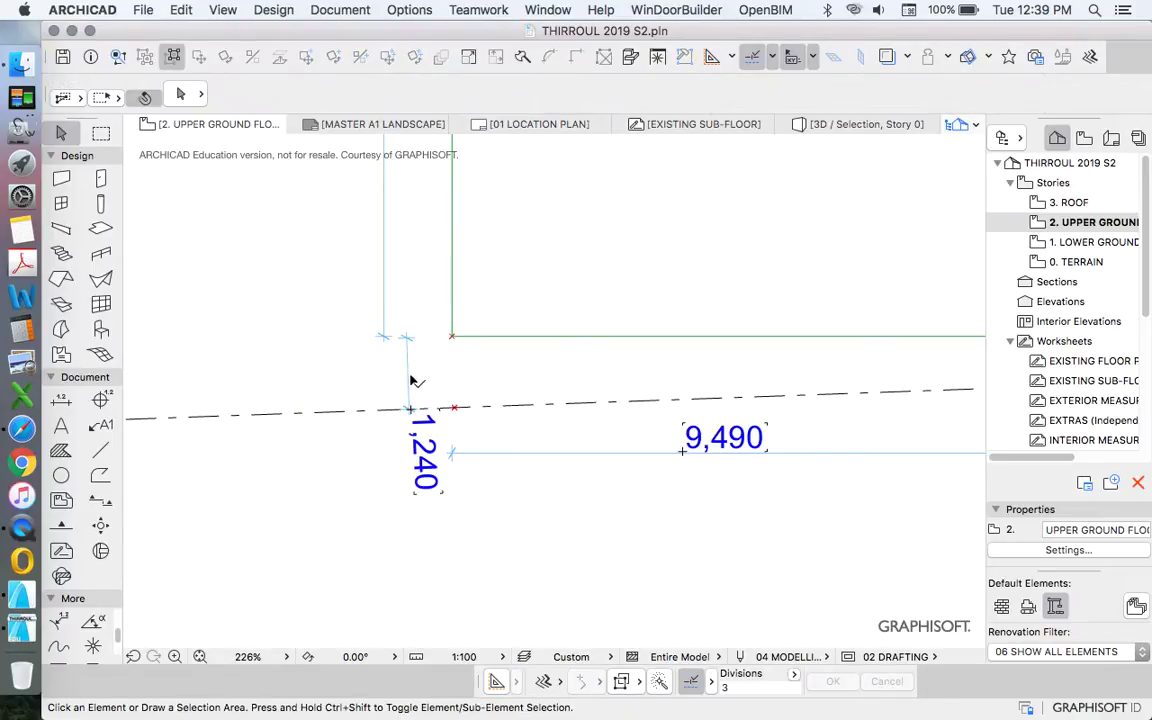
click(411, 378)
key(Escape)
click(408, 358)
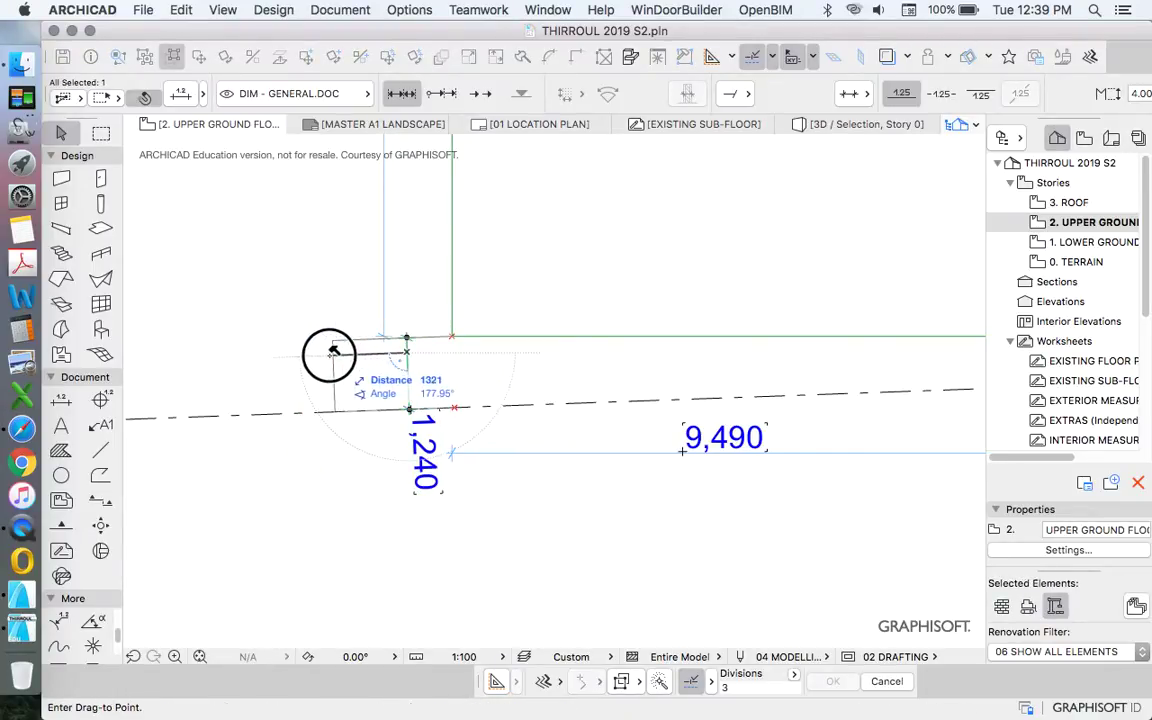
click(330, 357)
Examine the two setback dimensions and the house outline's position within the site boundary
scroll(424, 381, down, 1)
scroll(424, 381, down, 4)
scroll(767, 359, up, 6)
scroll(734, 374, down, 2)
scroll(764, 303, down, 4)
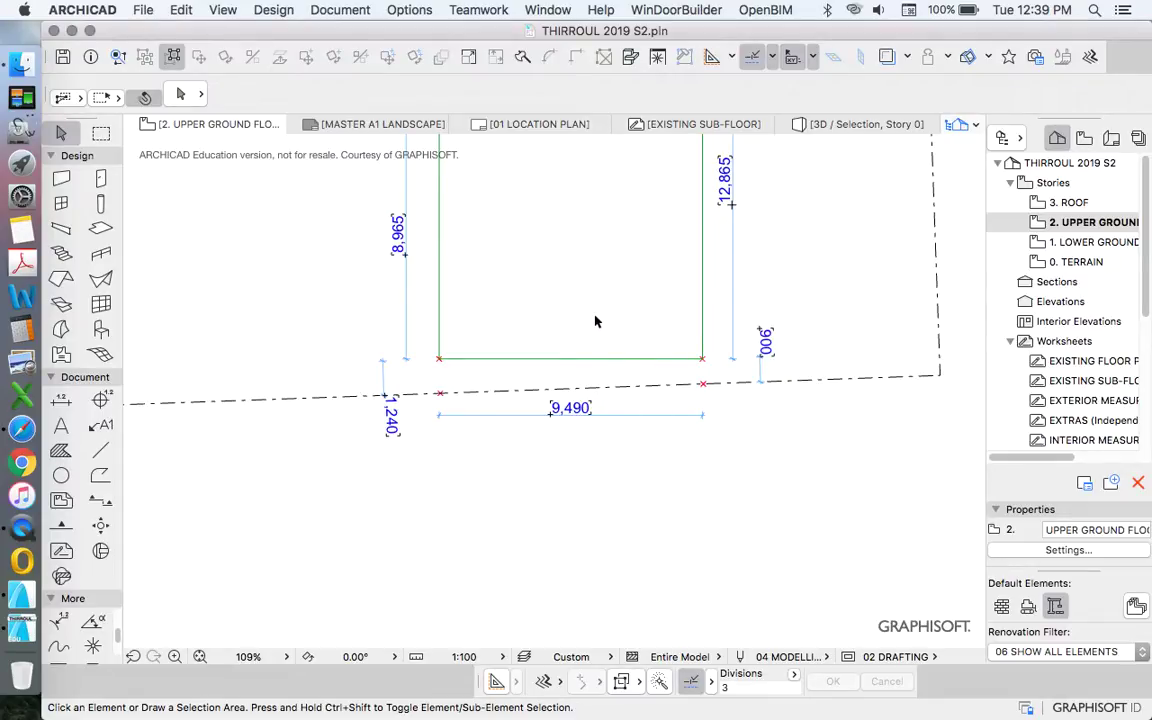
scroll(517, 416, up, 1)
scroll(517, 416, down, 3)
scroll(553, 290, down, 2)
scroll(578, 373, up, 2)
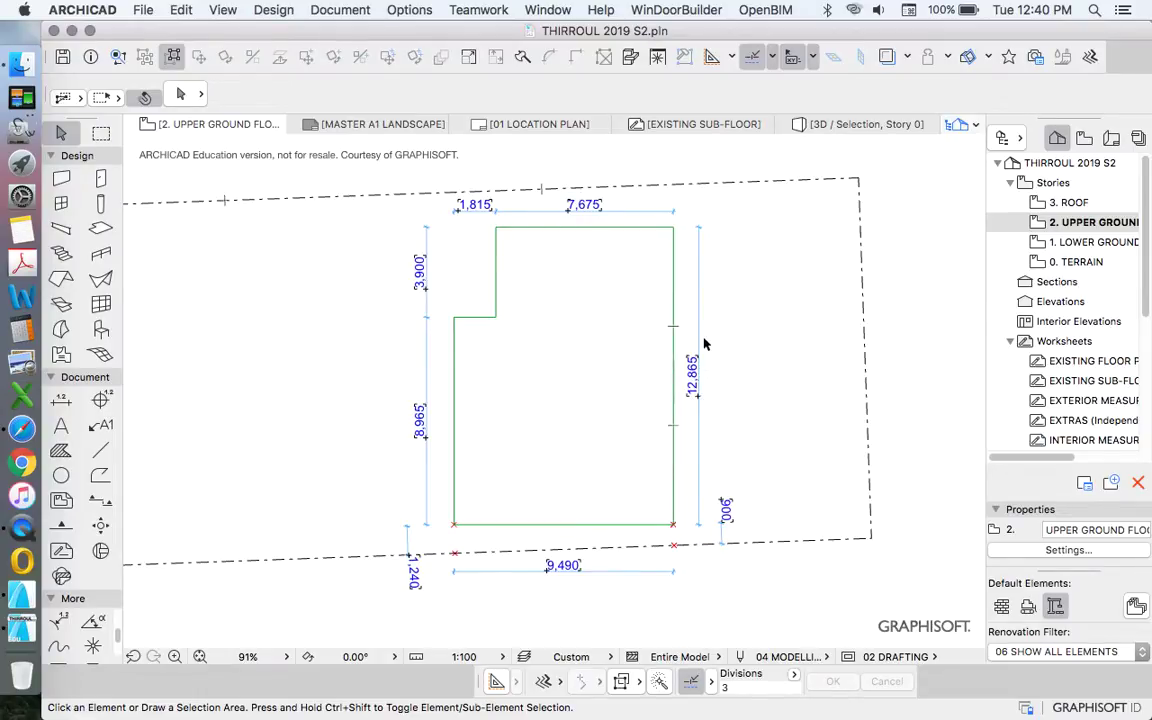
scroll(705, 342, down, 2)
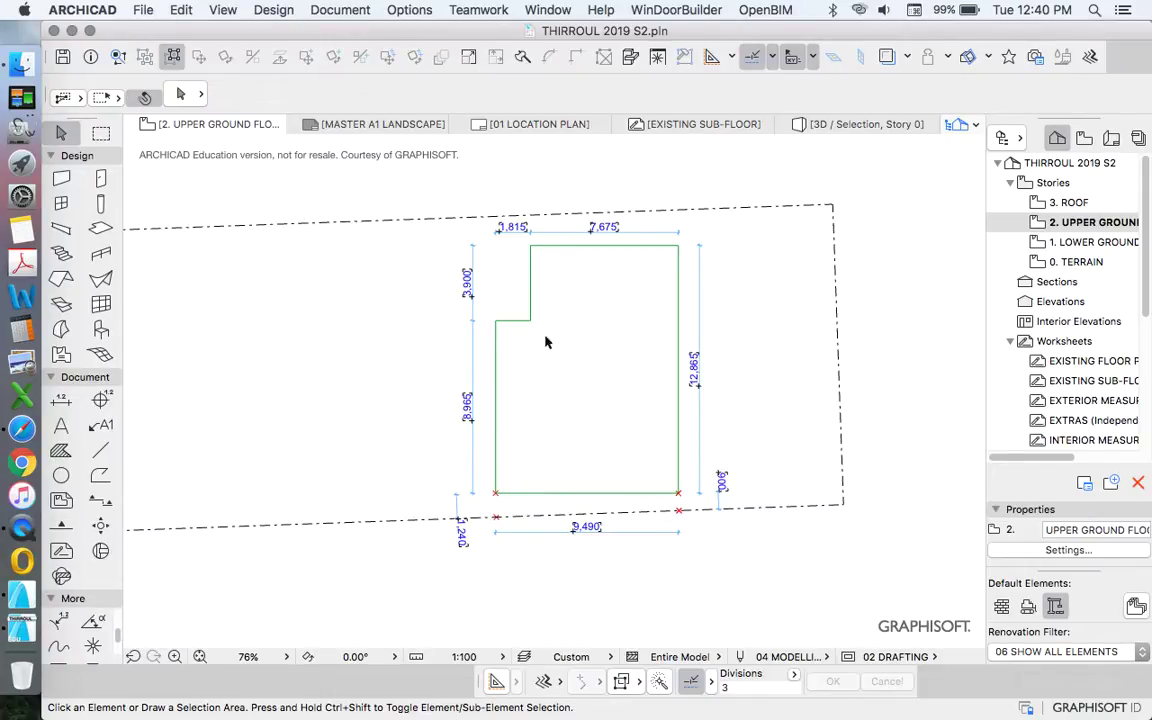
scroll(594, 369, down, 2)
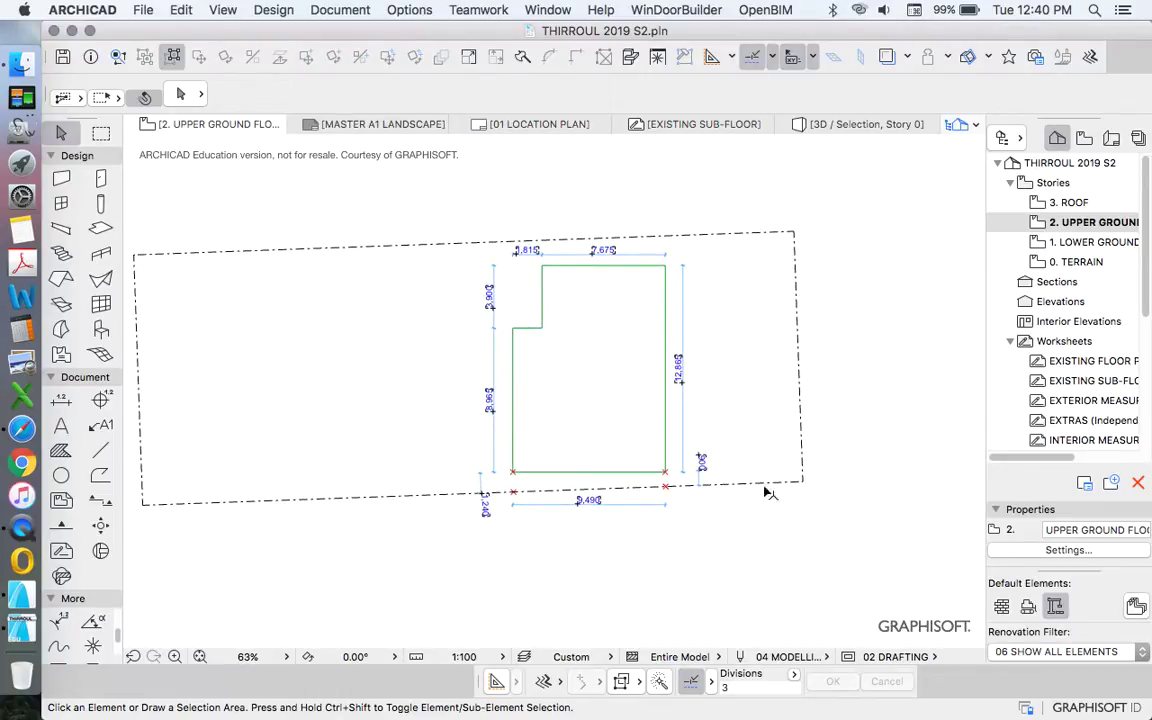
scroll(771, 497, up, 2)
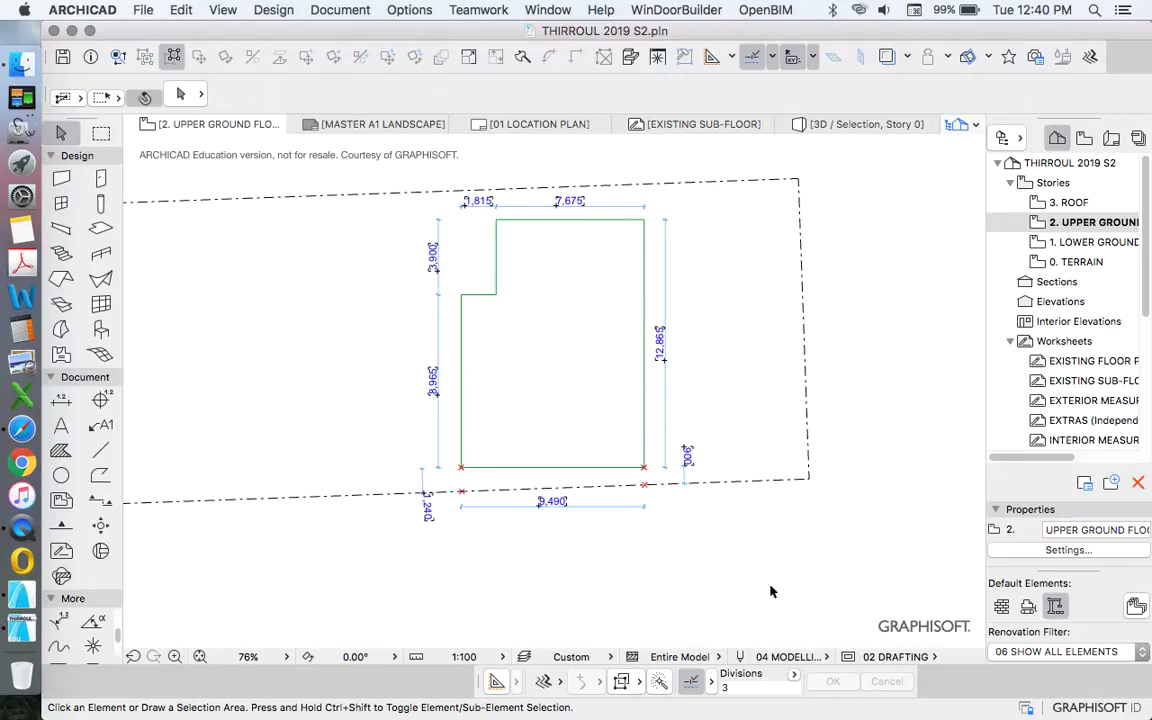
scroll(612, 180, up, 1)
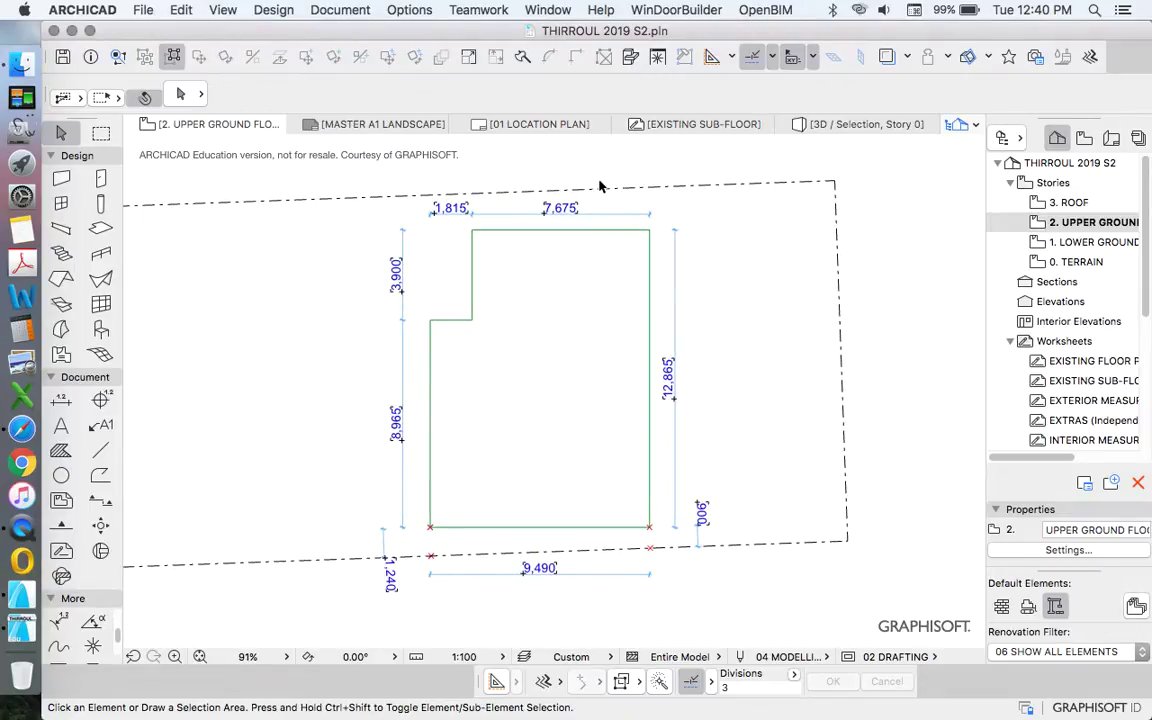
scroll(510, 350, down, 1)
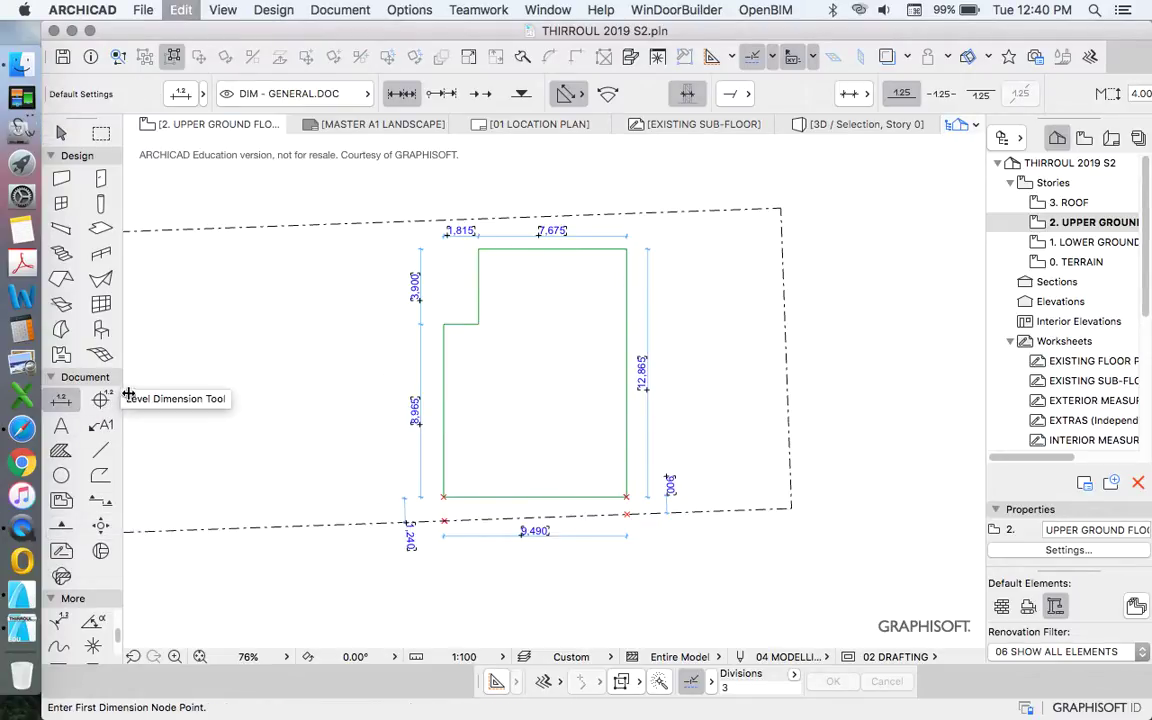
Select all the dimensions on the plan and set their text pen to 1
double_click(60, 400)
scroll(880, 100, right, 5)
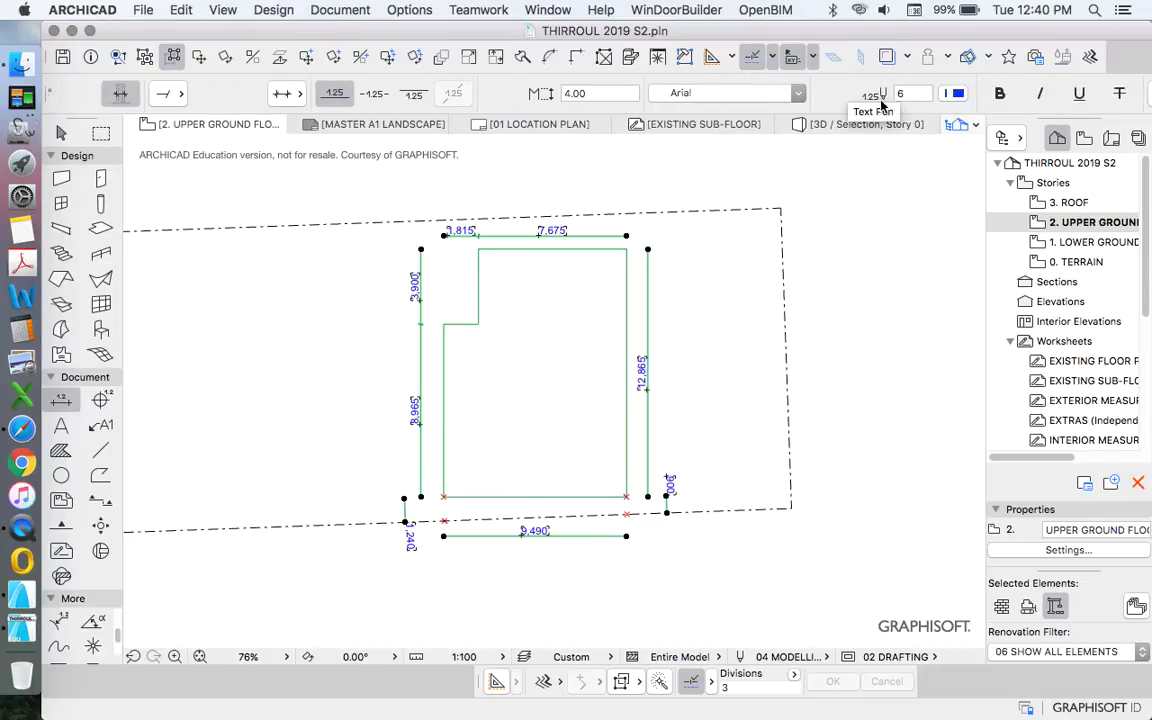
click(958, 93)
click(661, 92)
scroll(905, 100, right, 5)
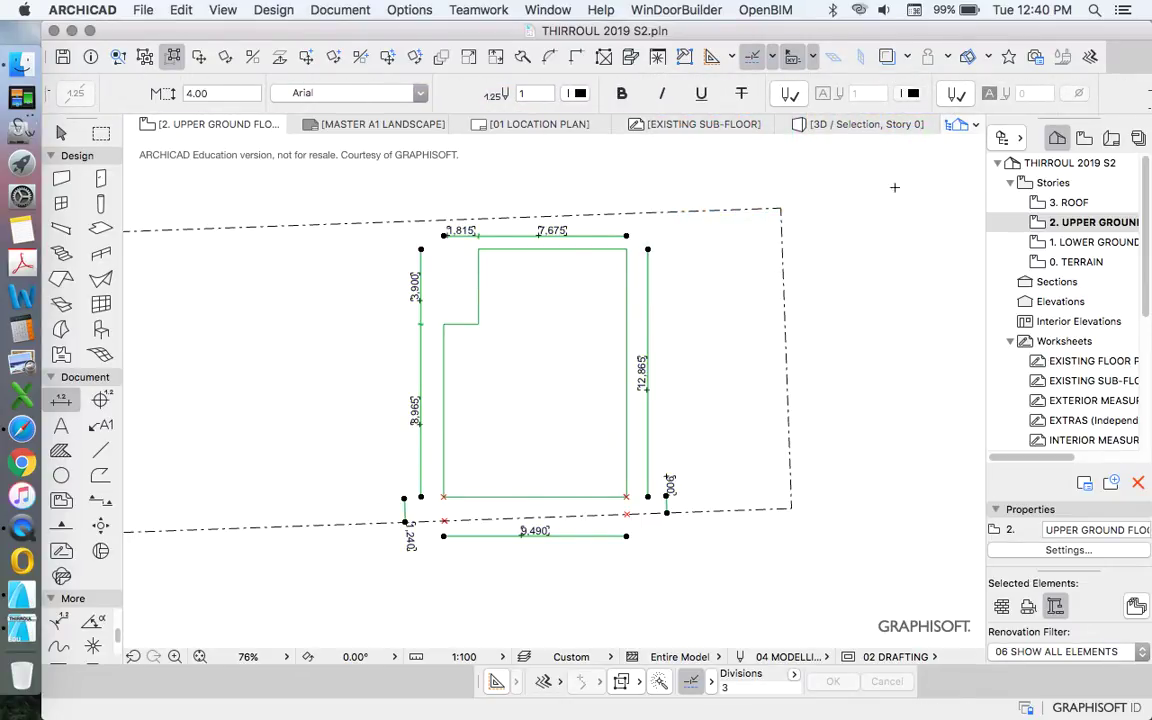
Change the line and marker pens of all the selected dimensions to black
scroll(851, 102, right, 5)
click(676, 84)
click(695, 82)
click(672, 103)
click(696, 104)
key(Escape)
scroll(501, 374, up, 3)
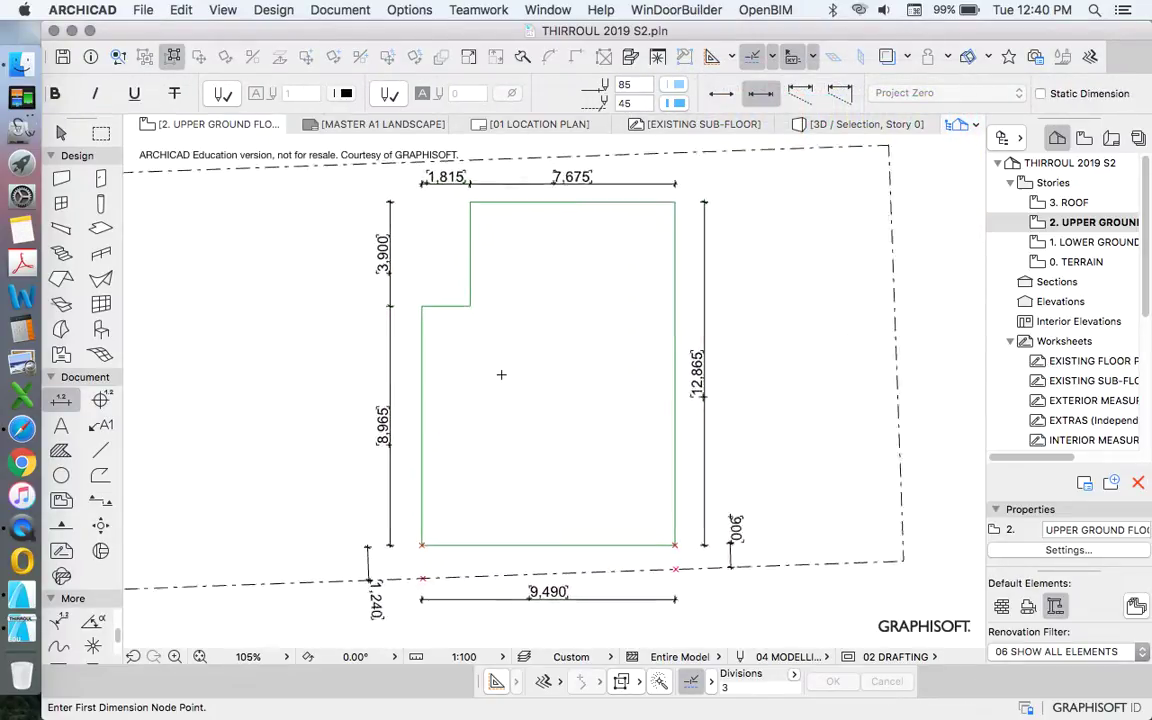
scroll(509, 386, down, 2)
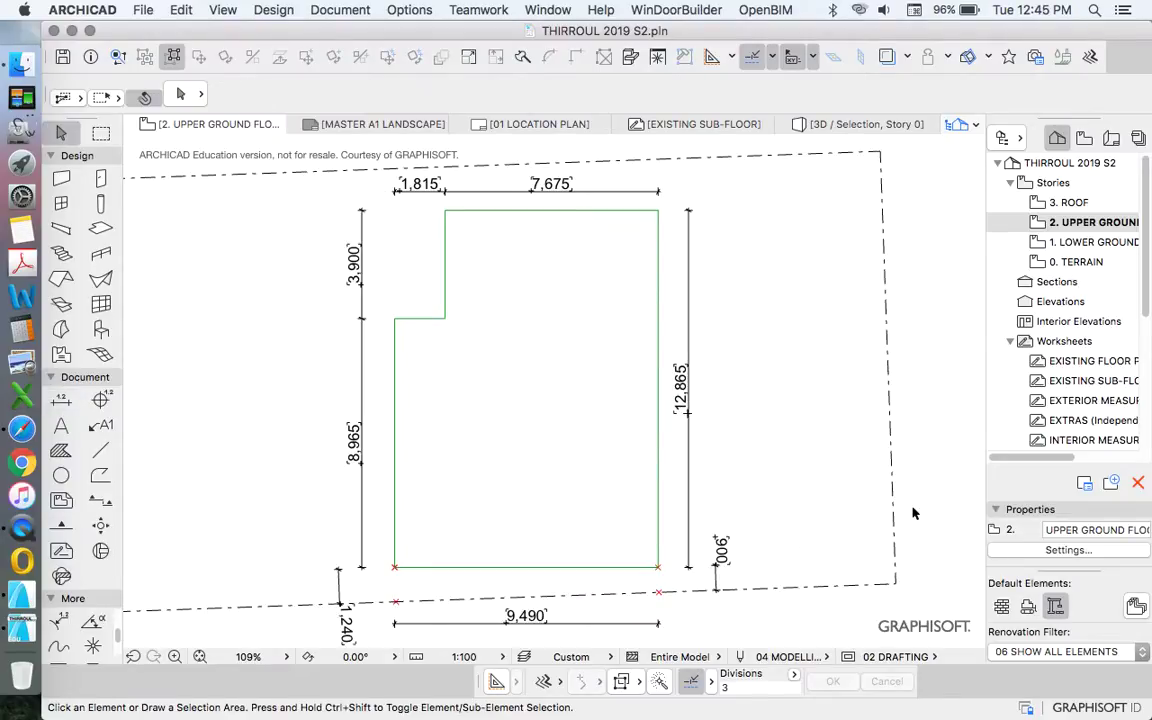
scroll(914, 510, up, 1)
scroll(787, 414, down, 2)
scroll(575, 440, up, 3)
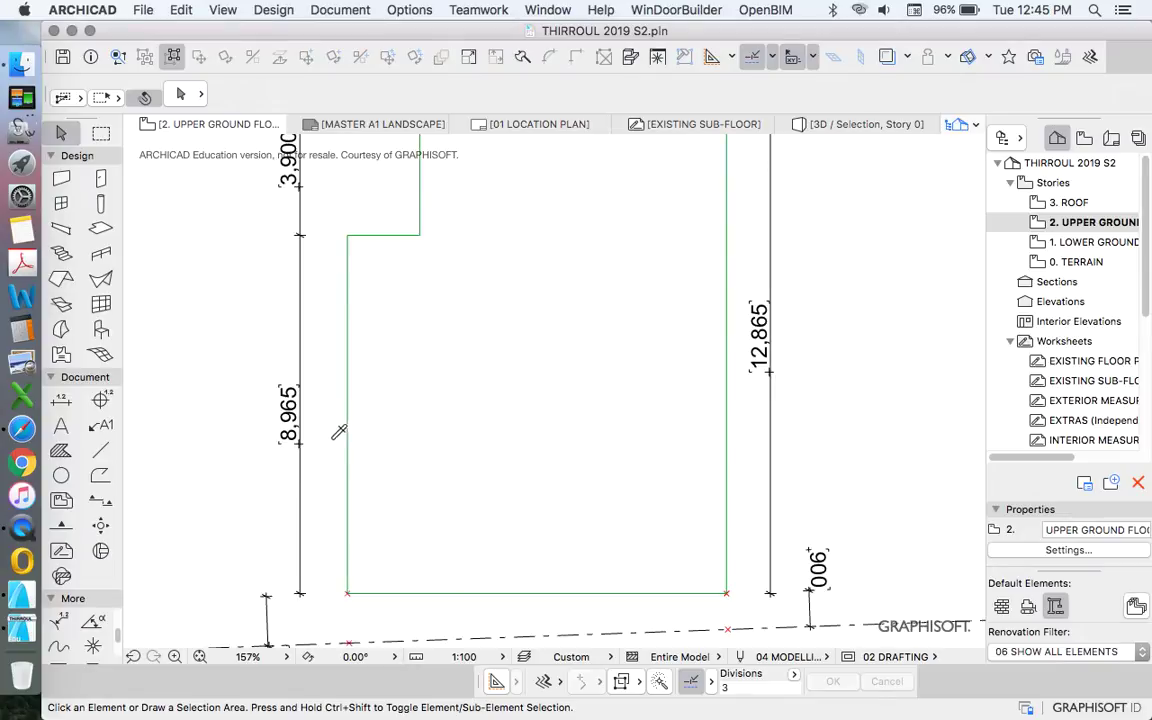
click(61, 399)
click(22, 528)
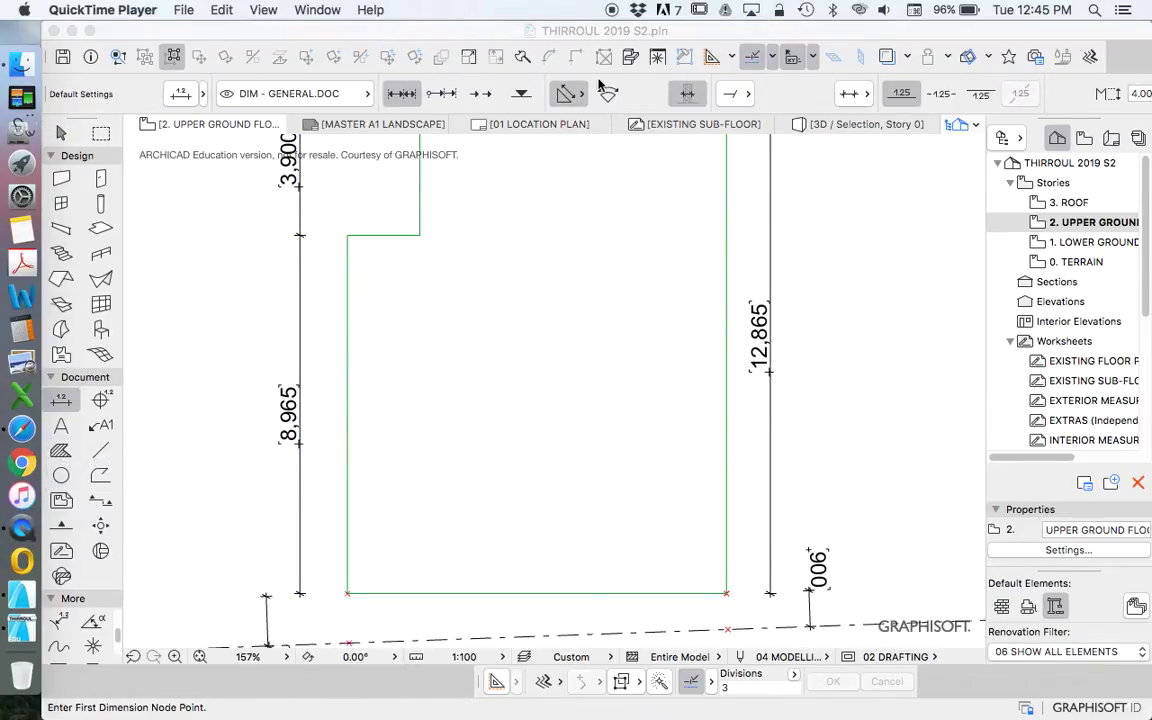
click(633, 267)
scroll(749, 275, down, 5)
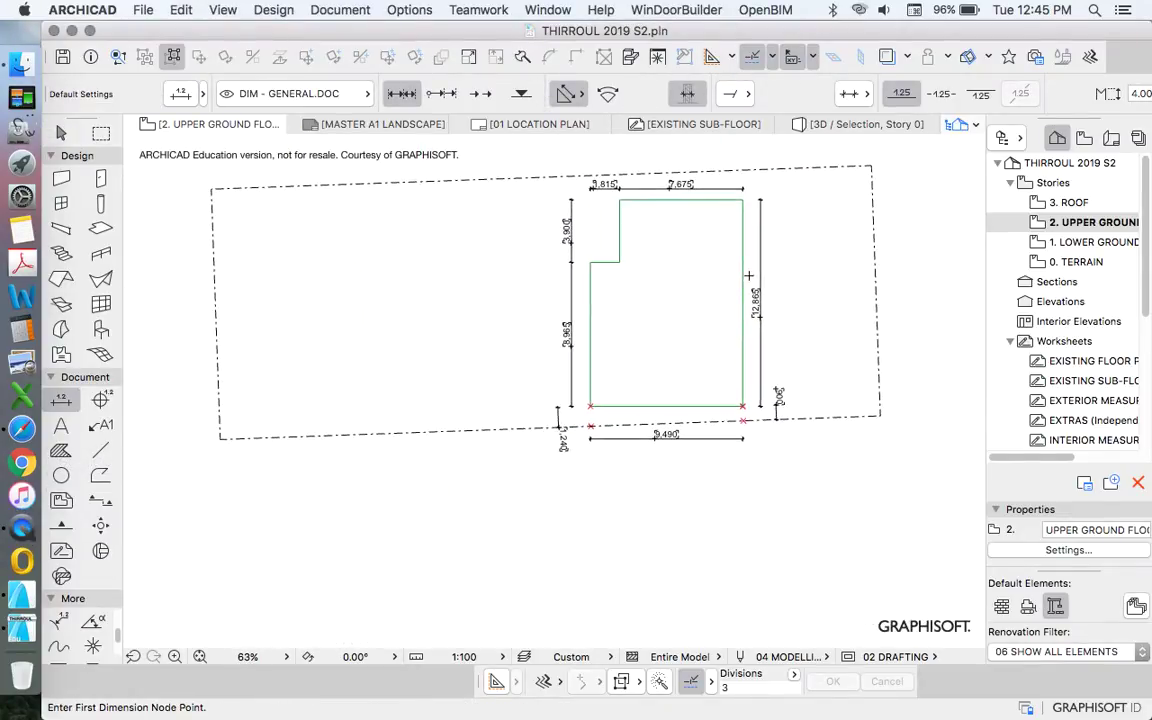
key(Escape)
scroll(545, 346, down, 3)
scroll(634, 340, up, 2)
scroll(629, 257, up, 2)
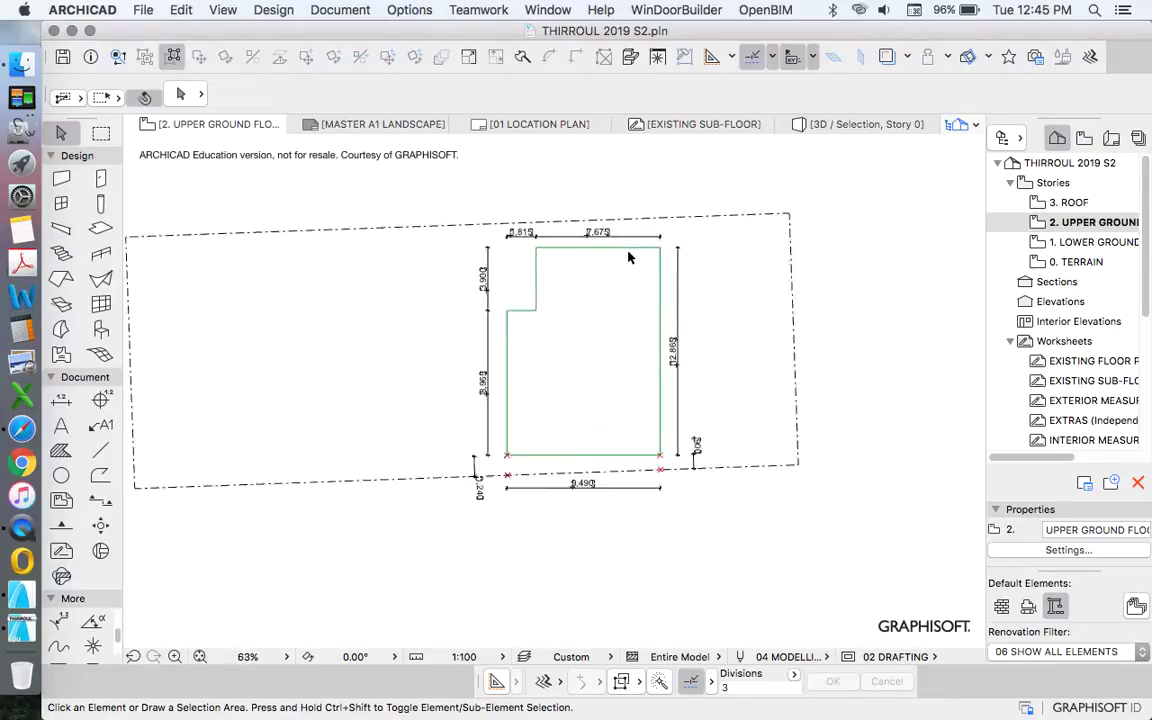
scroll(592, 253, up, 2)
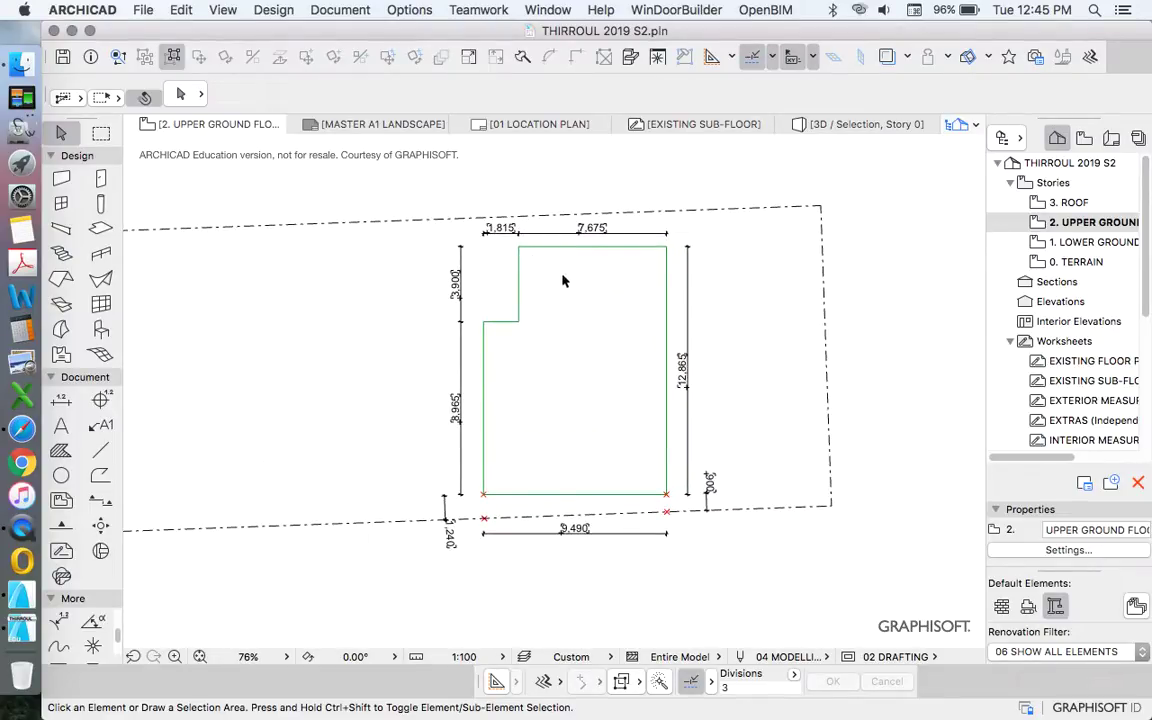
scroll(545, 365, down, 4)
scroll(490, 365, up, 4)
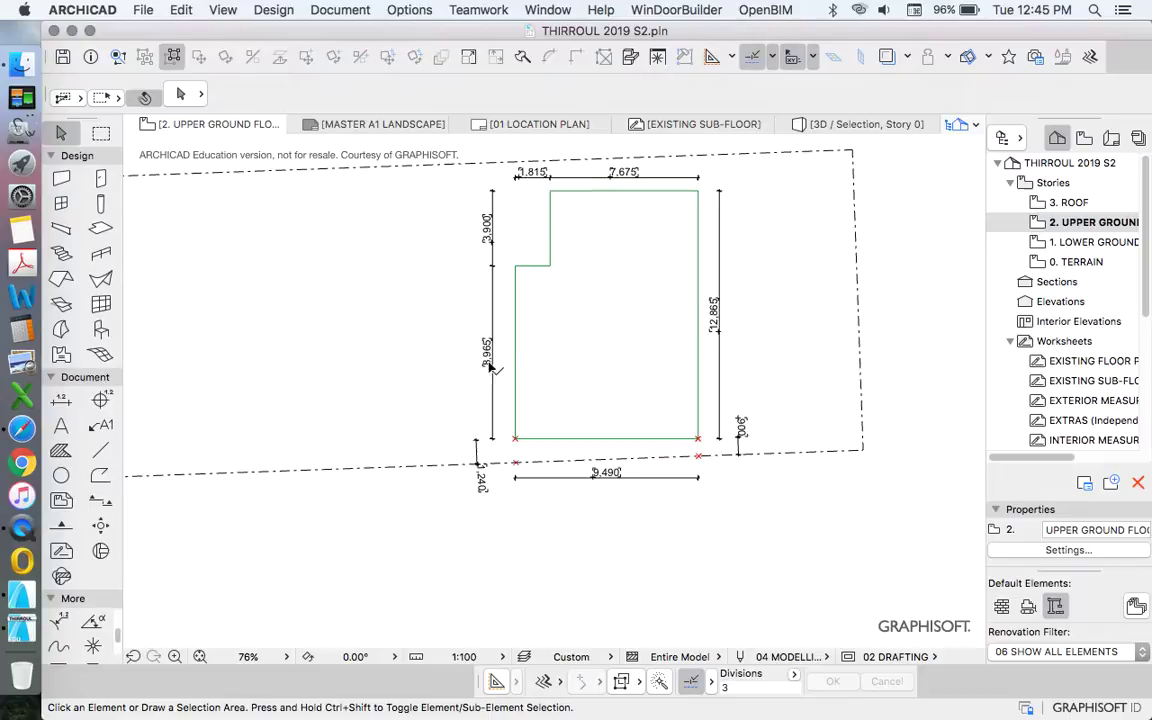
Delete the four overall dimension strings around the house outline, keeping the two setback dimensions to the boundary
click(490, 365)
click(494, 316)
shift+click(623, 180)
shift+click(721, 244)
shift+click(668, 478)
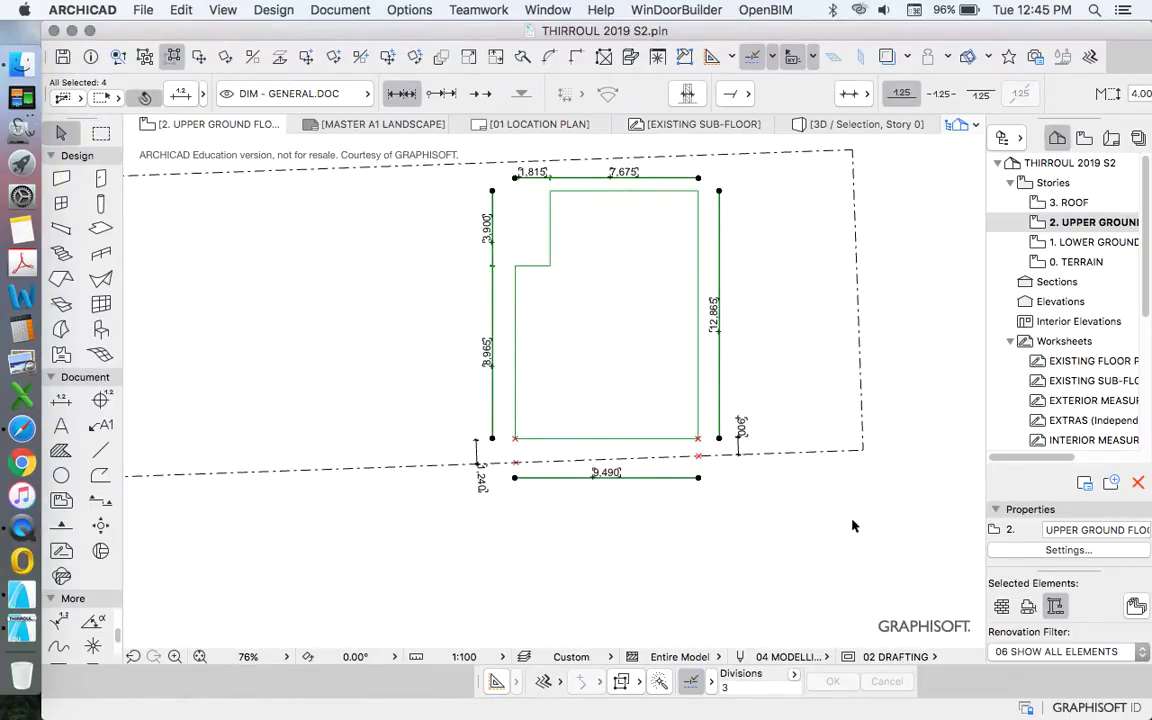
key(Delete)
scroll(632, 455, down, 2)
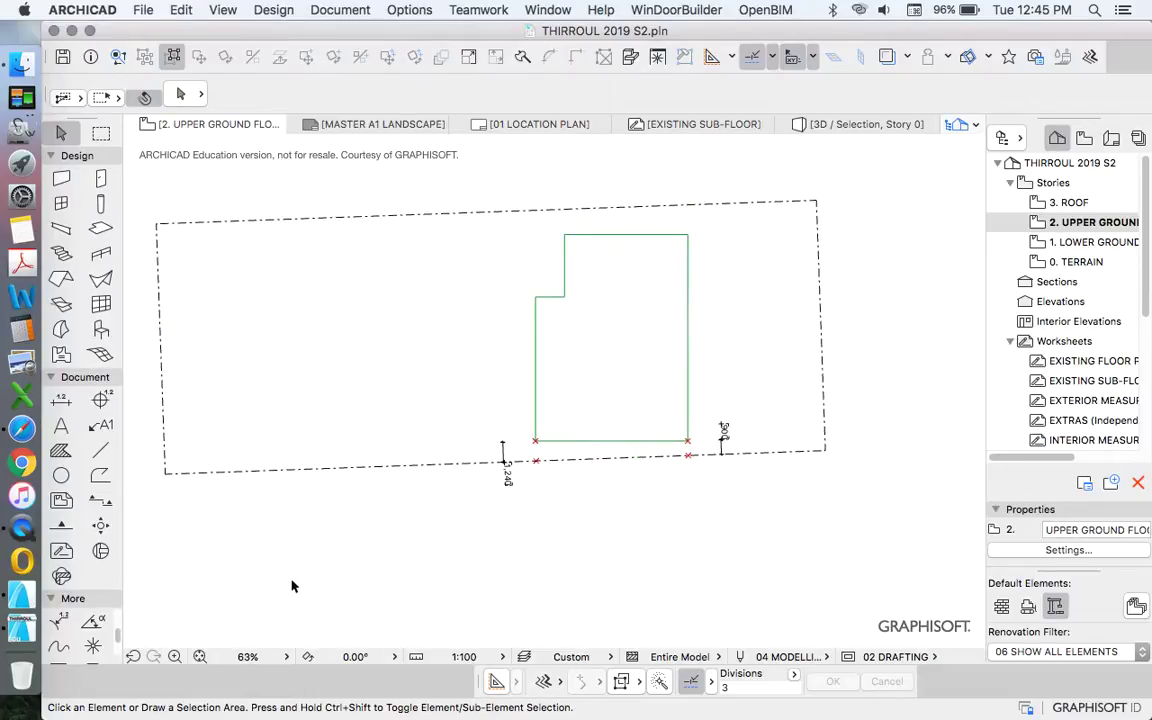
Set the Dimension tool's geometry method to horizontal and vertical dimensions only, instead of aligned
click(61, 399)
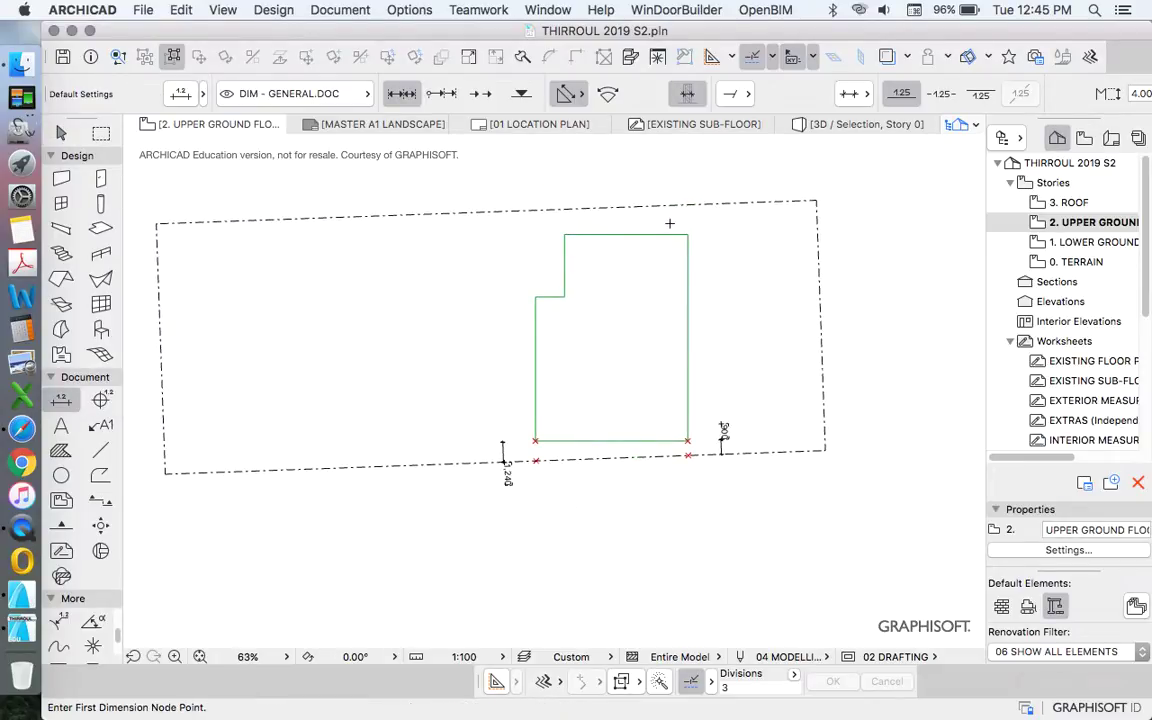
scroll(668, 215, up, 3)
click(568, 95)
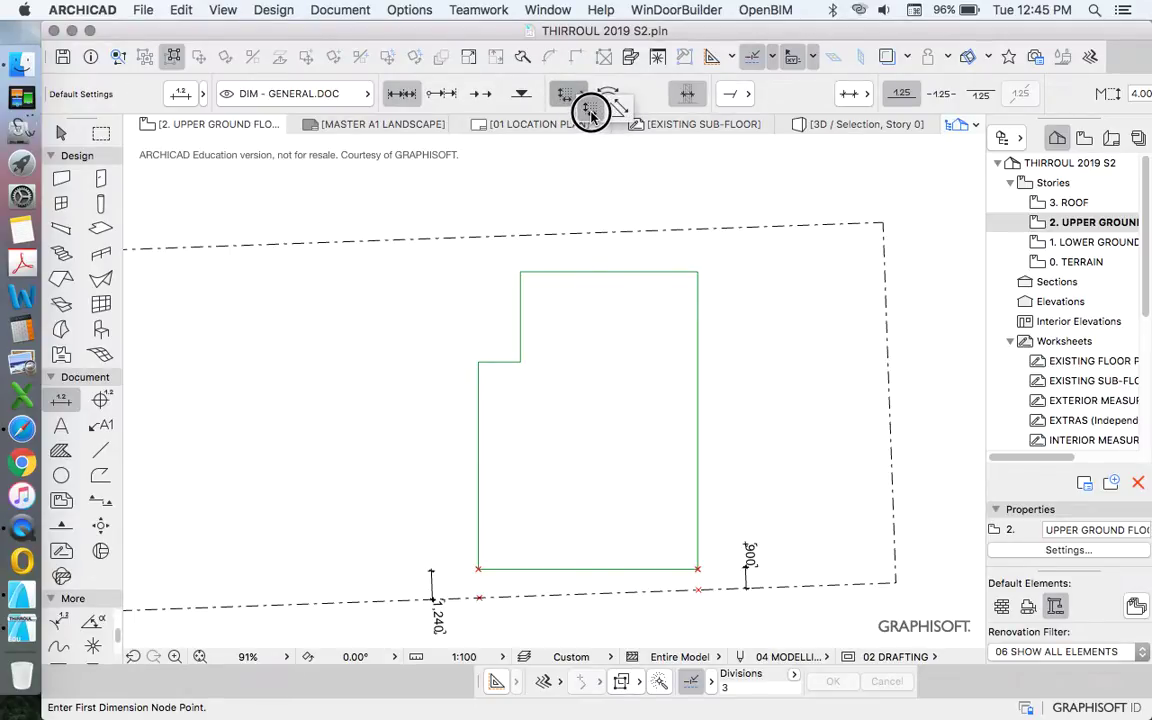
click(589, 108)
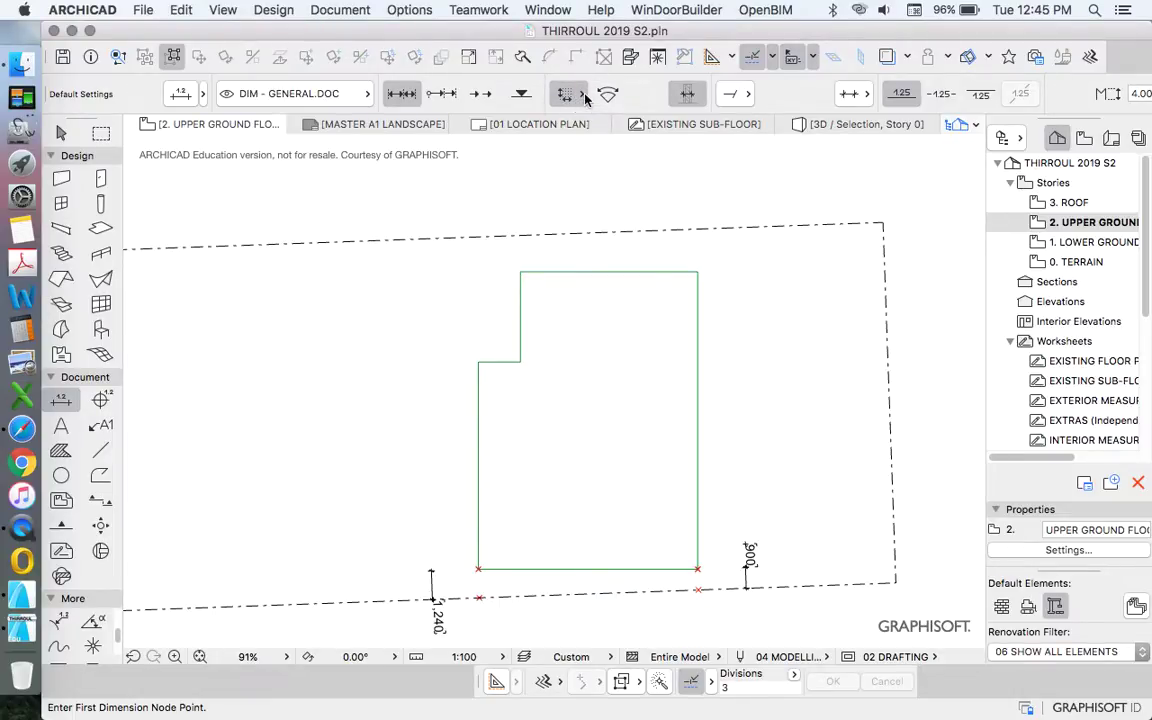
Restart the Dimension tool and choose the geometry method for horizontal and vertical dimensions only
drag(585, 94, 620, 133)
key(Escape)
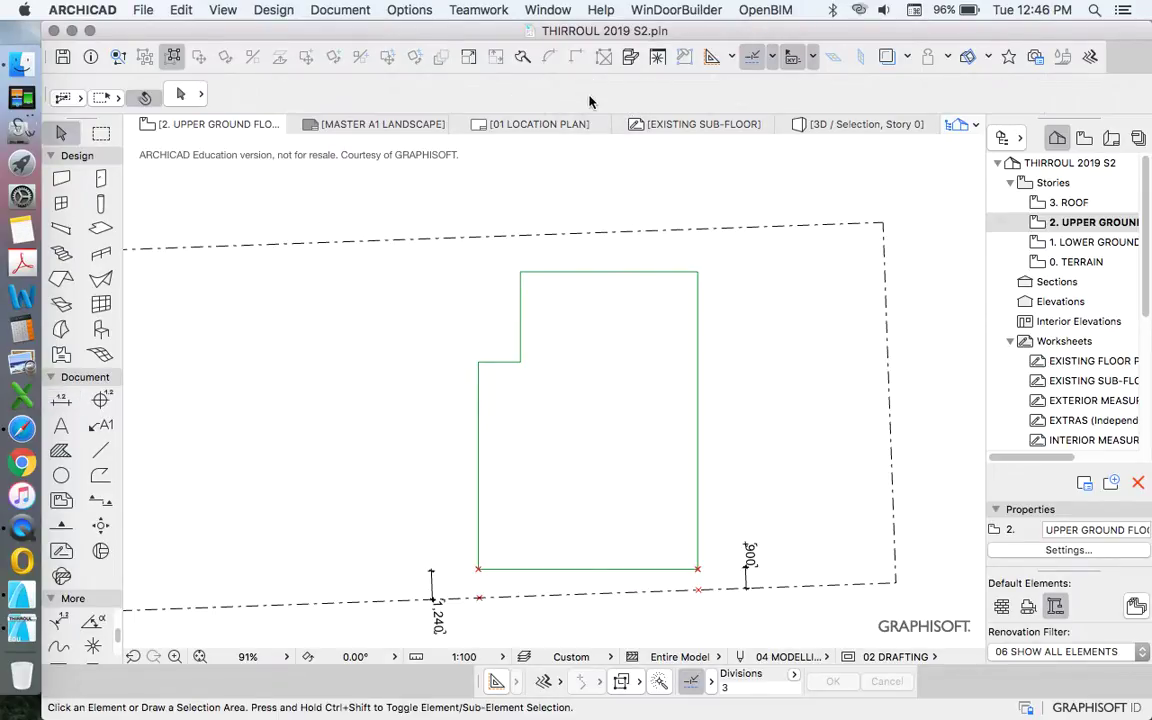
click(63, 400)
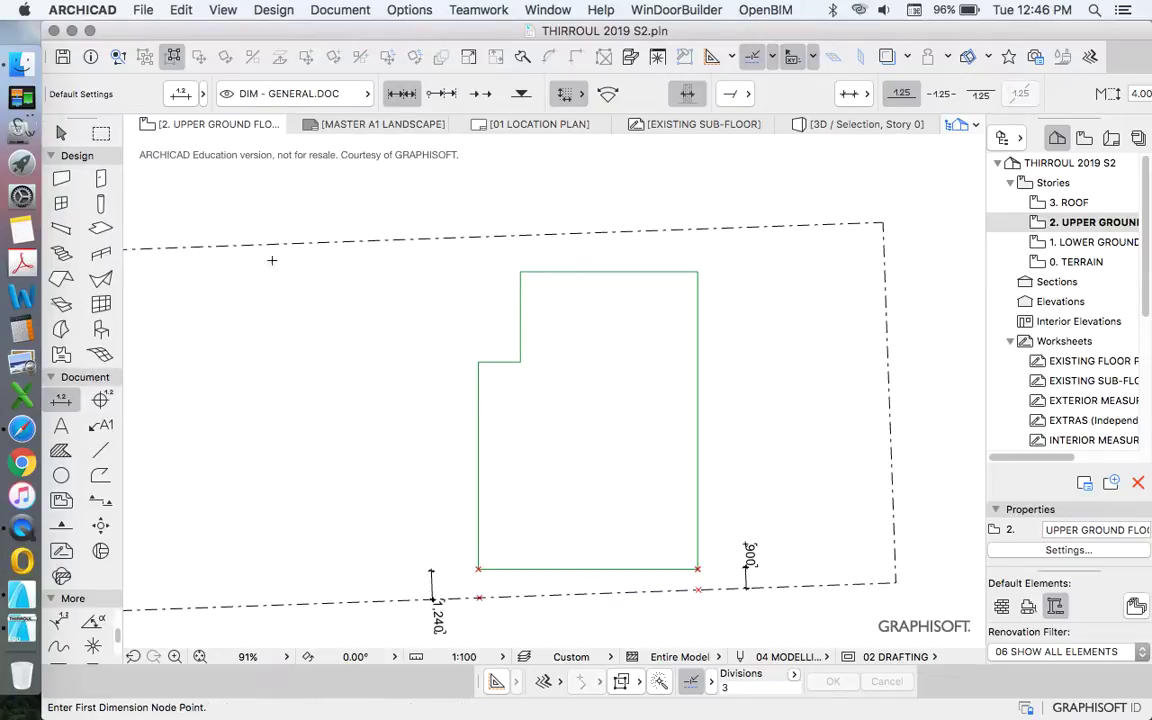
click(577, 95)
click(592, 108)
scroll(588, 261, down, 4)
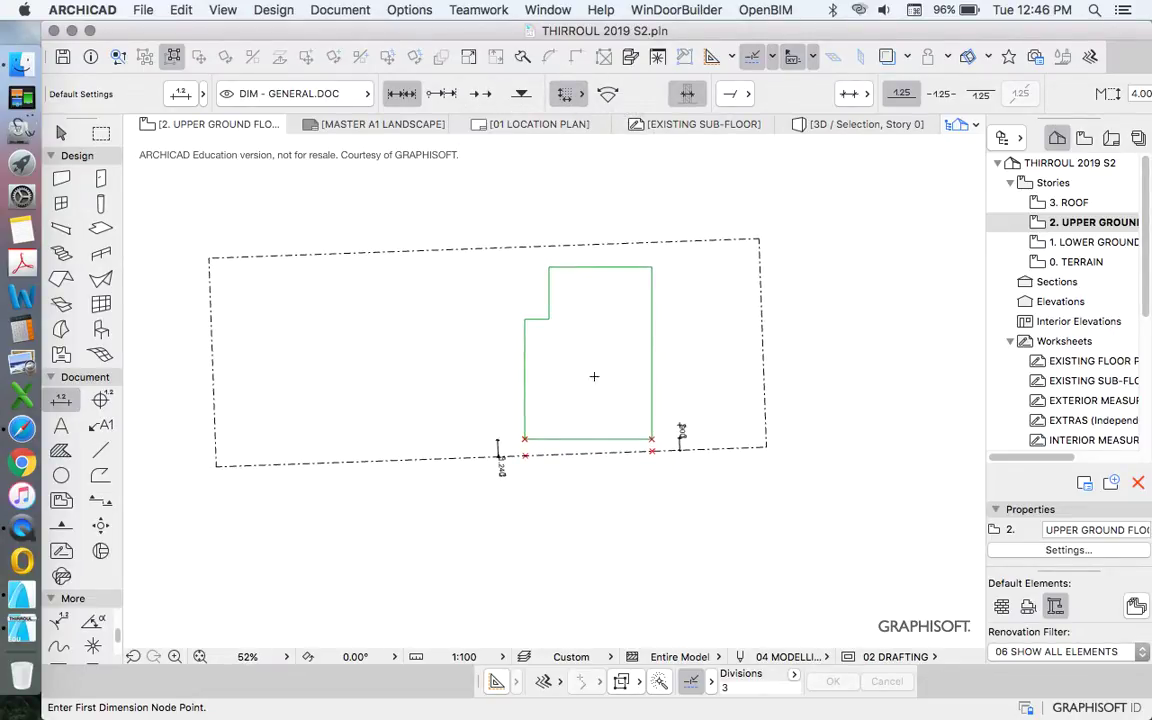
scroll(645, 391, up, 3)
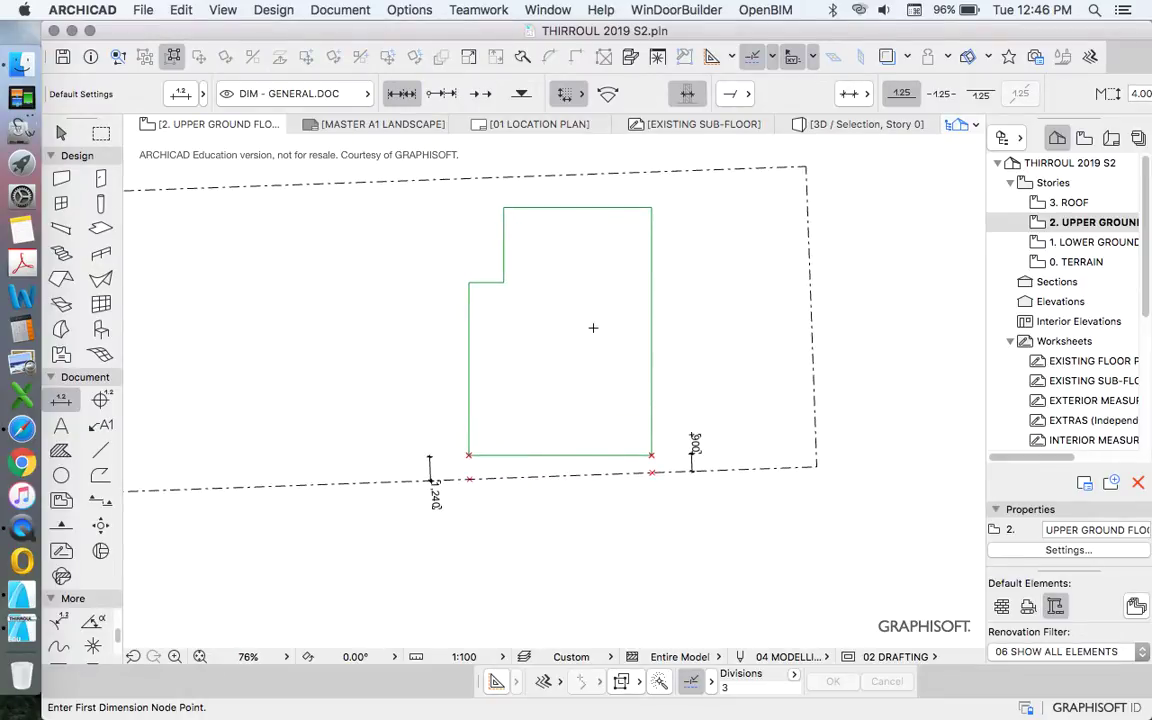
scroll(514, 350, down, 3)
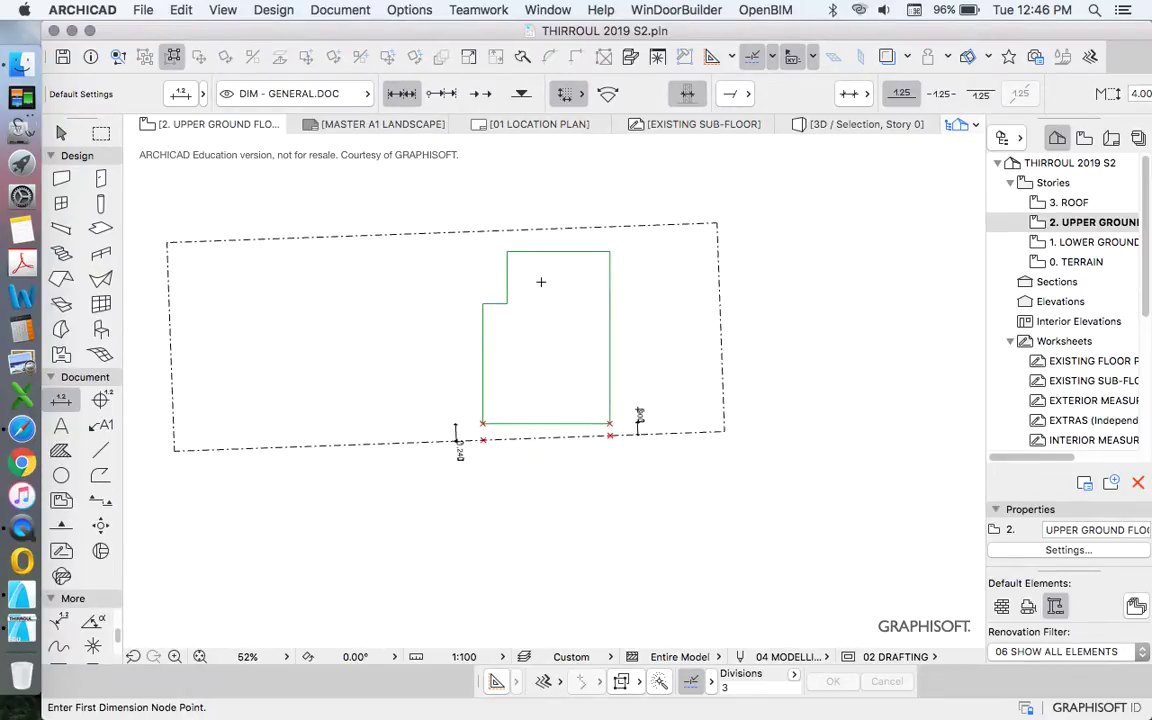
scroll(554, 263, up, 3)
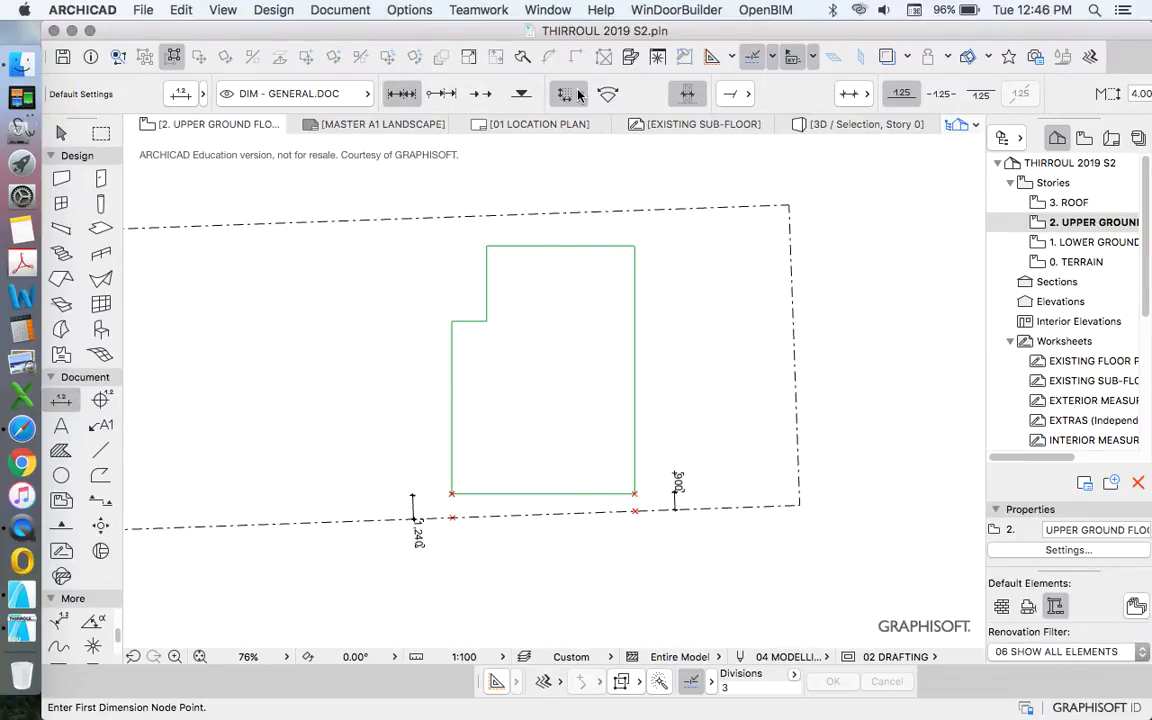
scroll(566, 280, up, 5)
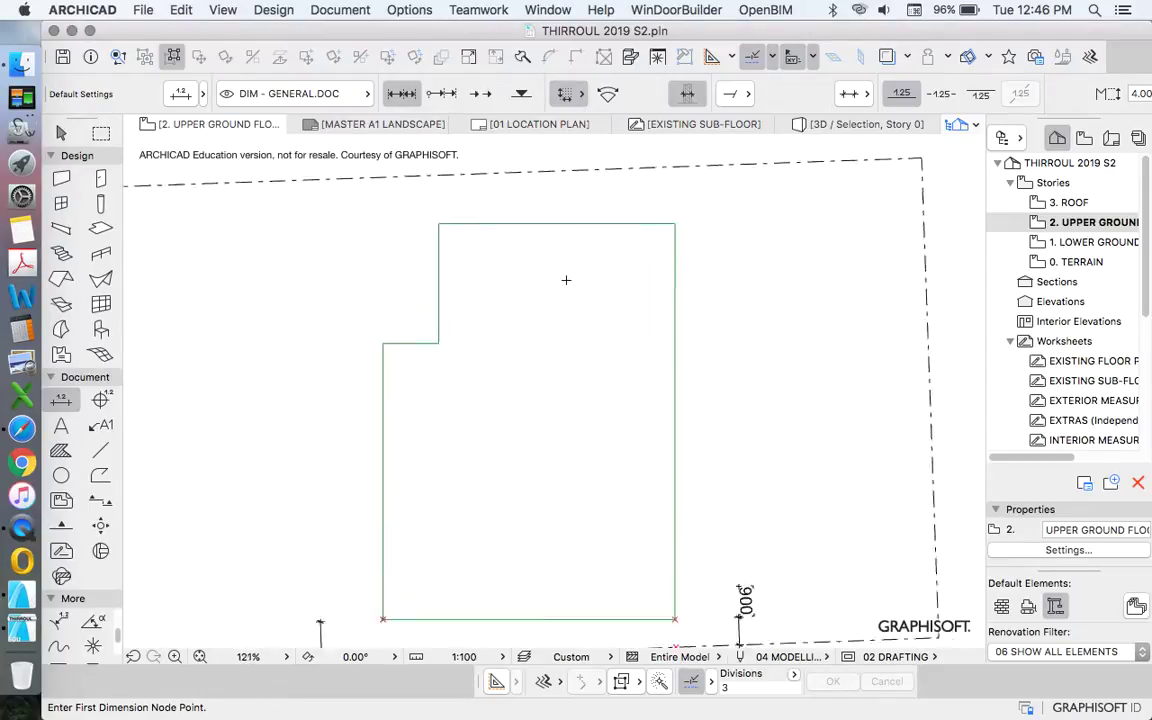
scroll(560, 315, down, 5)
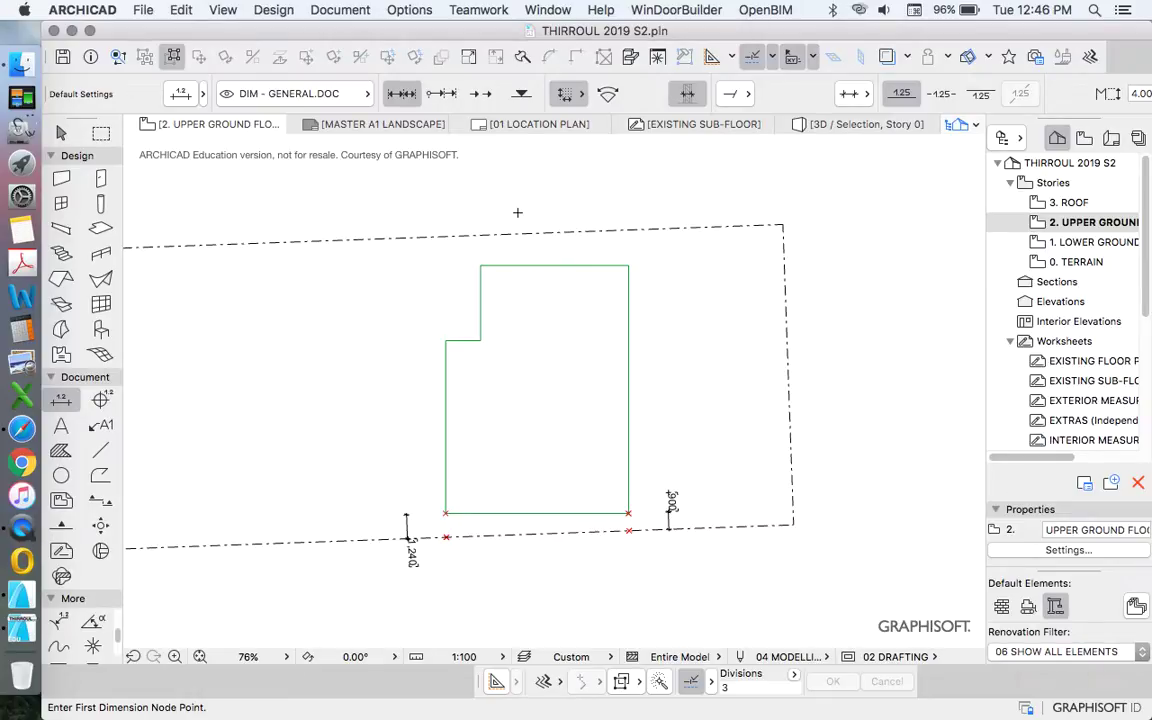
scroll(499, 236, up, 2)
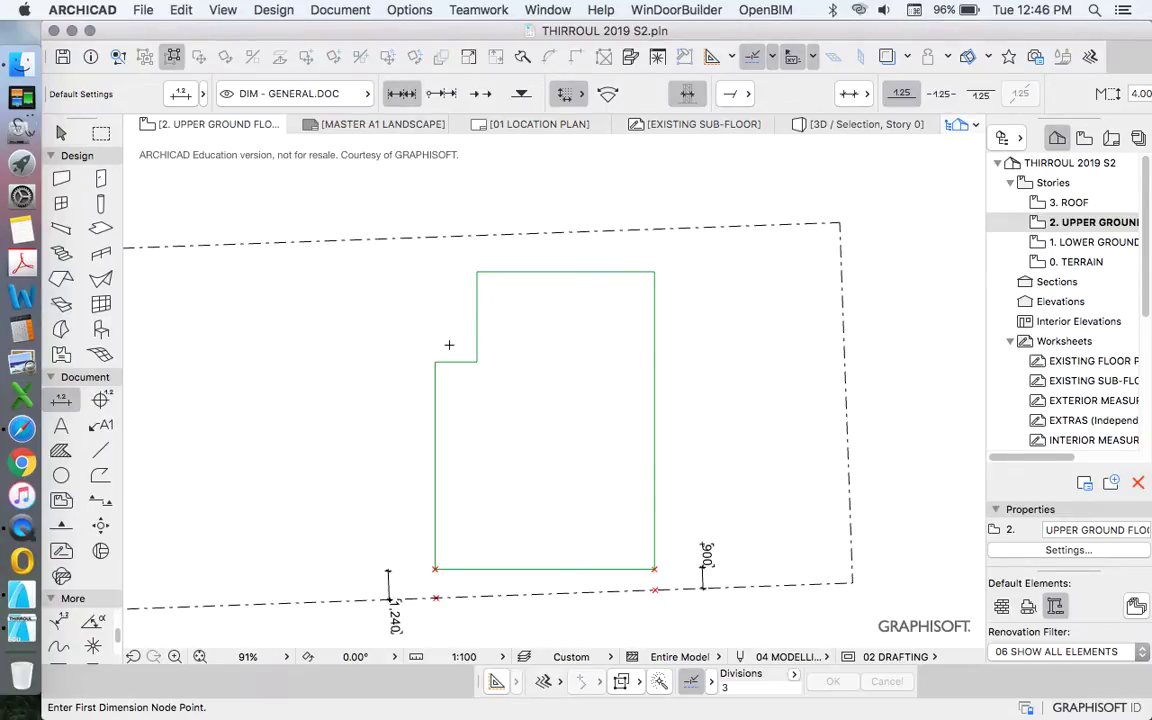
Pick the outer notch corner, the upper-left corner and the upper-right corner of the house outline as nodes of one dimension chain
scroll(447, 345, up, 4)
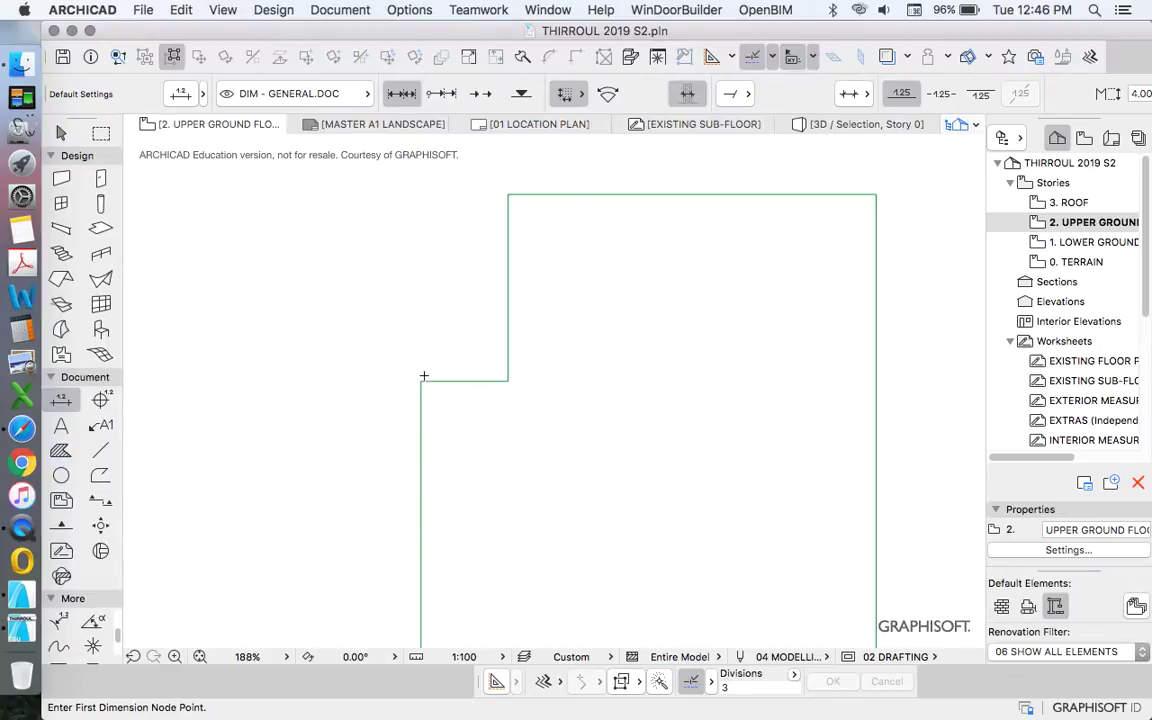
scroll(508, 316, down, 2)
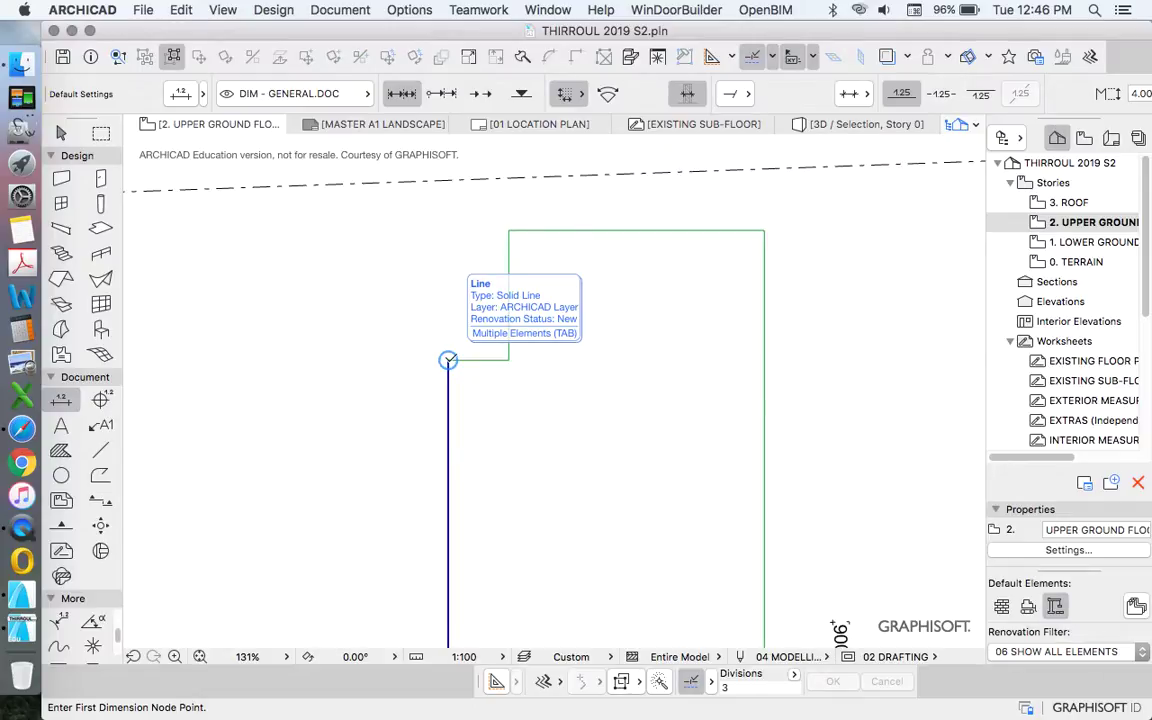
click(448, 360)
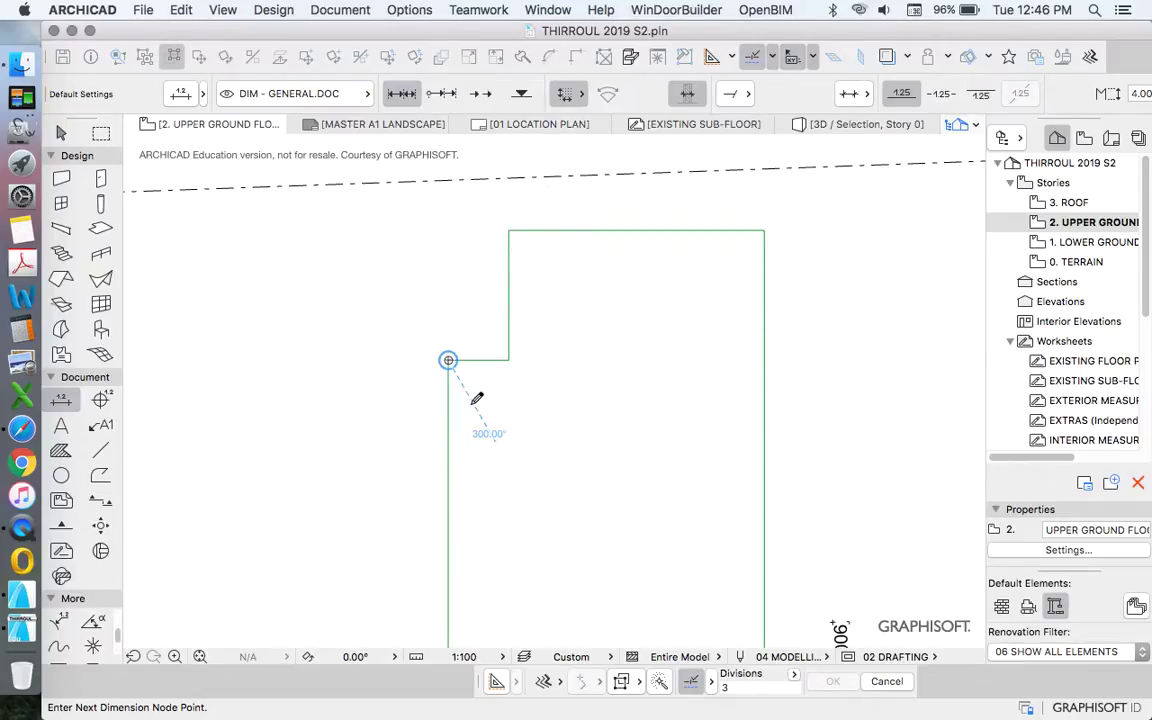
scroll(470, 398, up, 5)
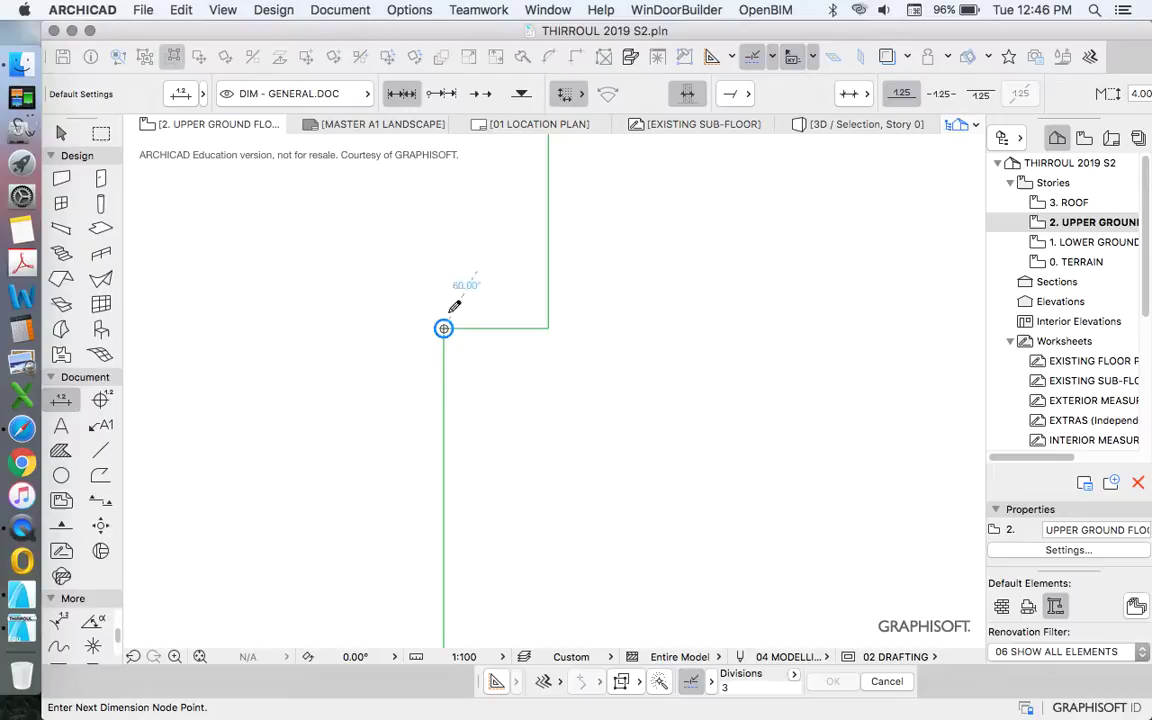
scroll(462, 326, down, 3)
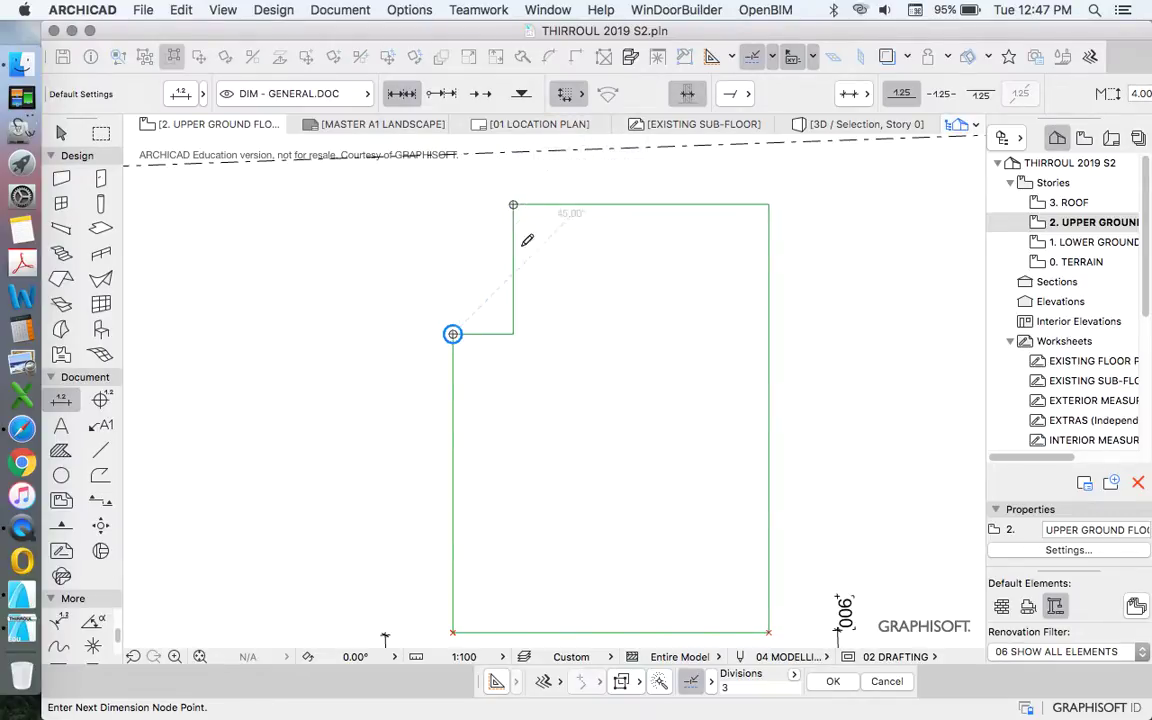
scroll(496, 252, down, 2)
scroll(578, 214, up, 2)
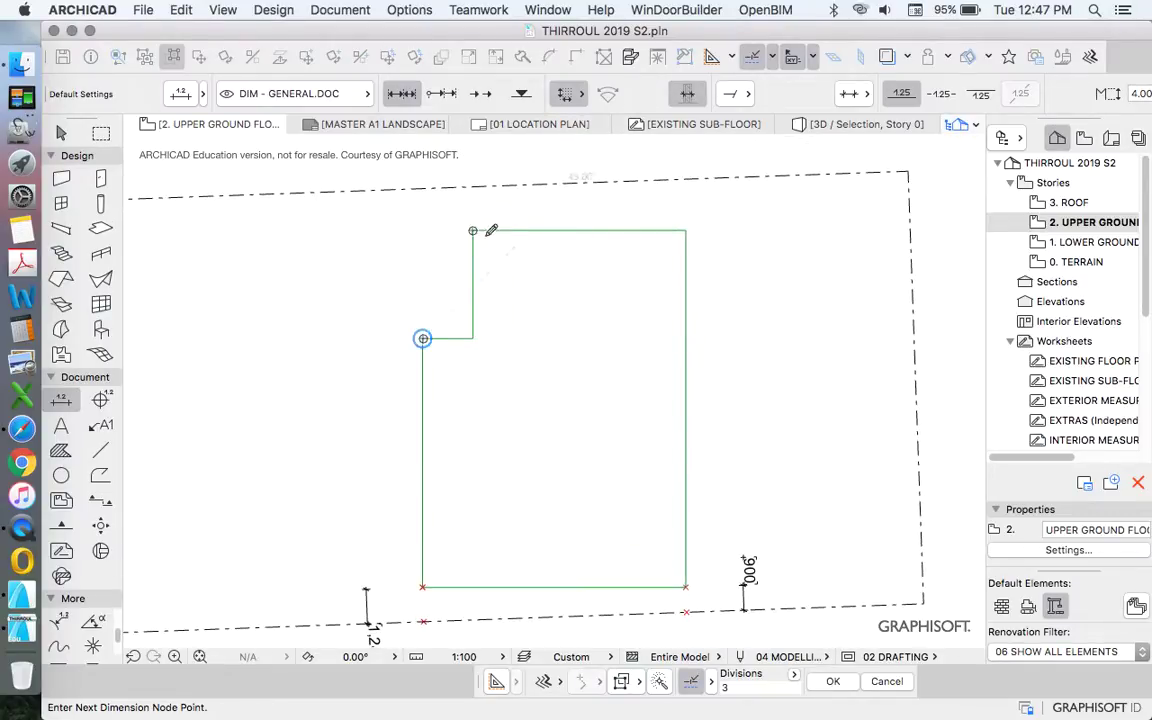
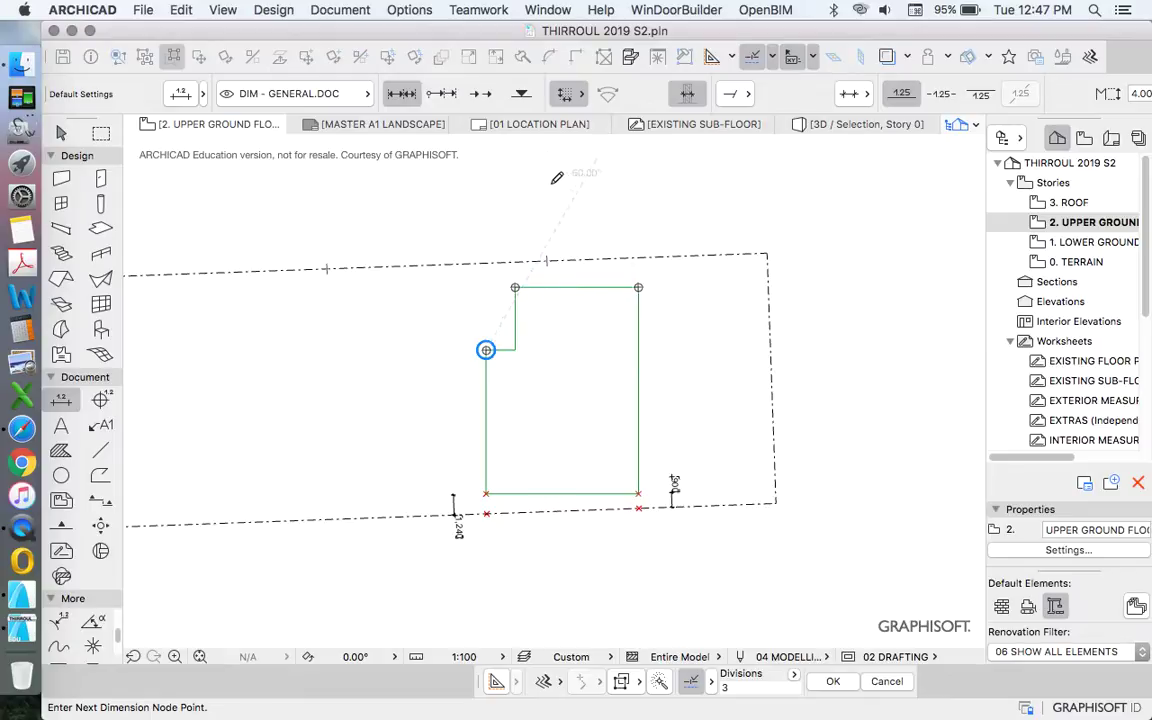
double_click(555, 178)
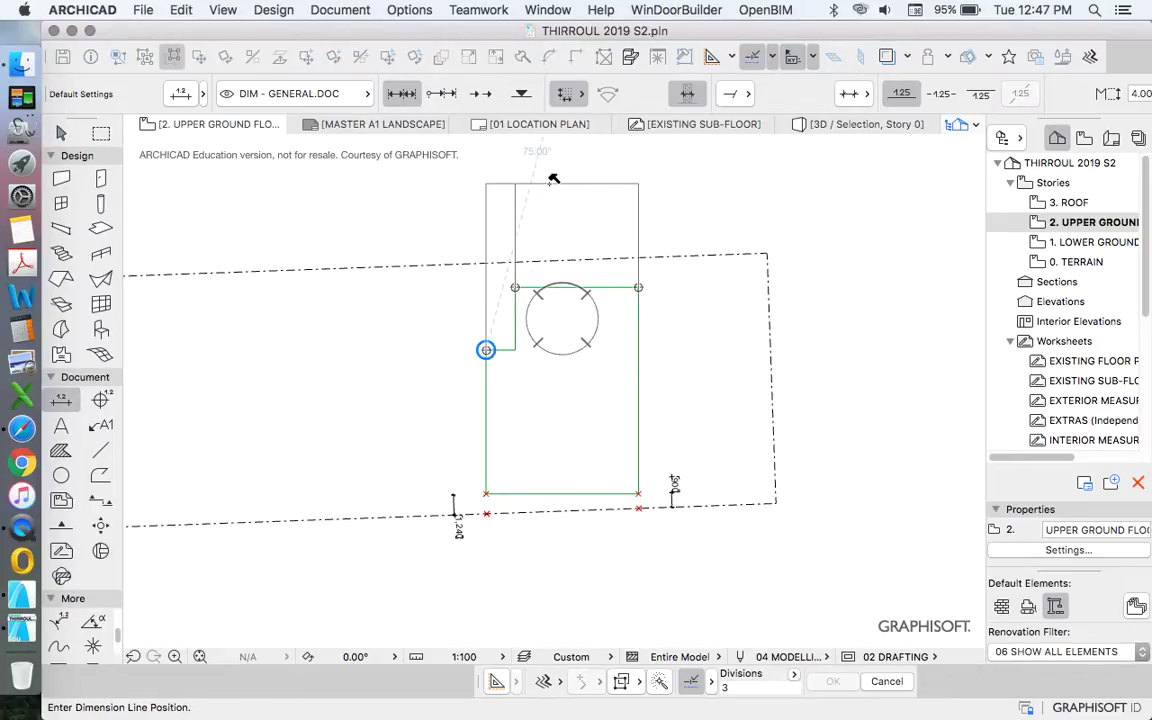
Place the chain as a horizontal dimension line well above the house outline, outside the upper site boundary
scroll(571, 306, down, 5)
scroll(578, 268, up, 3)
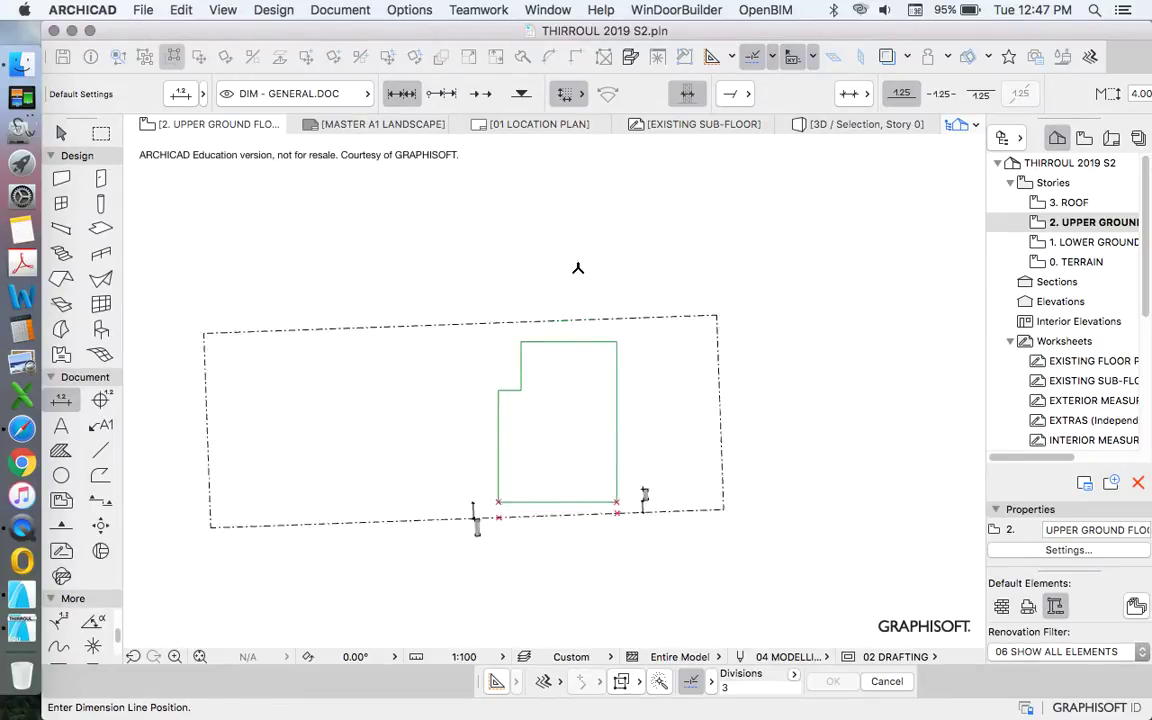
scroll(578, 268, up, 1)
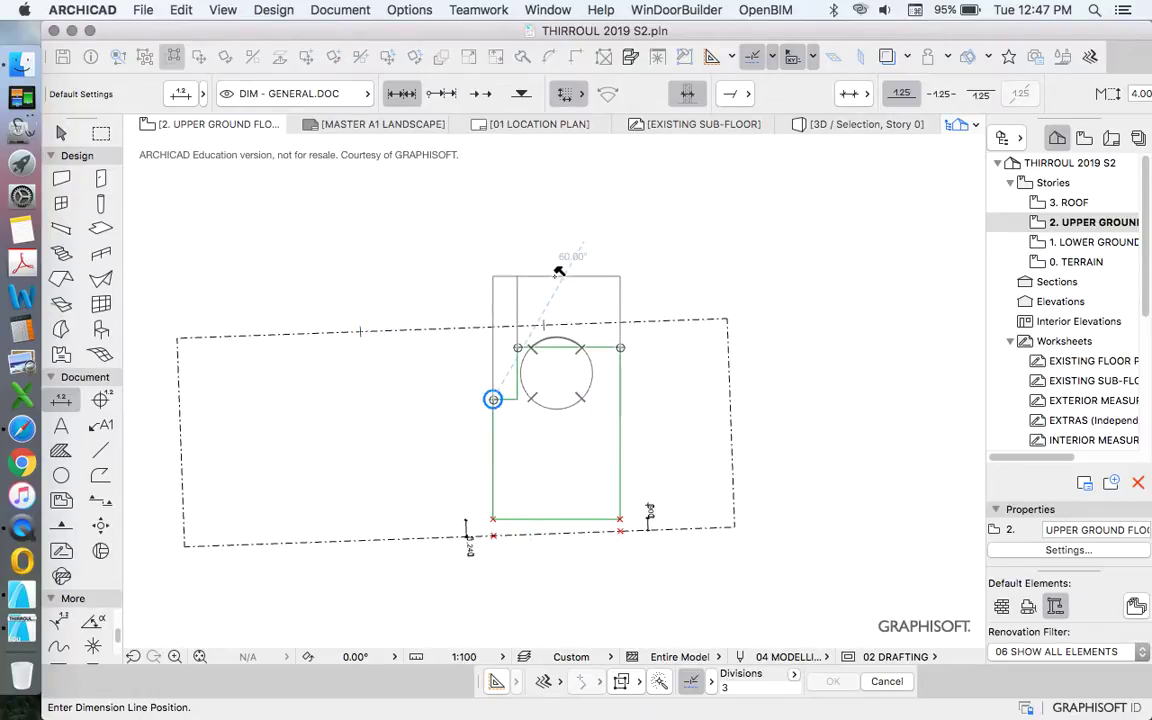
scroll(558, 230, down, 3)
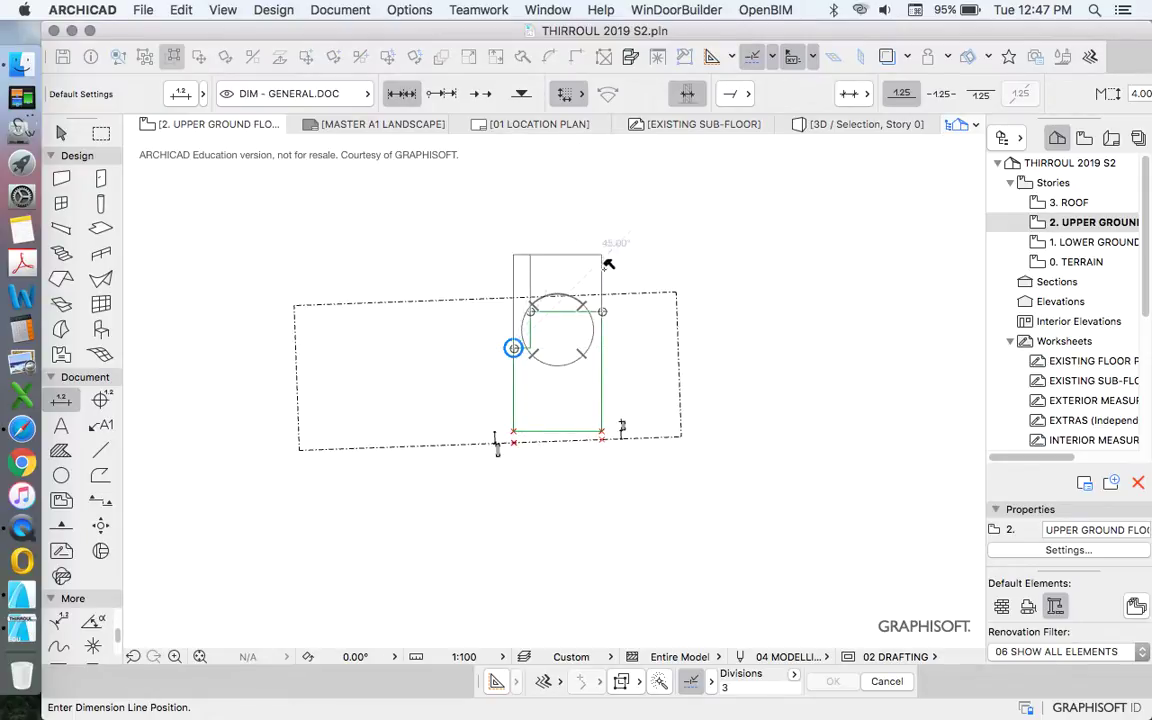
scroll(604, 265, up, 3)
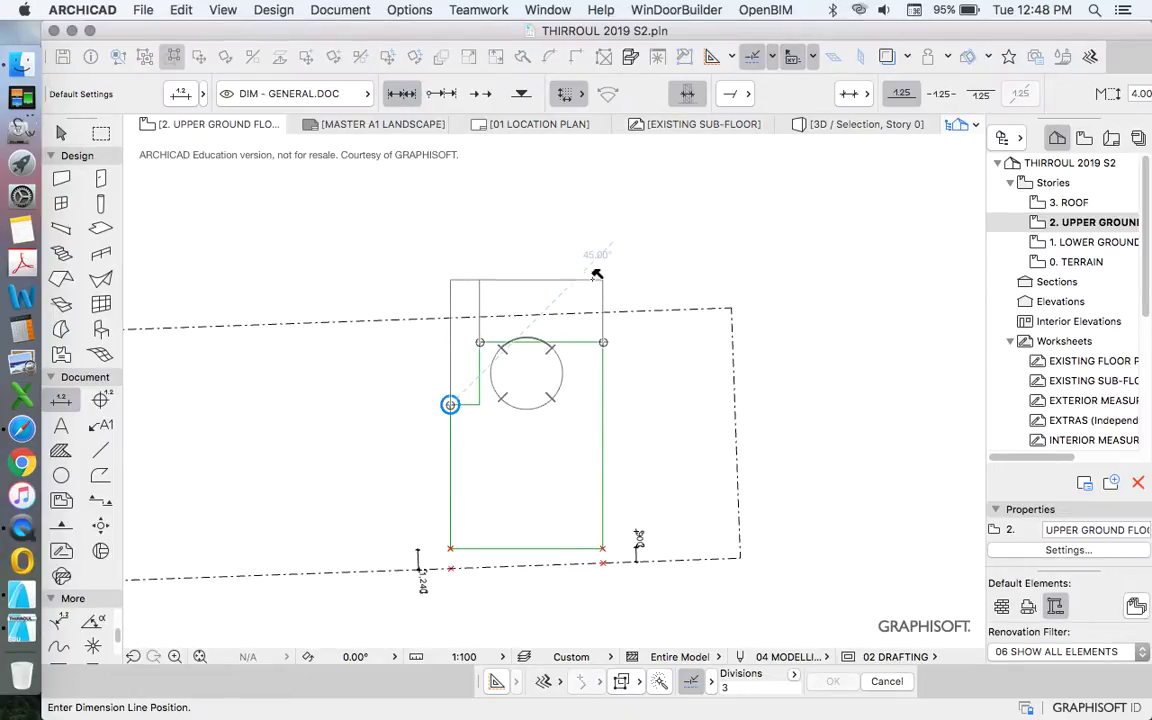
scroll(598, 269, up, 2)
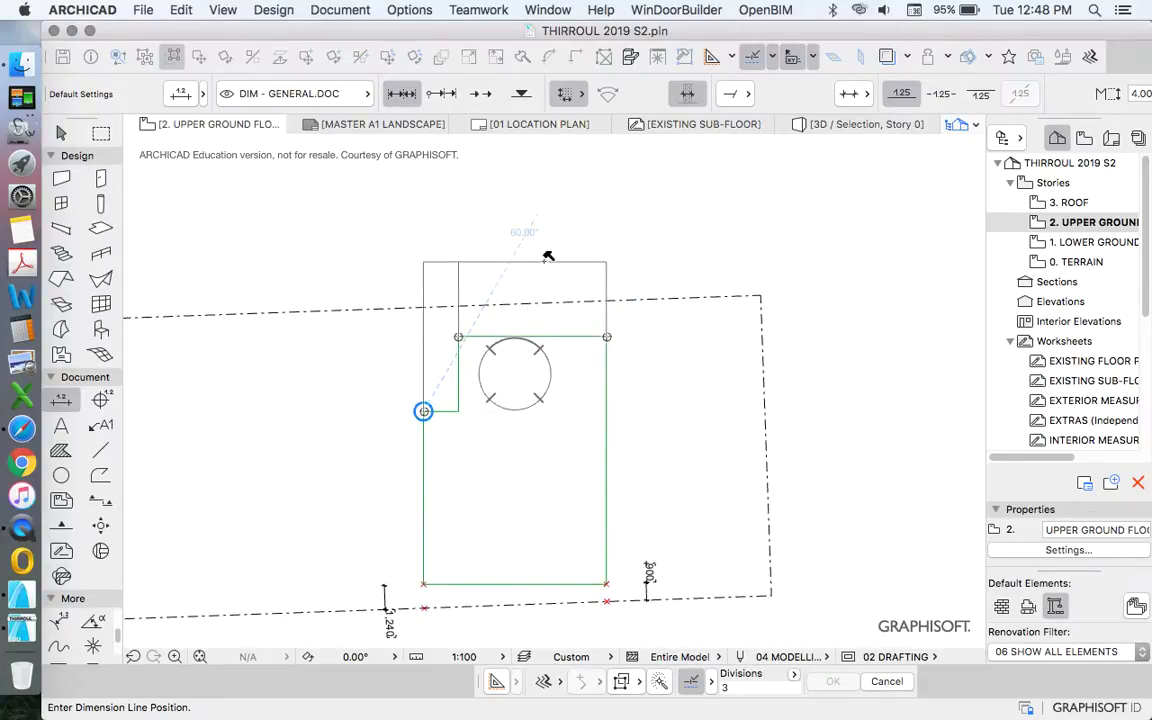
scroll(528, 270, down, 3)
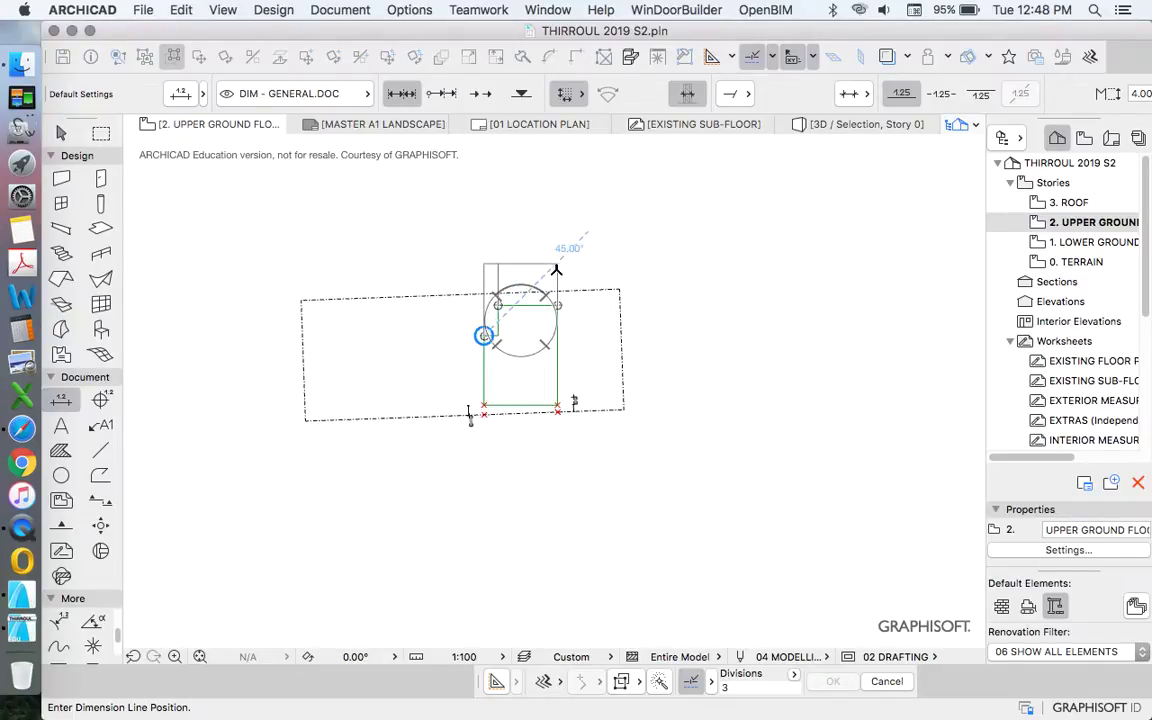
scroll(562, 272, up, 3)
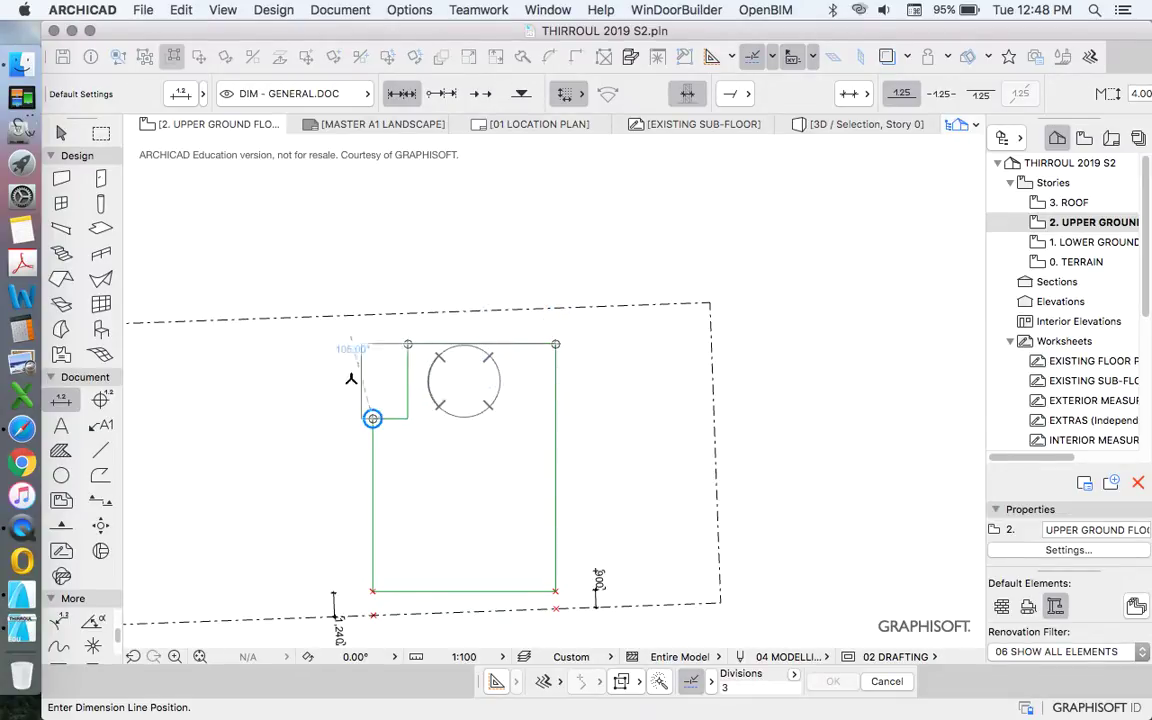
scroll(535, 467, down, 3)
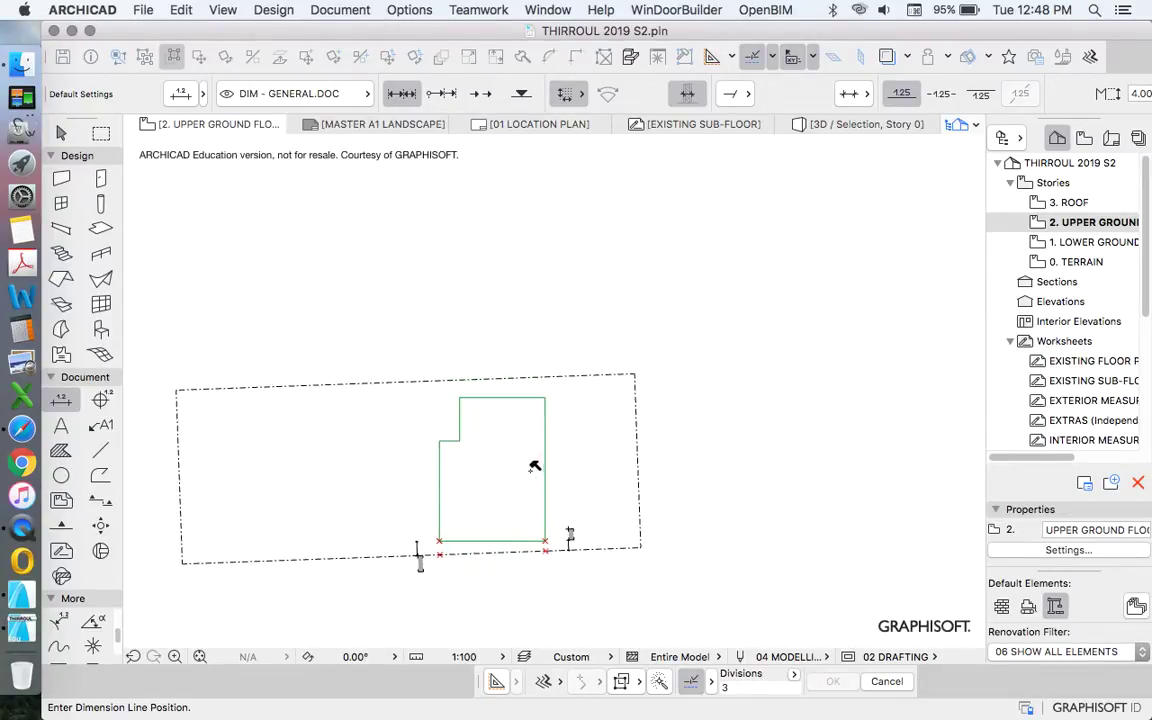
click(524, 226)
scroll(489, 255, up, 3)
scroll(489, 255, down, 3)
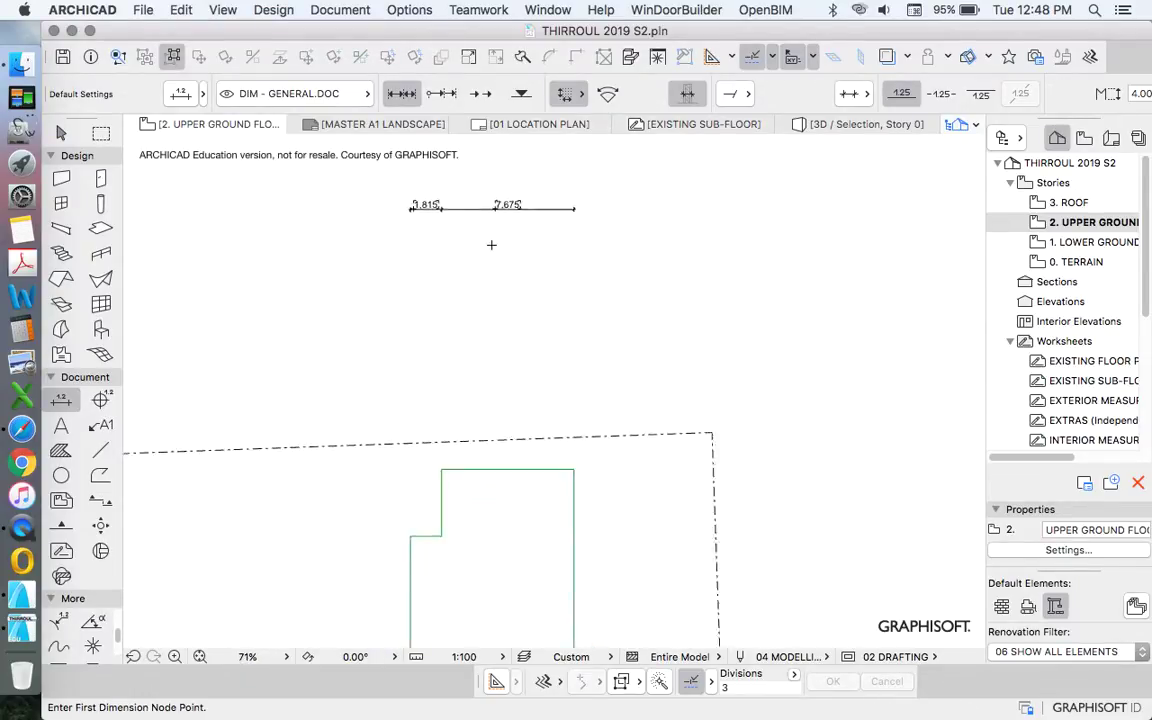
Move the horizontal dimension string down towards the house outline, just above the upper site boundary
key(w)
drag(478, 213, 758, 408)
click(761, 428)
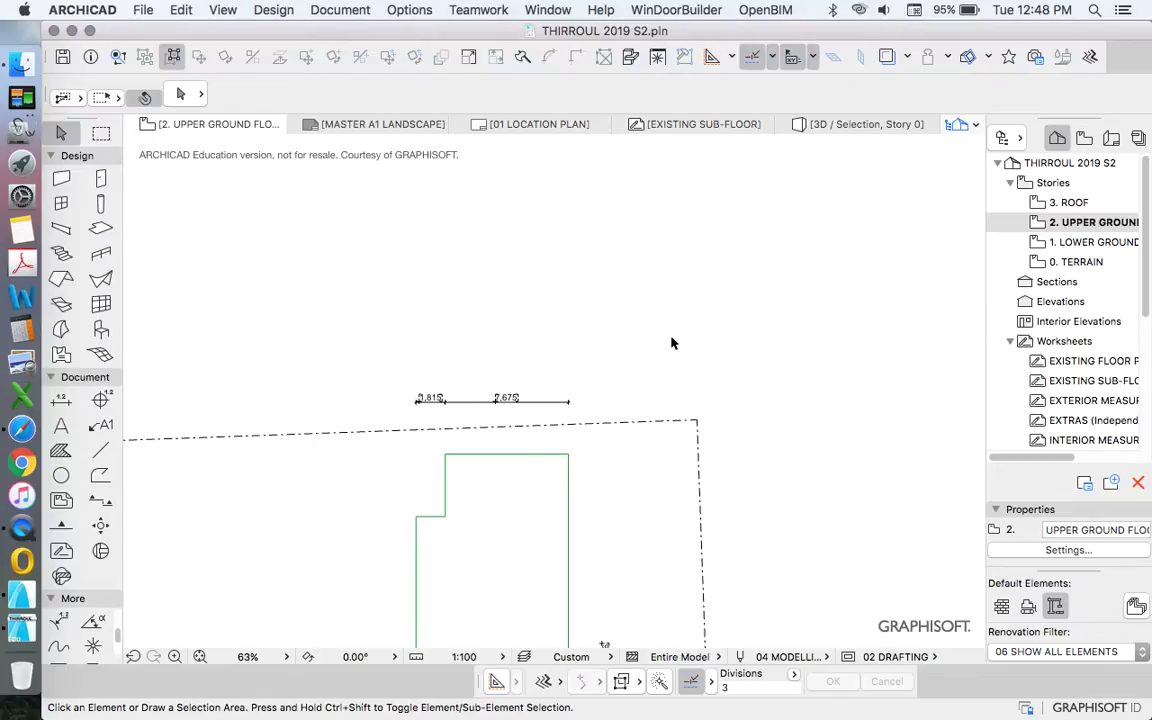
scroll(488, 470, down, 3)
scroll(506, 337, up, 8)
drag(541, 234, 543, 259)
key(Escape)
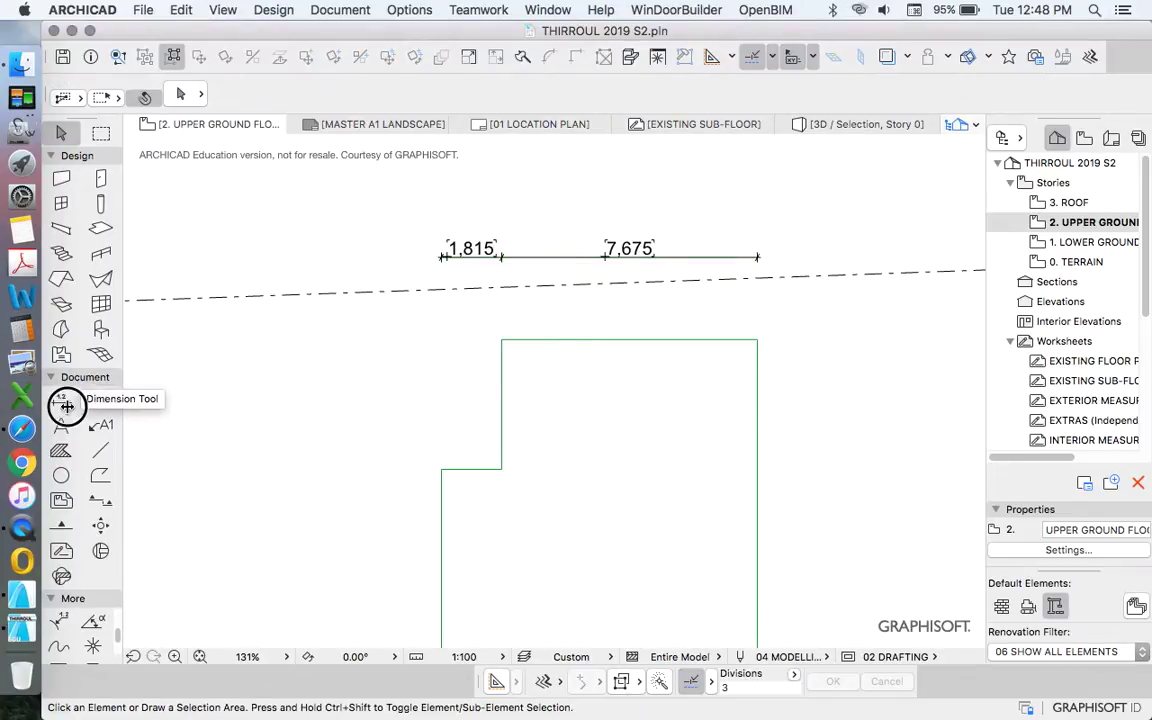
Dimension the house outline's left side vertically through its upper-left, notch and lower-left corners, with the dimension line left of the house
click(61, 400)
scroll(485, 175, down, 4)
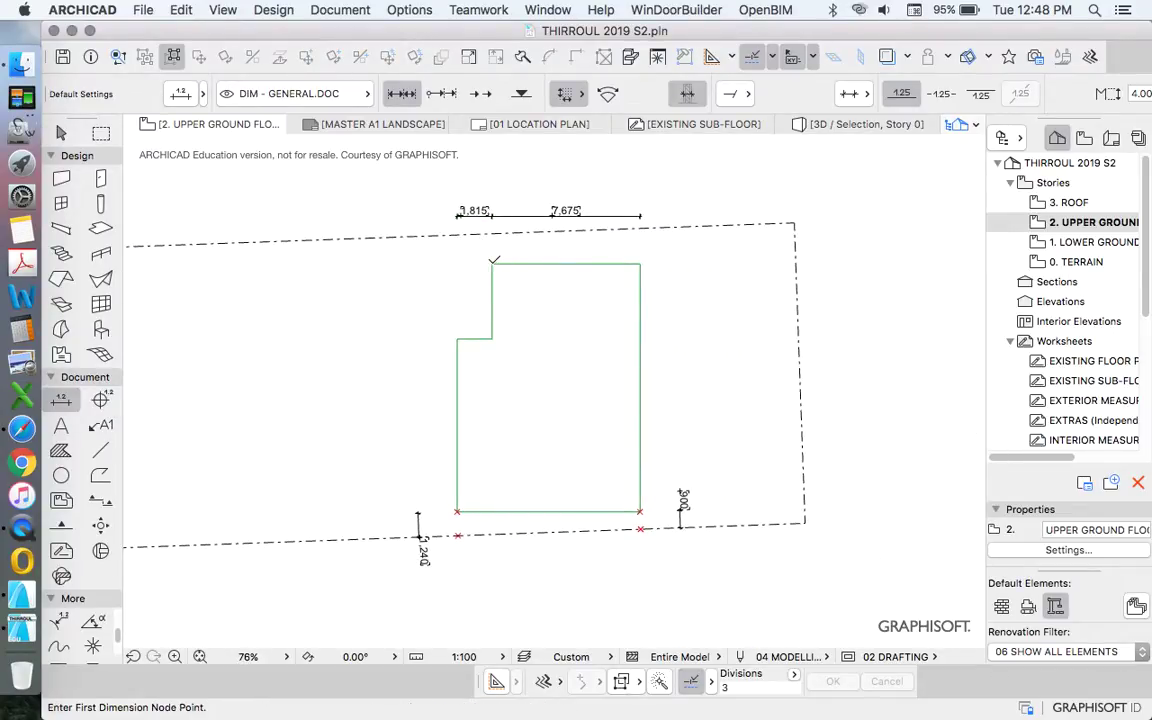
click(492, 264)
click(458, 339)
click(458, 512)
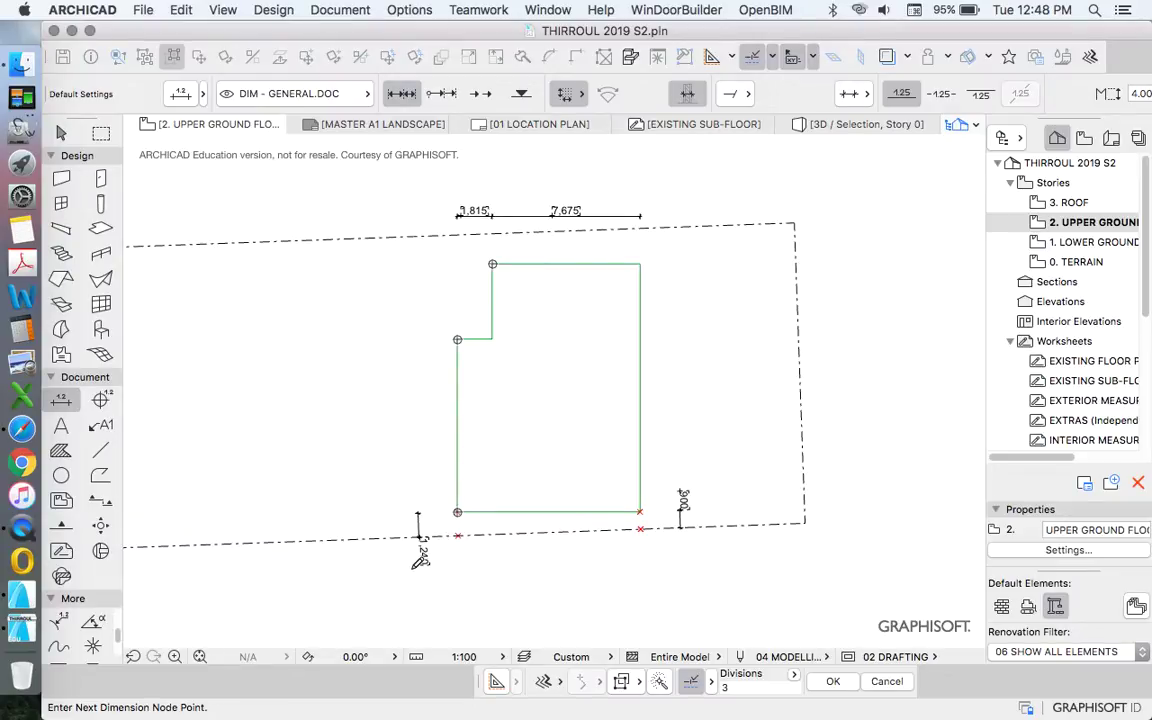
double_click(353, 375)
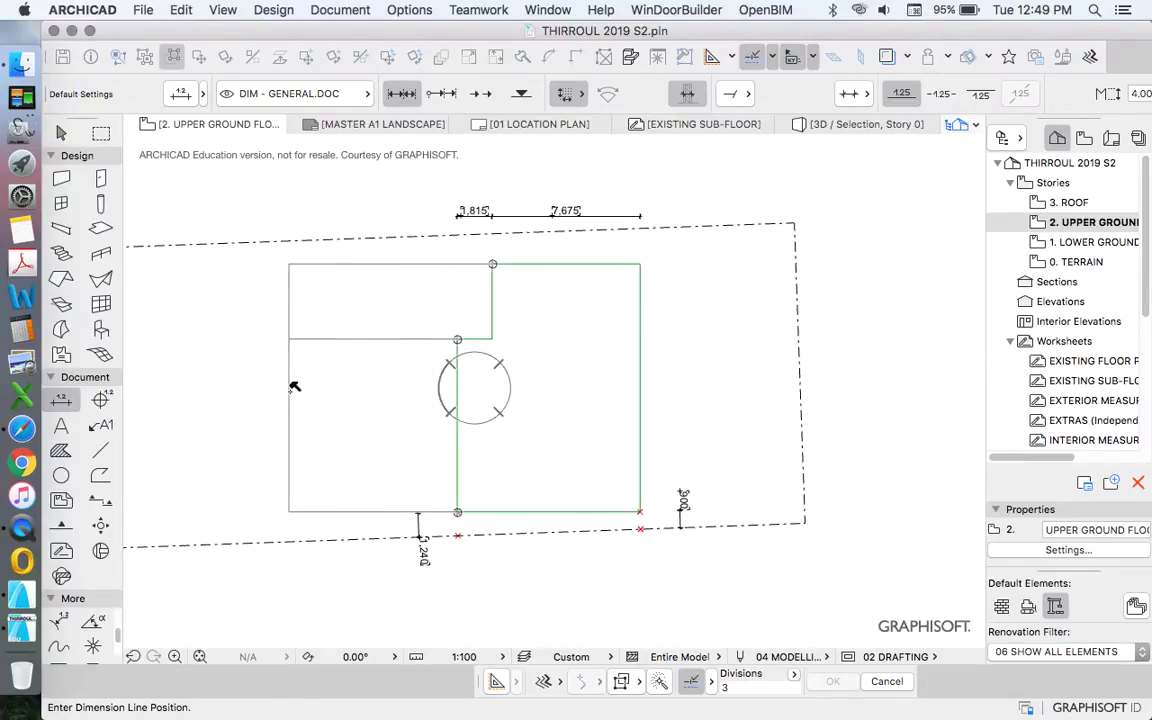
click(294, 387)
key(Escape)
Move the vertical and horizontal dimension strings close to the house outline, with the horizontal one inside the site boundary
click(291, 386)
drag(289, 384, 437, 391)
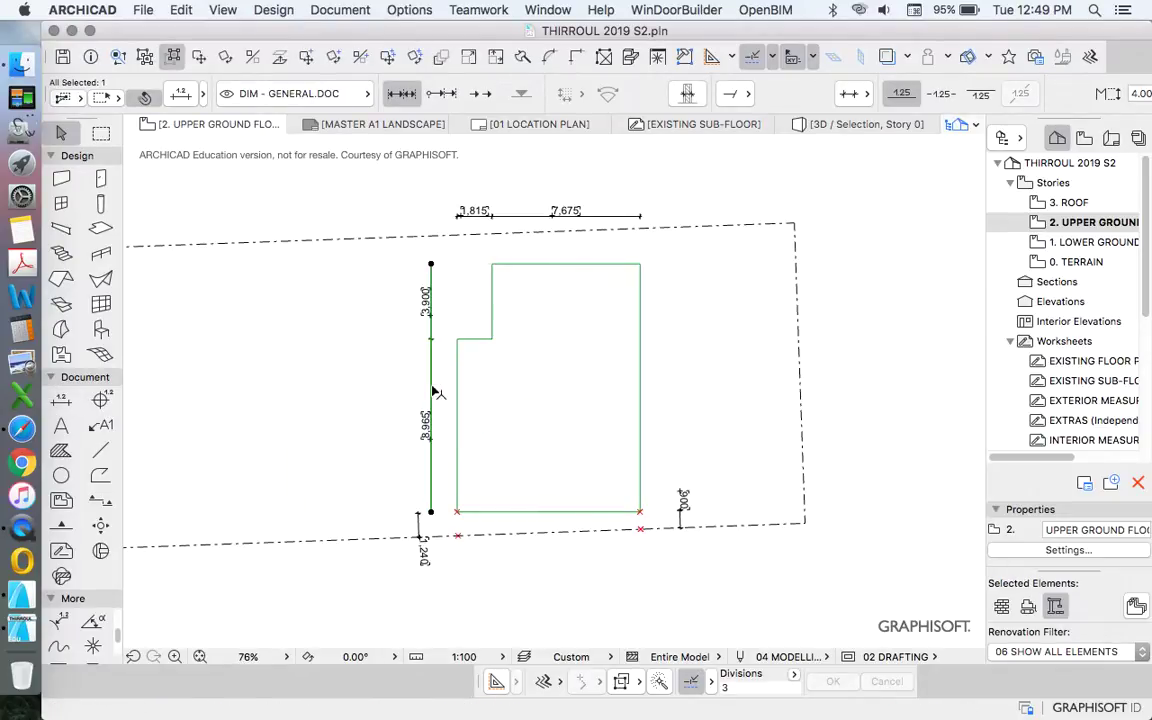
click(563, 360)
drag(536, 218, 532, 253)
click(668, 245)
drag(430, 368, 444, 368)
click(508, 203)
Dimension the house outline's right side vertically between its lower-right and upper-right corners, with the dimension line right of the house
scroll(515, 250, down, 3)
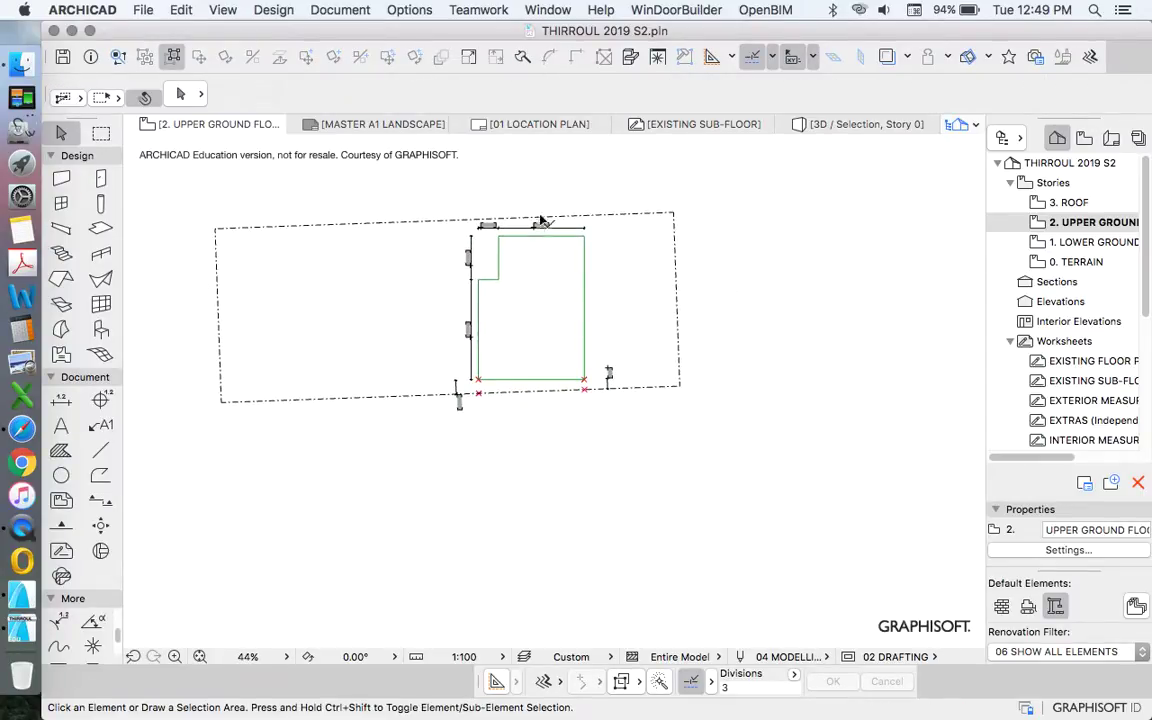
scroll(530, 225, up, 5)
click(61, 404)
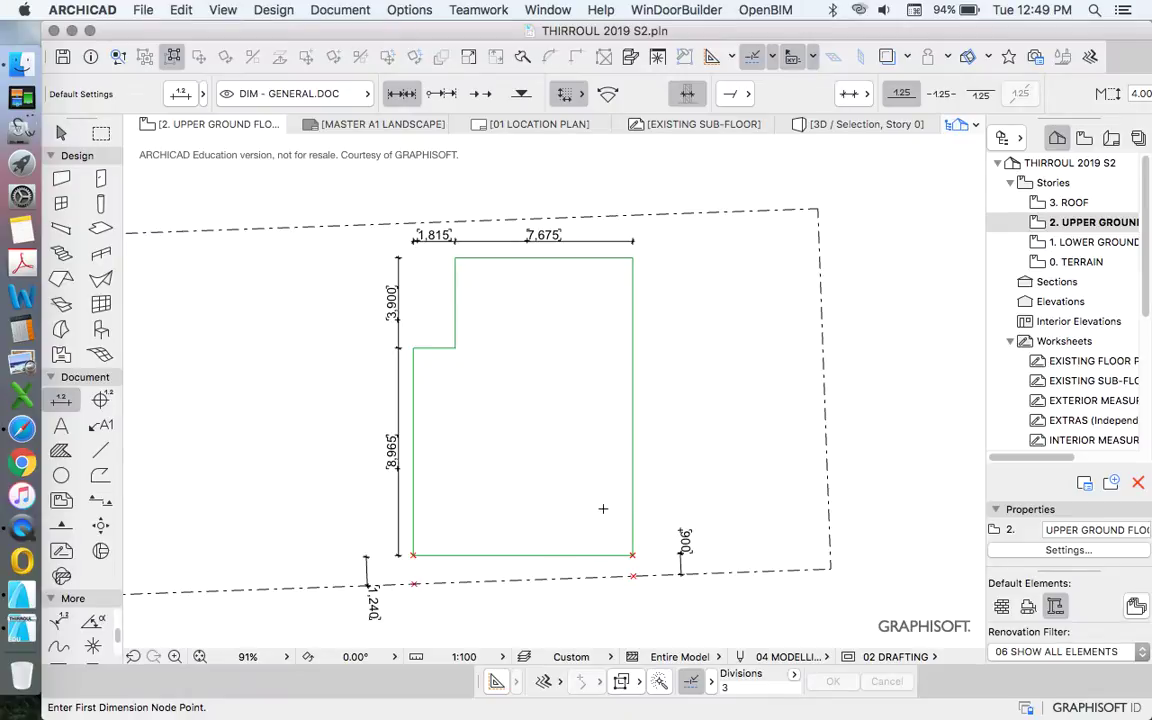
click(633, 554)
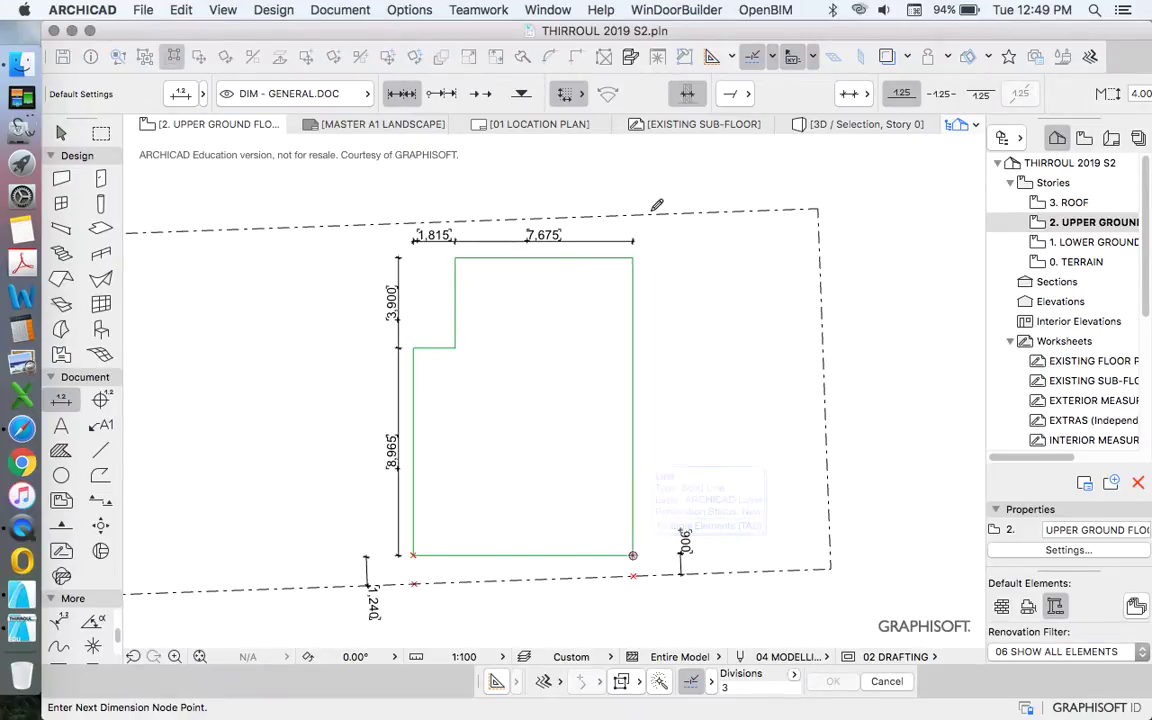
click(633, 258)
double_click(714, 318)
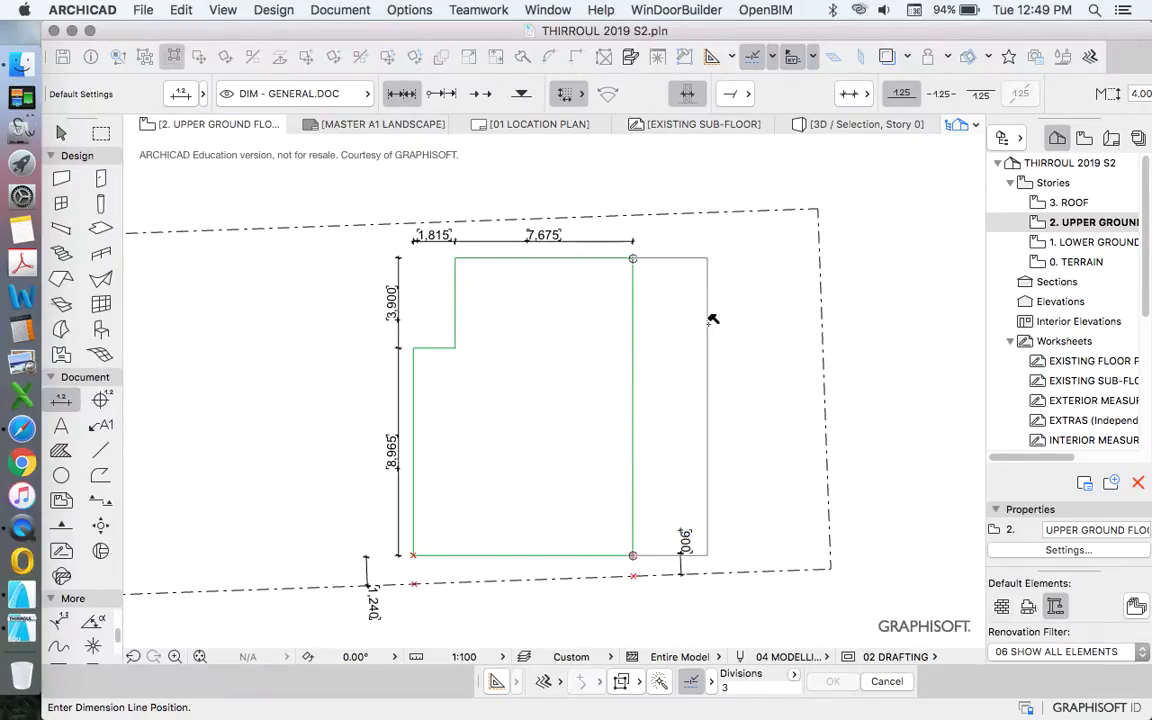
click(735, 334)
key(Escape)
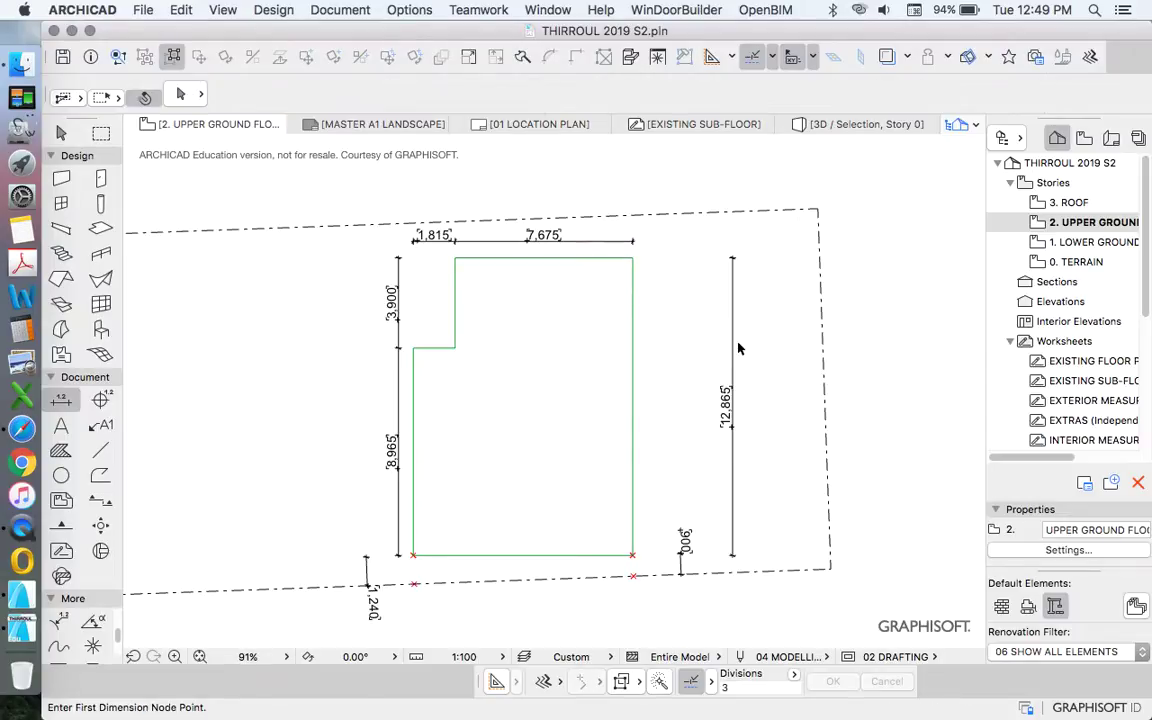
Move the right-hand vertical dimension string close to the right side of the house outline
click(738, 342)
click(729, 321)
drag(729, 321, 661, 329)
key(Escape)
scroll(729, 285, down, 3)
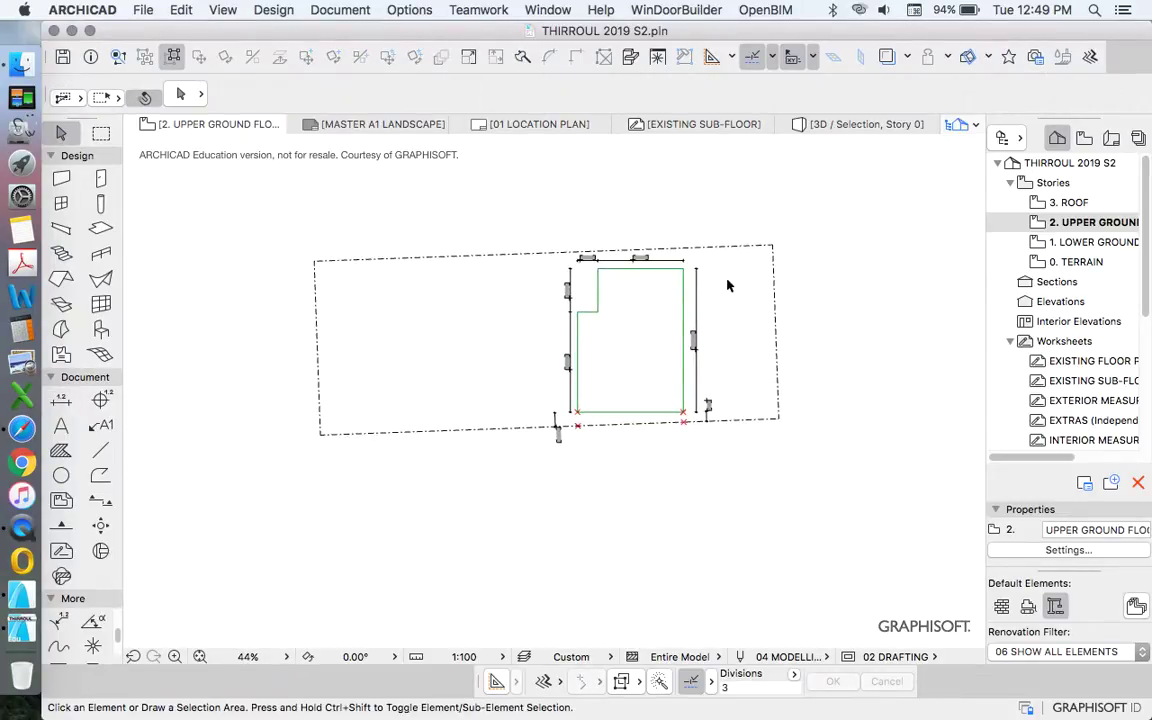
Start dimensioning the house outline's lower edge from its lower-left corner towards its lower-right corner
scroll(720, 310, up, 4)
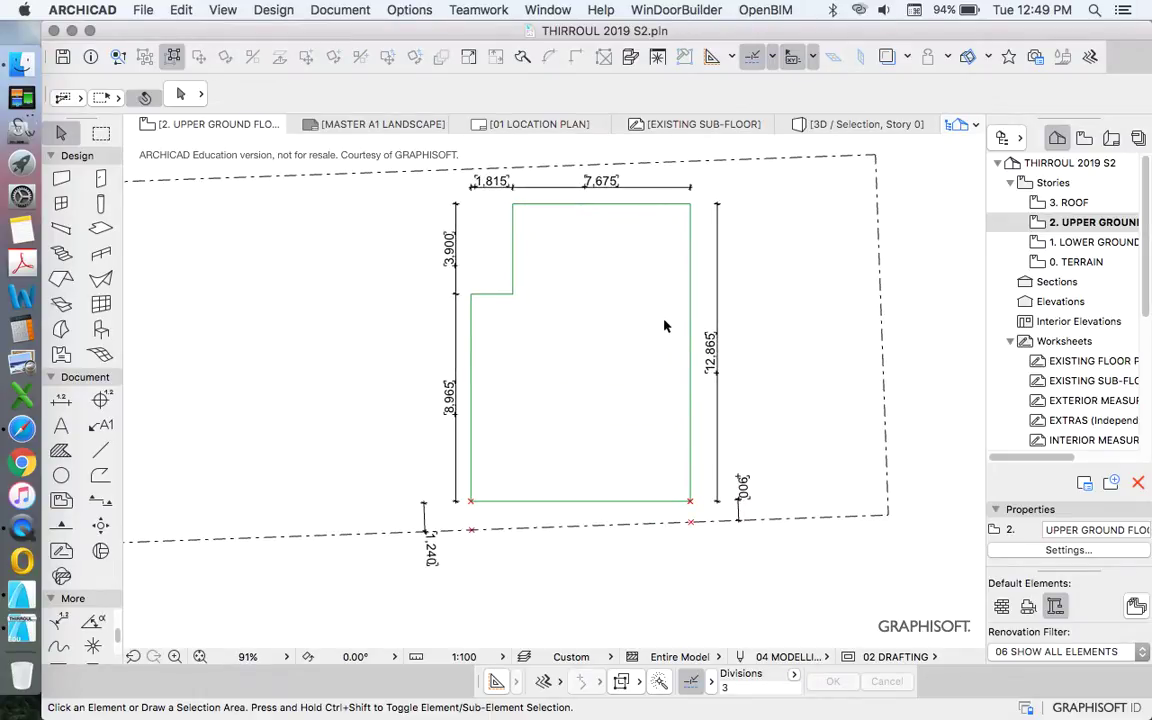
scroll(474, 266, down, 2)
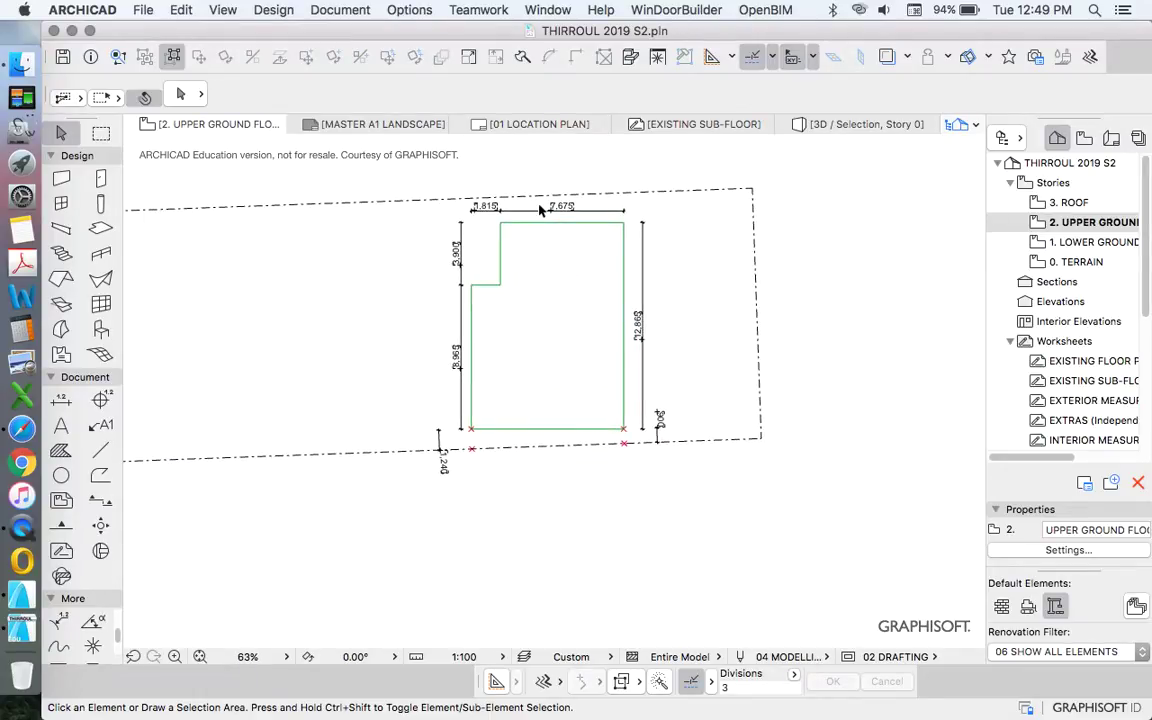
click(61, 399)
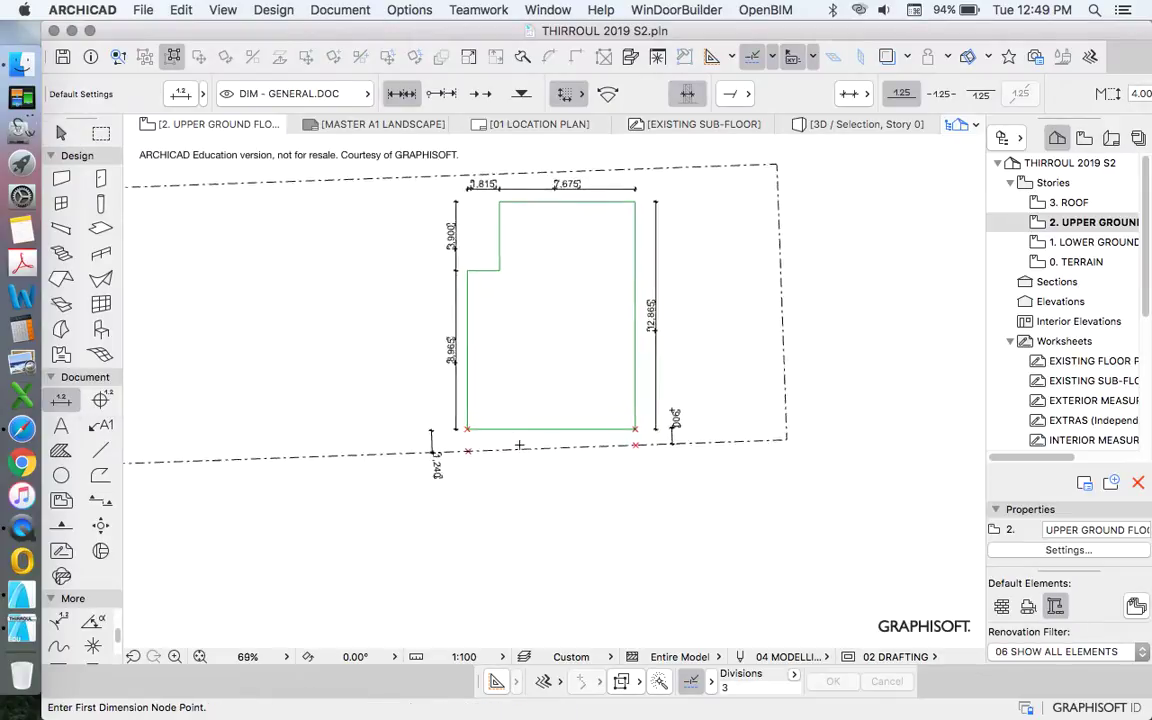
scroll(513, 434, up, 3)
click(407, 422)
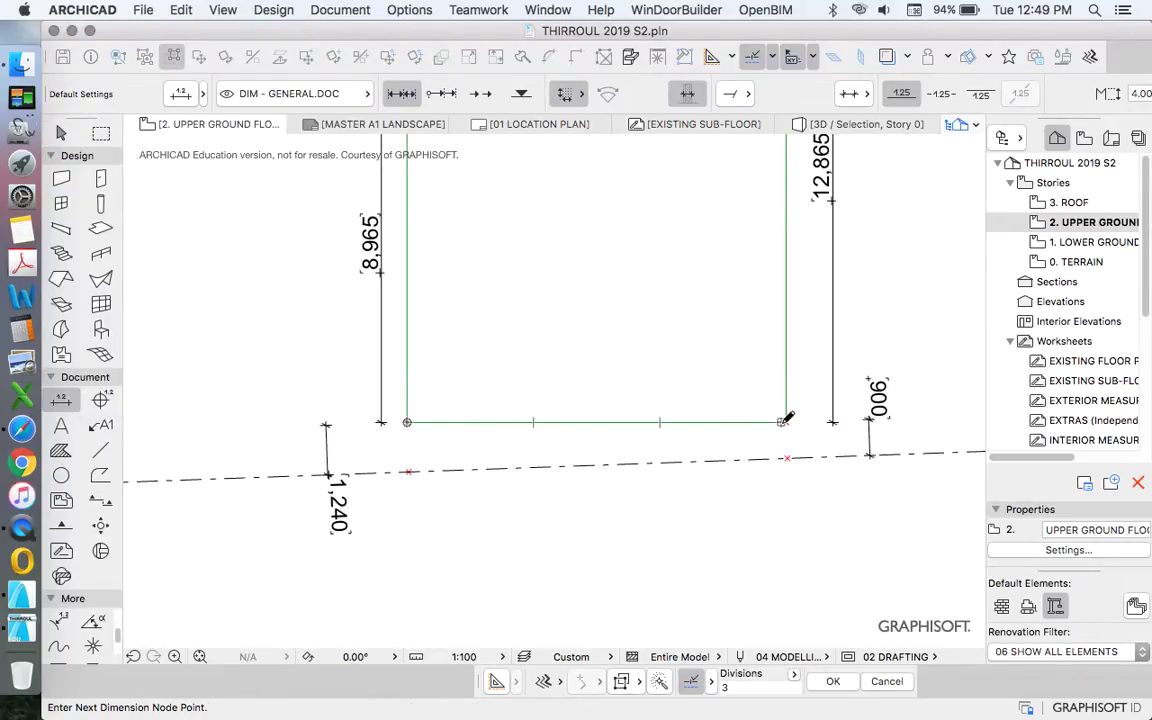
scroll(787, 420, down, 3)
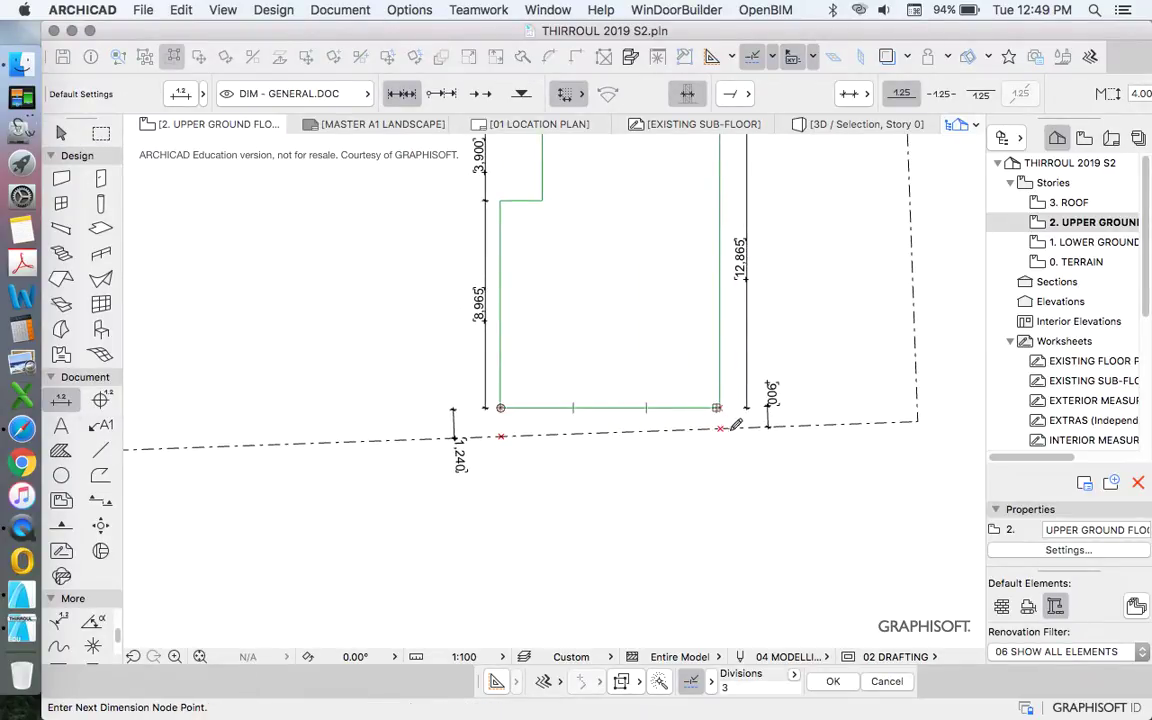
Check how accurately the second dimension node sits on the house outline's lower-right corner
scroll(733, 425, up, 5)
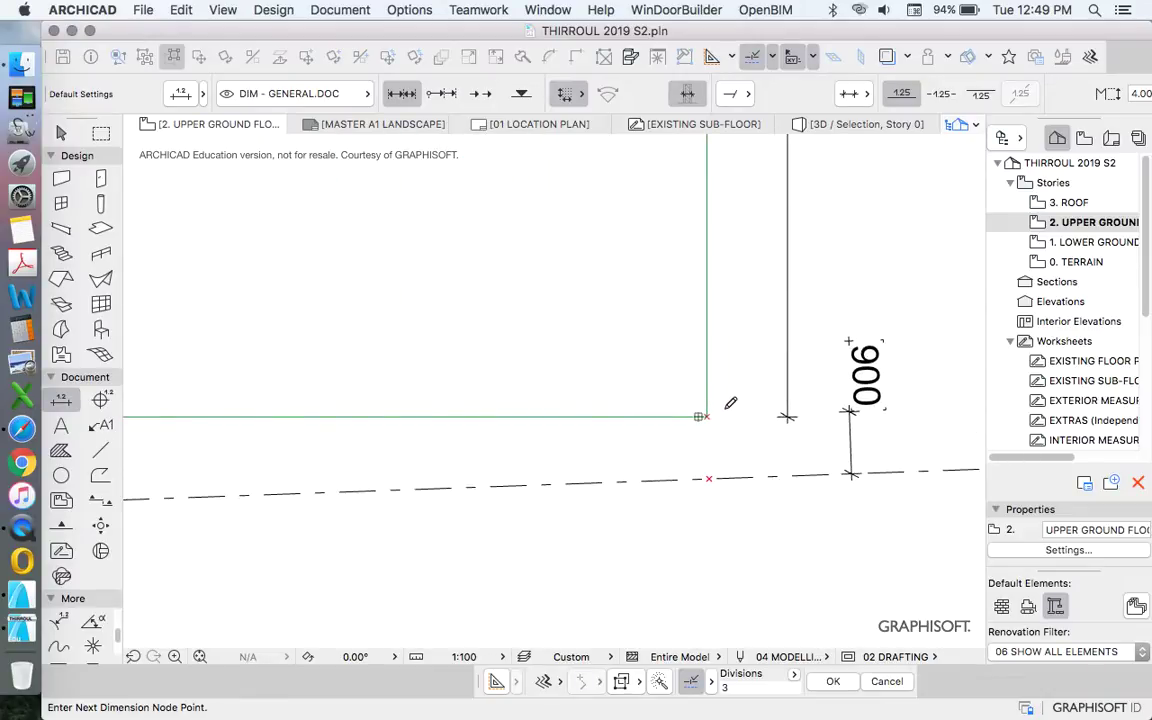
scroll(722, 405, up, 5)
scroll(714, 409, up, 3)
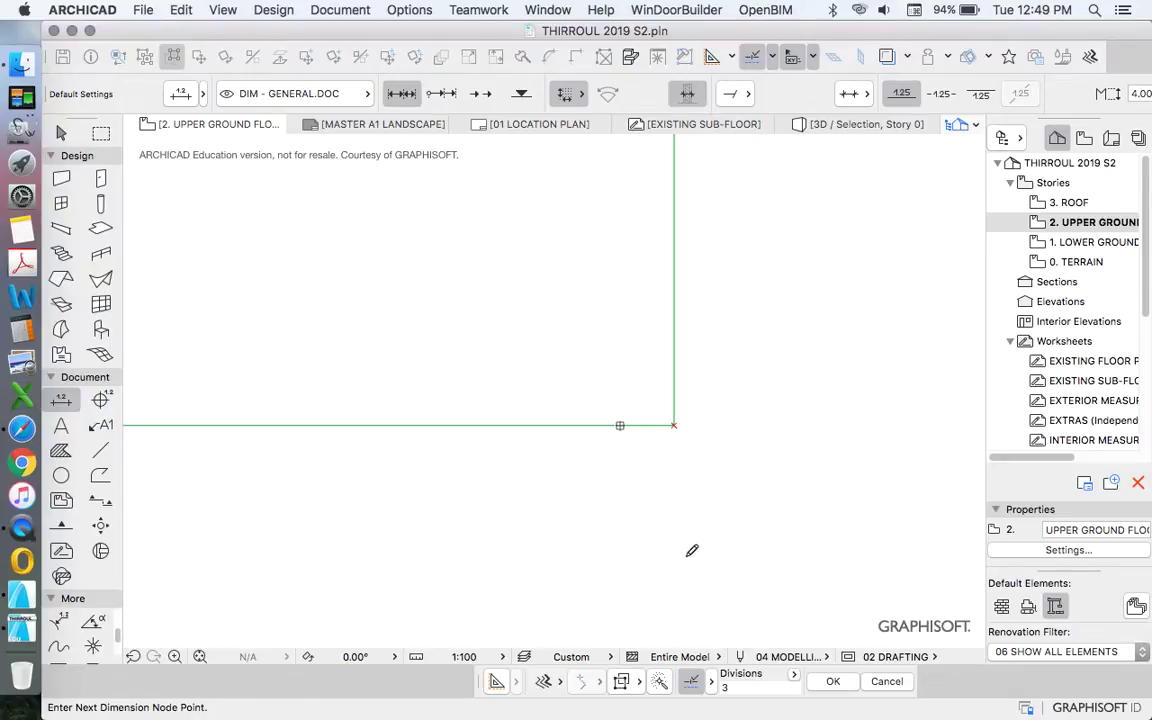
scroll(660, 370, down, 5)
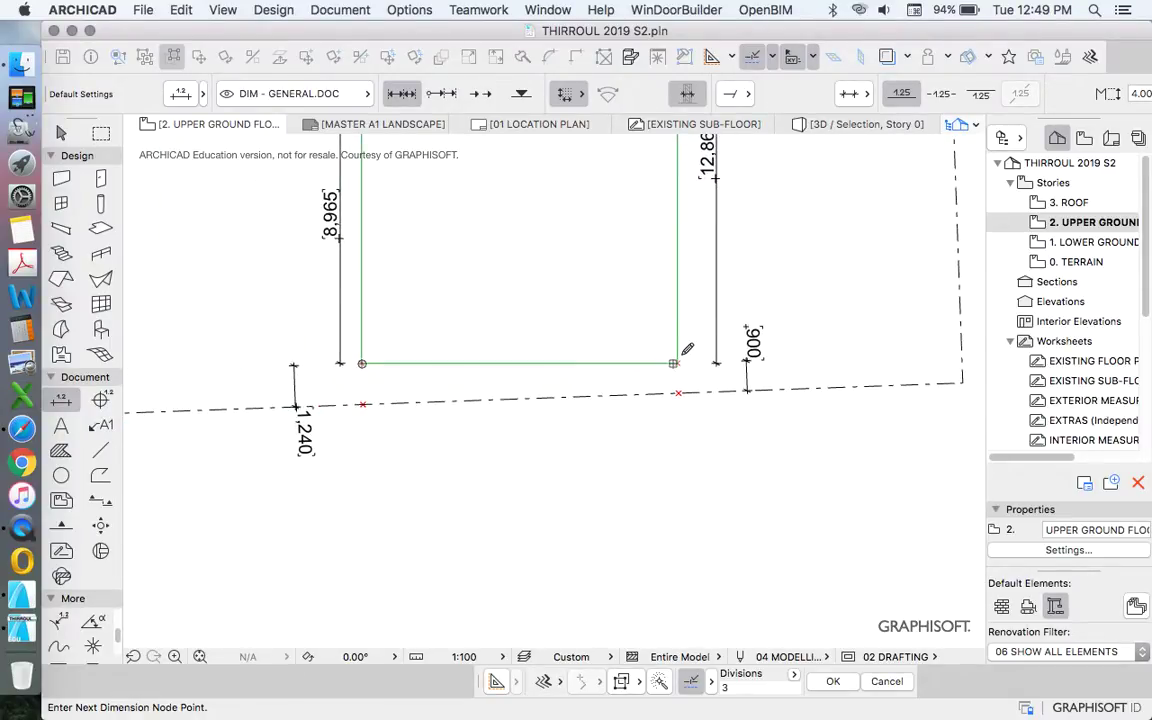
scroll(700, 450, down, 5)
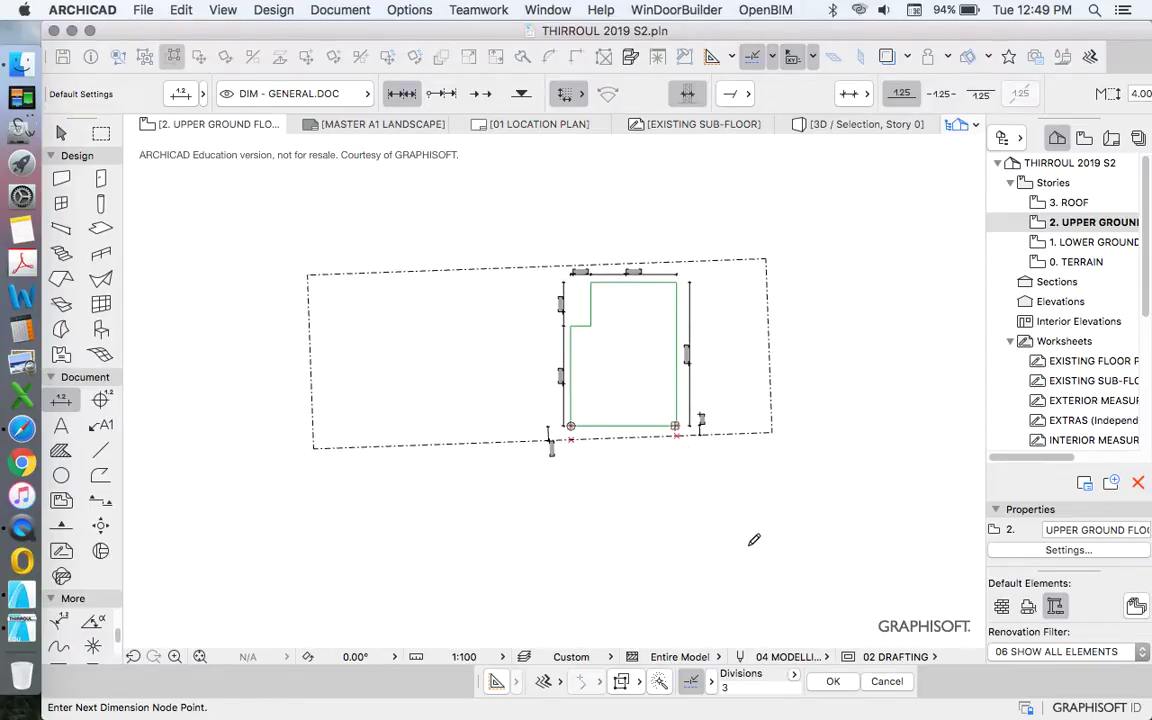
scroll(682, 428, up, 10)
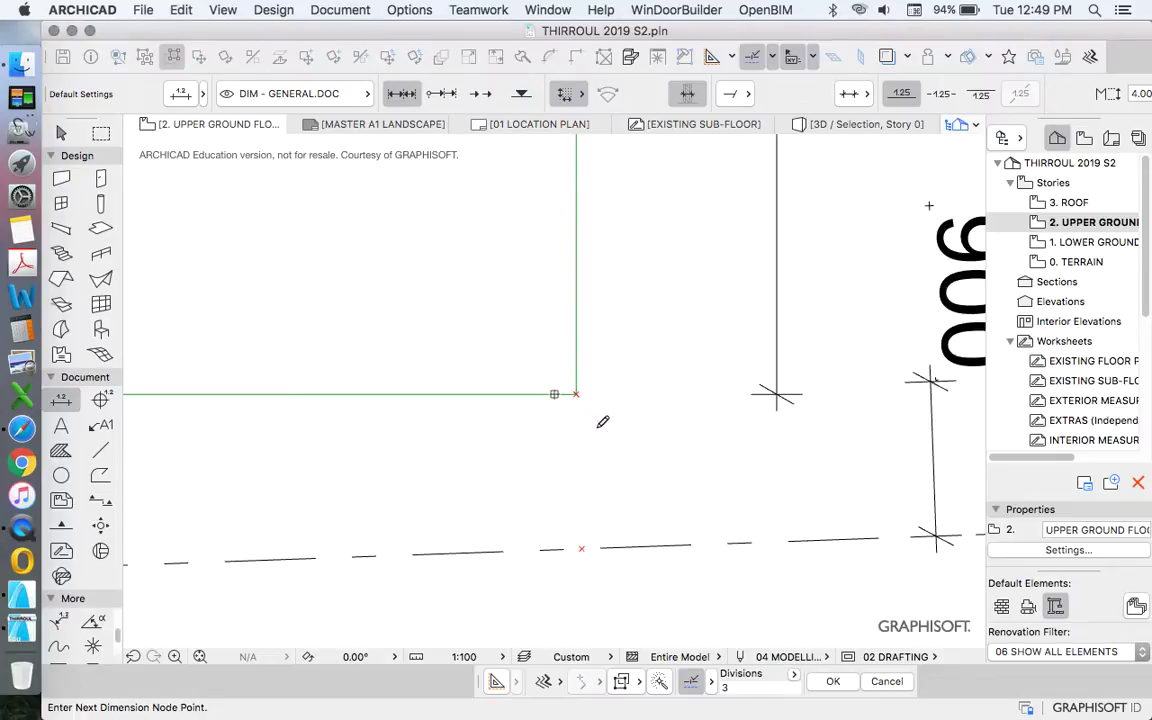
scroll(623, 421, down, 2)
scroll(620, 410, up, 2)
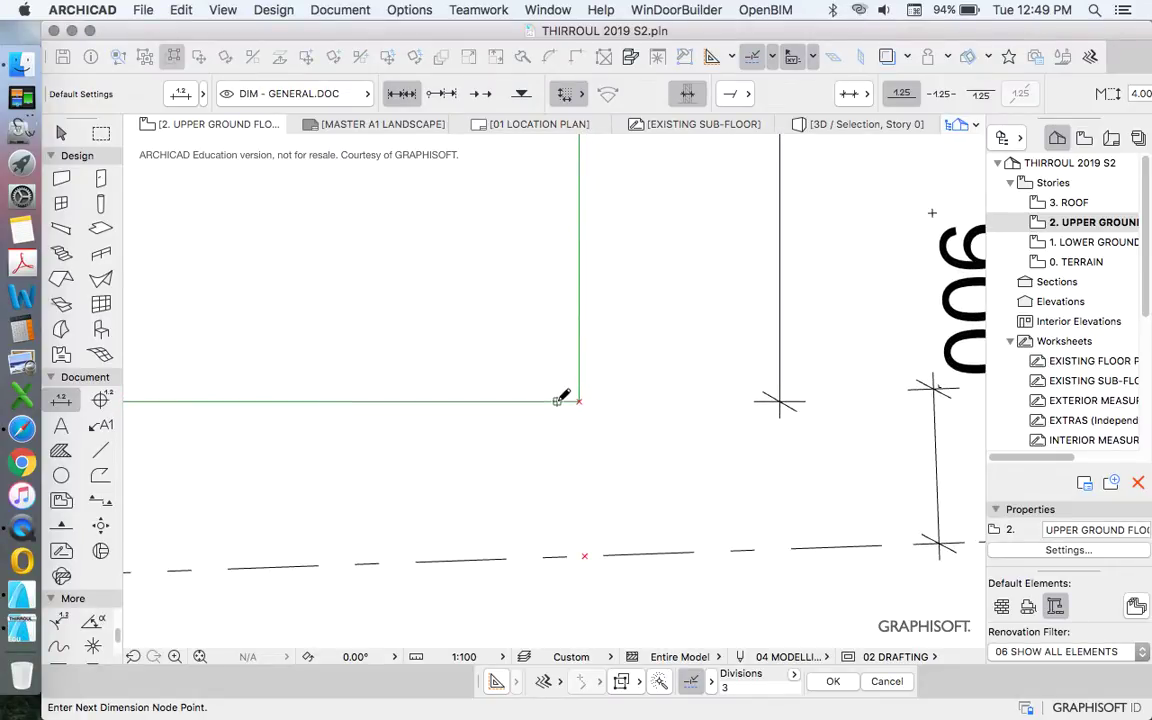
scroll(702, 404, down, 5)
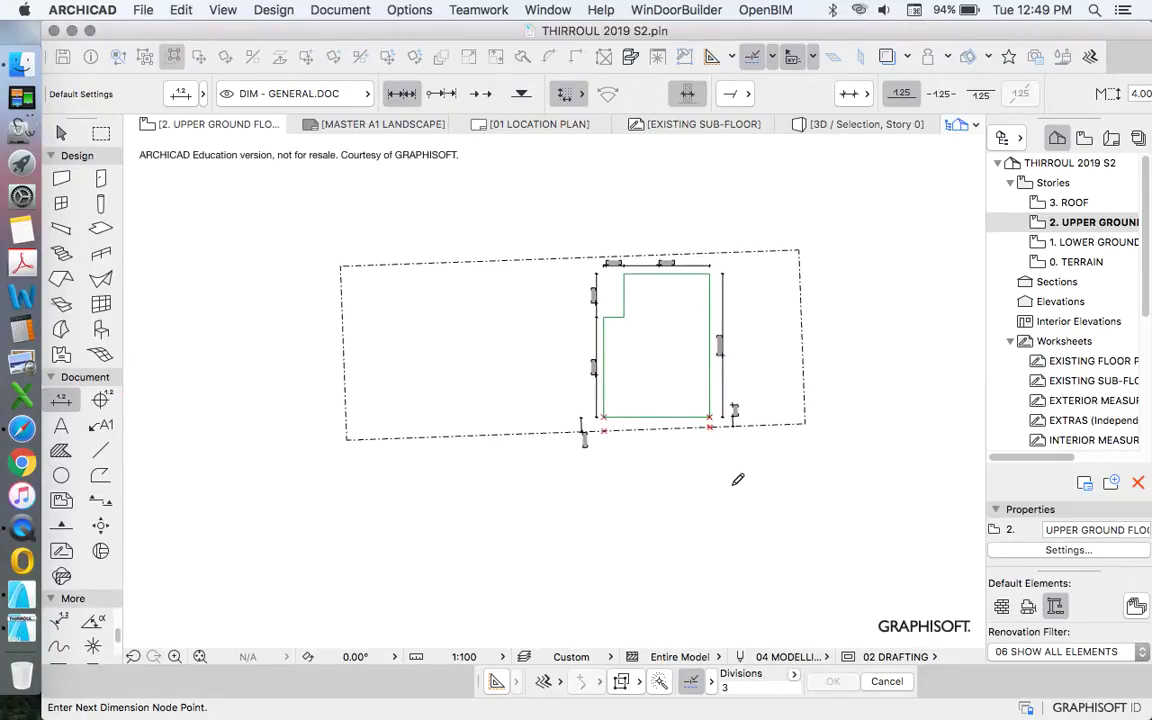
Try to place the second dimension node exactly on the house outline's lower-right corner
scroll(708, 440, up, 10)
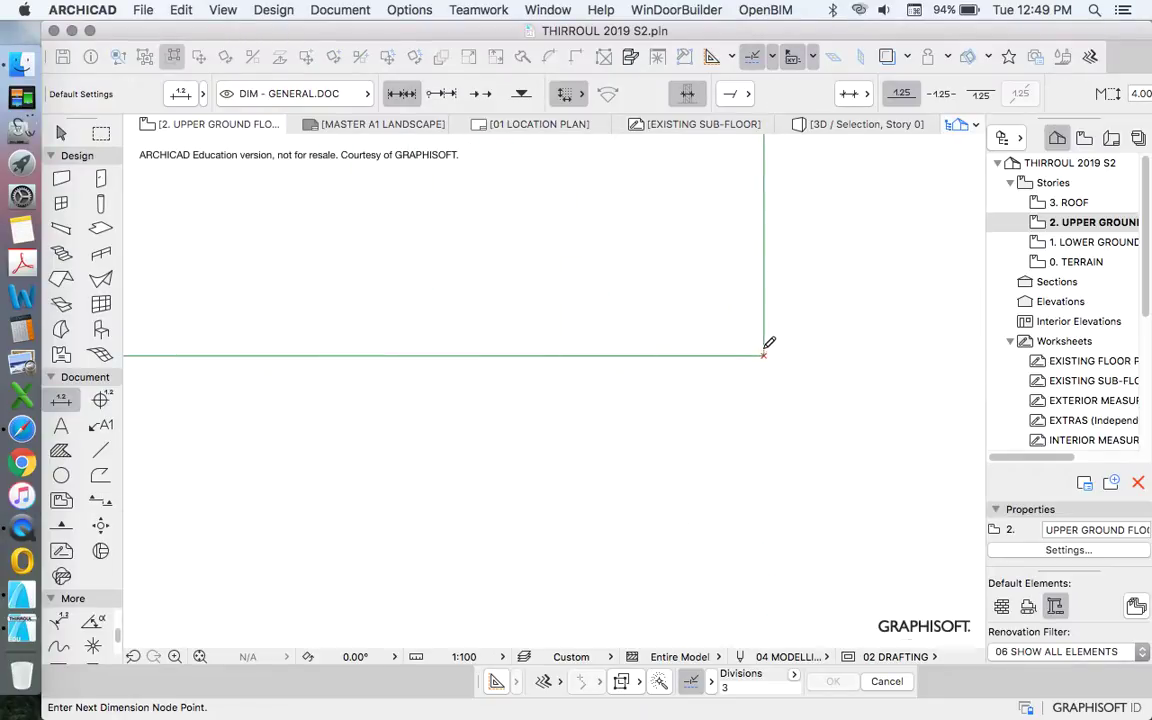
scroll(762, 350, up, 8)
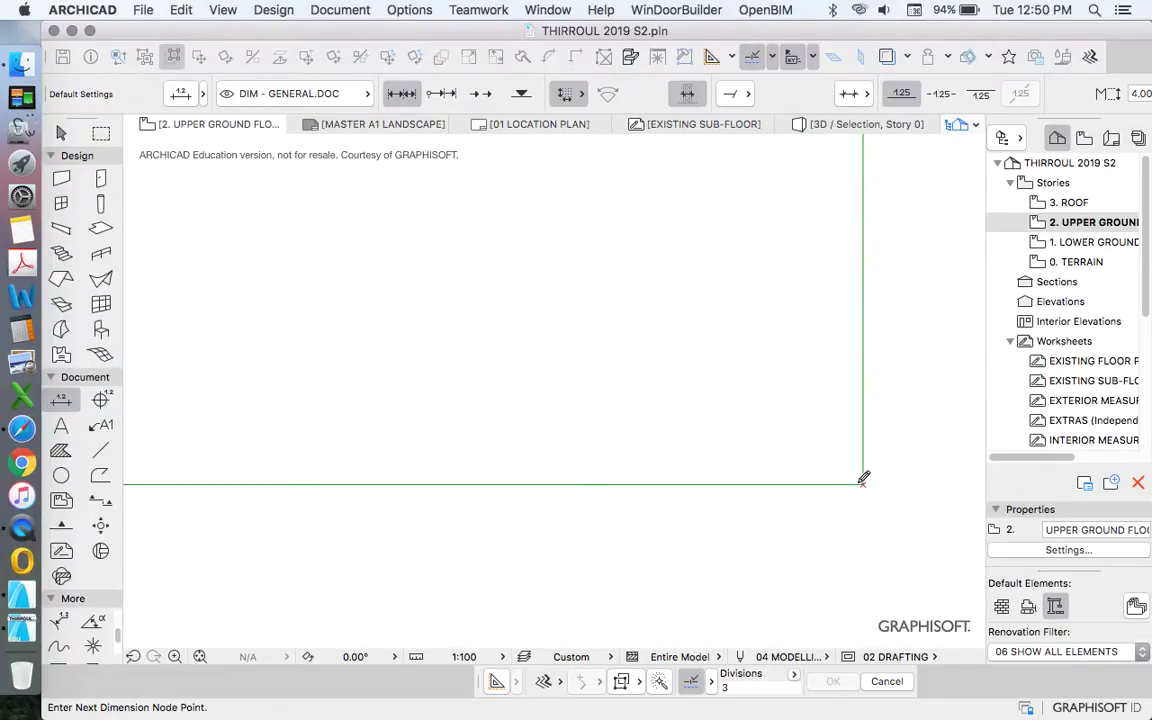
click(861, 483)
scroll(697, 406, down, 8)
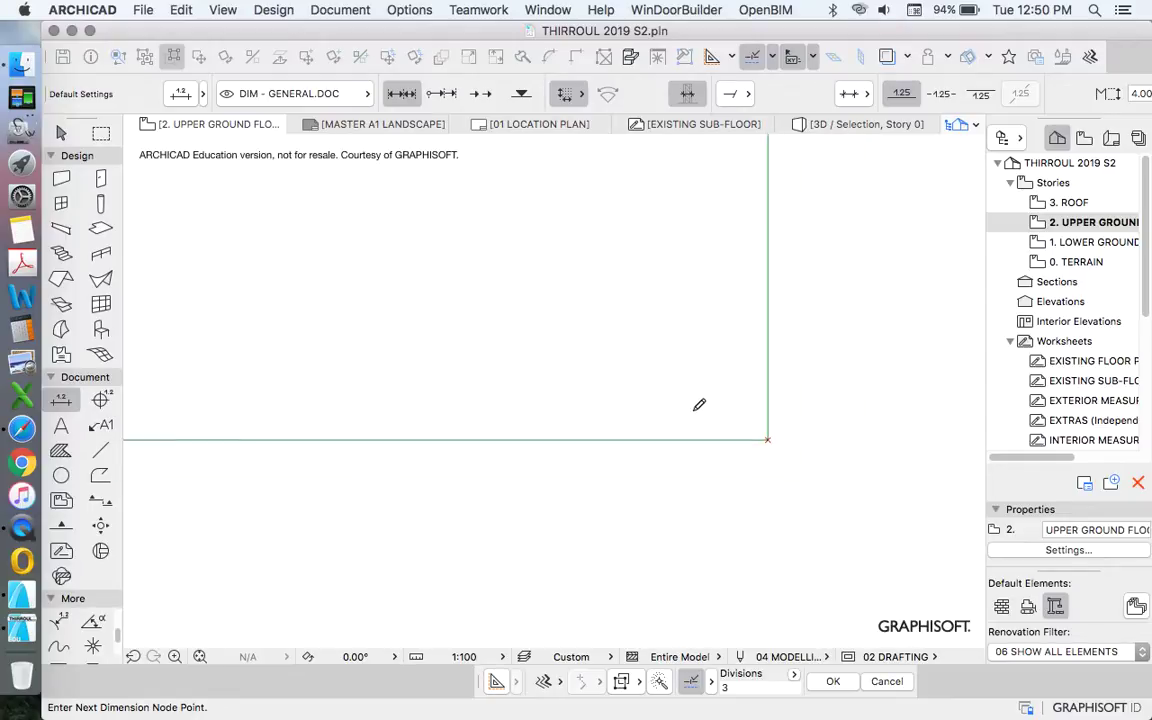
middle_drag(782, 432, 711, 344)
scroll(797, 386, down, 3)
scroll(706, 337, up, 4)
scroll(666, 306, down, 4)
middle_drag(680, 314, 673, 342)
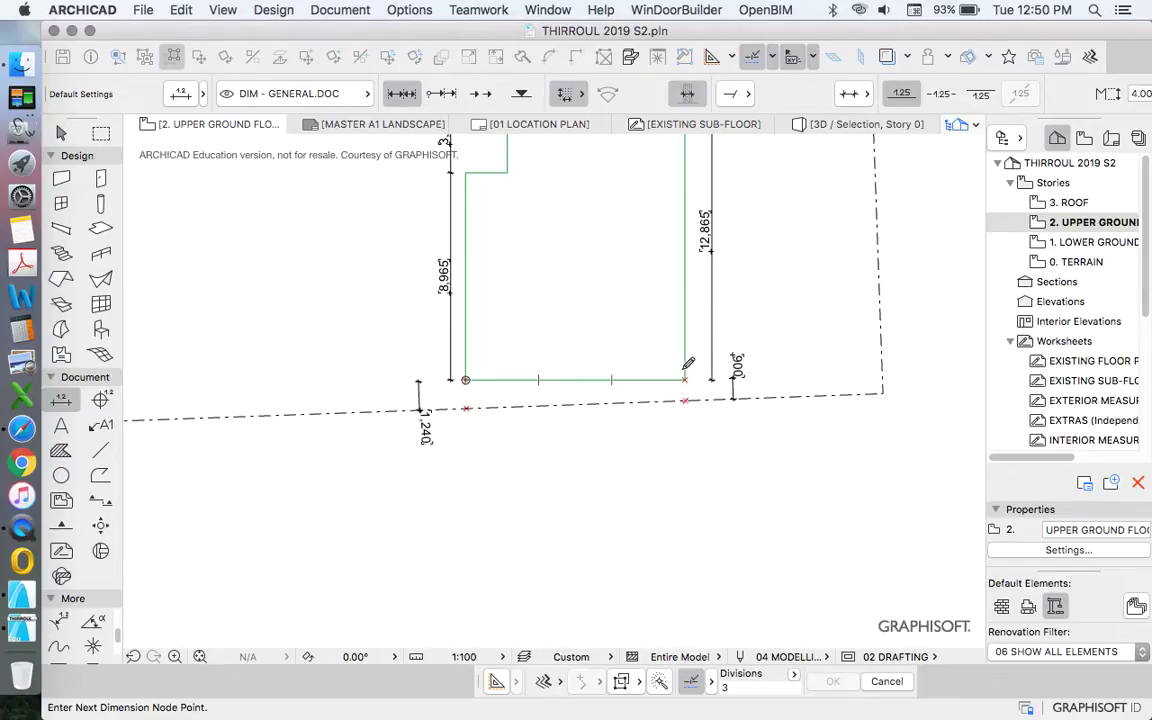
Finish the lower edge's dimension at the lower-right corner, placing the horizontal dimension line just below the lower site boundary
click(685, 379)
double_click(593, 422)
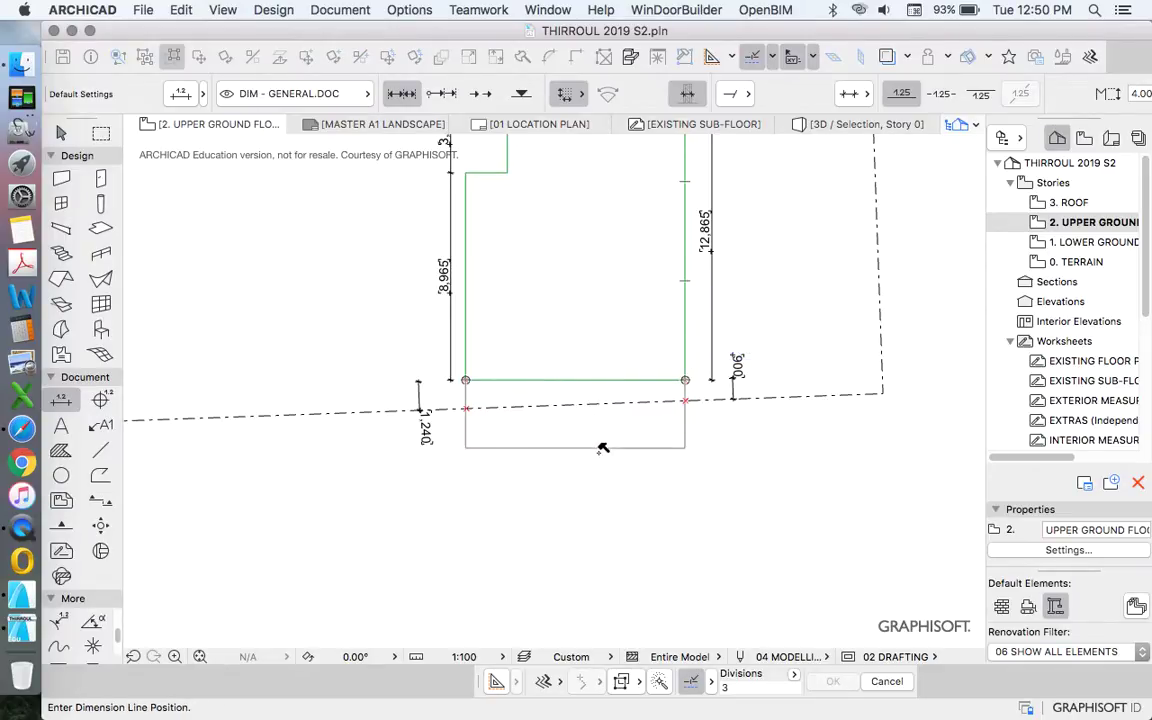
click(597, 433)
Review the dimension strings around the house outline and their placement relative to the site boundary
scroll(558, 500, down, 5)
scroll(599, 288, up, 4)
scroll(590, 334, down, 4)
scroll(597, 411, up, 3)
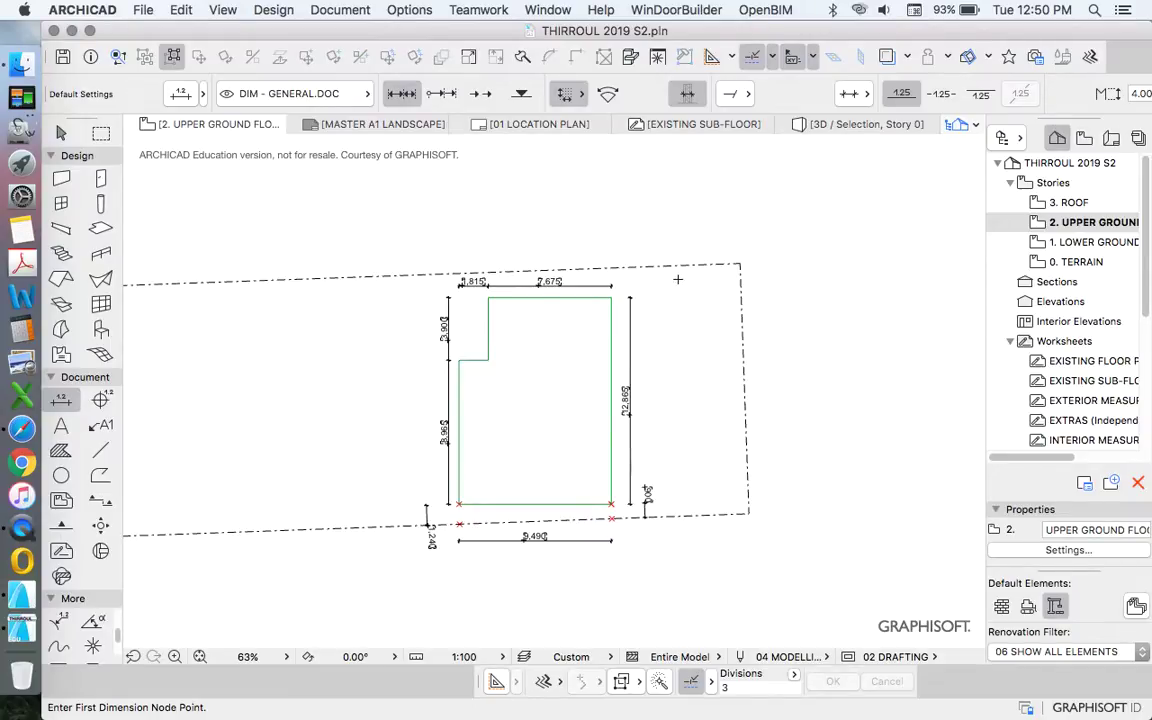
scroll(629, 249, down, 2)
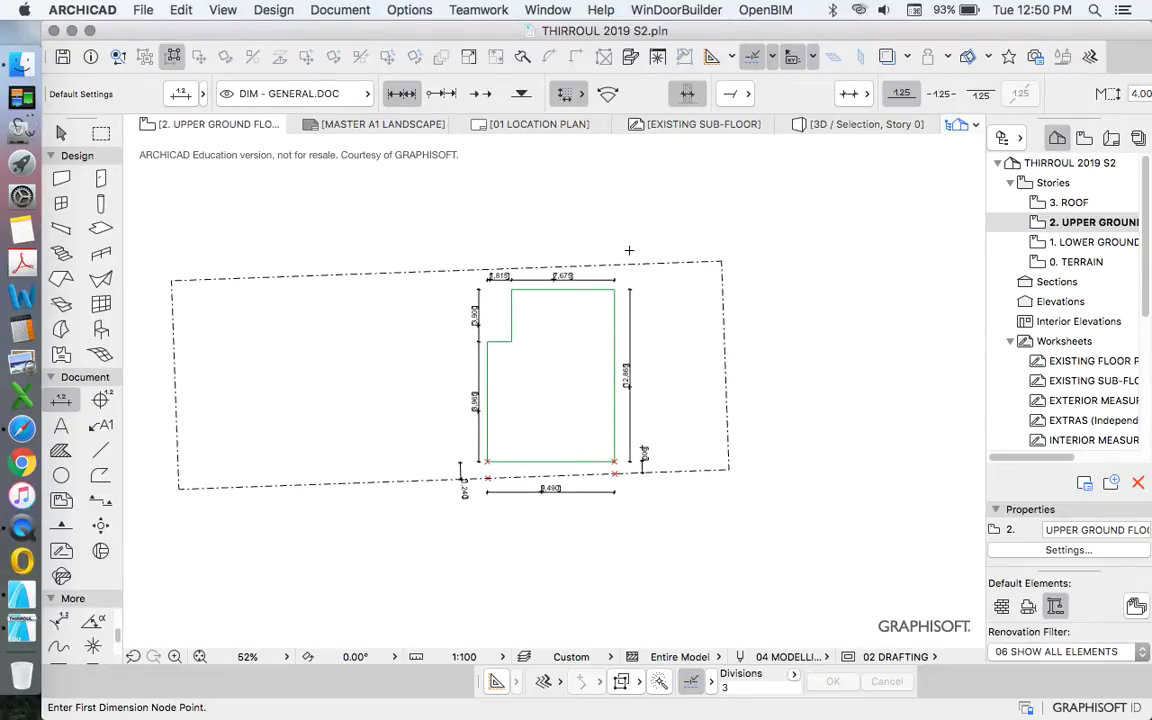
scroll(625, 251, down, 2)
scroll(607, 350, up, 5)
scroll(609, 380, down, 1)
scroll(640, 262, up, 3)
scroll(680, 320, down, 4)
scroll(671, 326, up, 2)
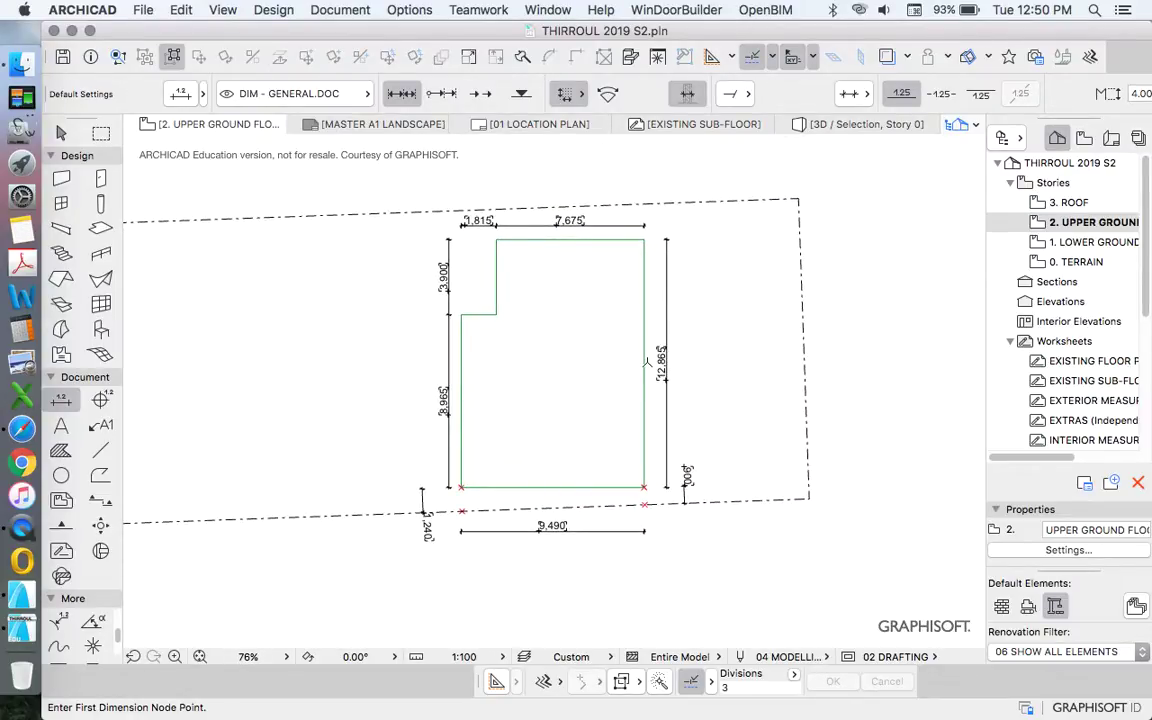
scroll(697, 354, down, 3)
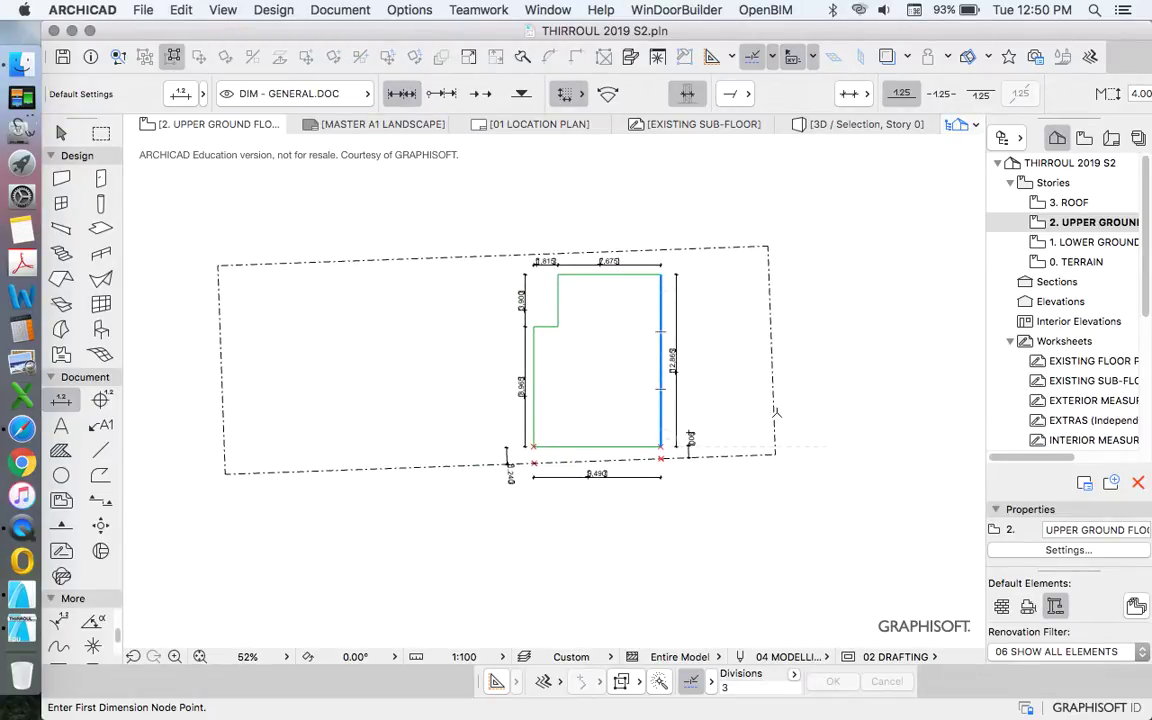